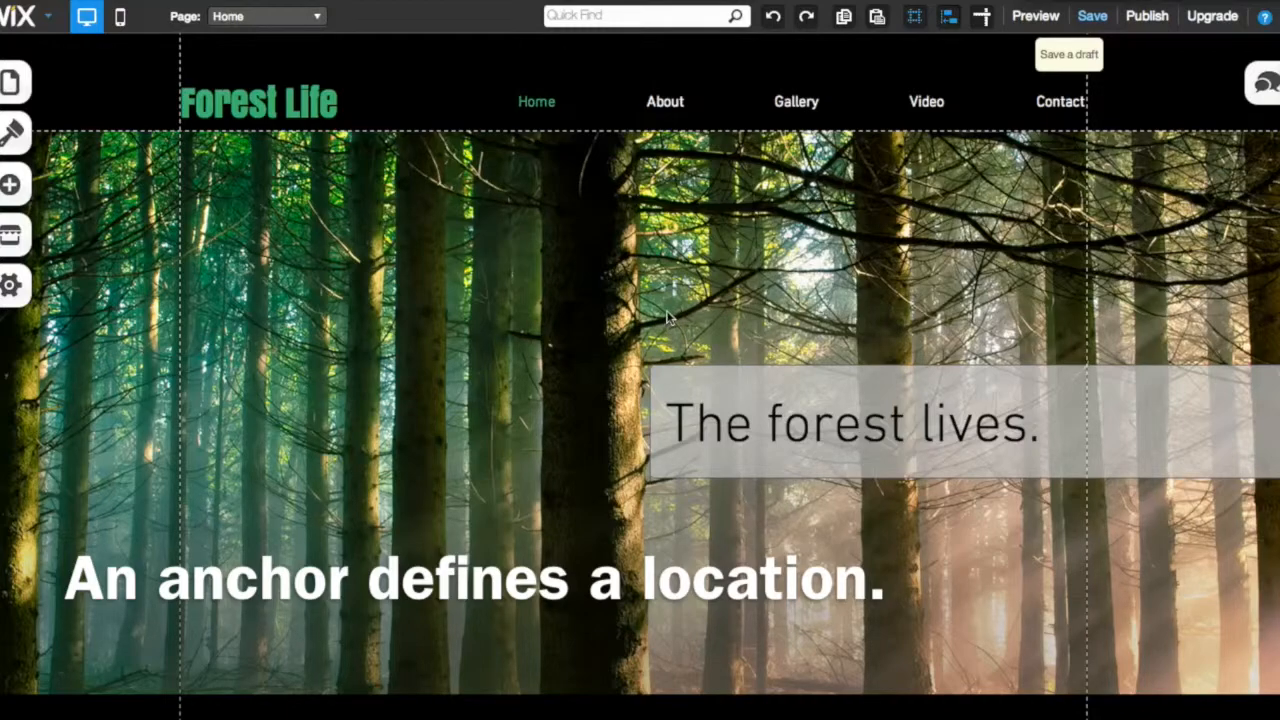
# Add an anchor to the Home page and dismiss the introductory notice
pyautogui.scroll(-7, 660, 310)
pyautogui.scroll(-8, 651, 297)
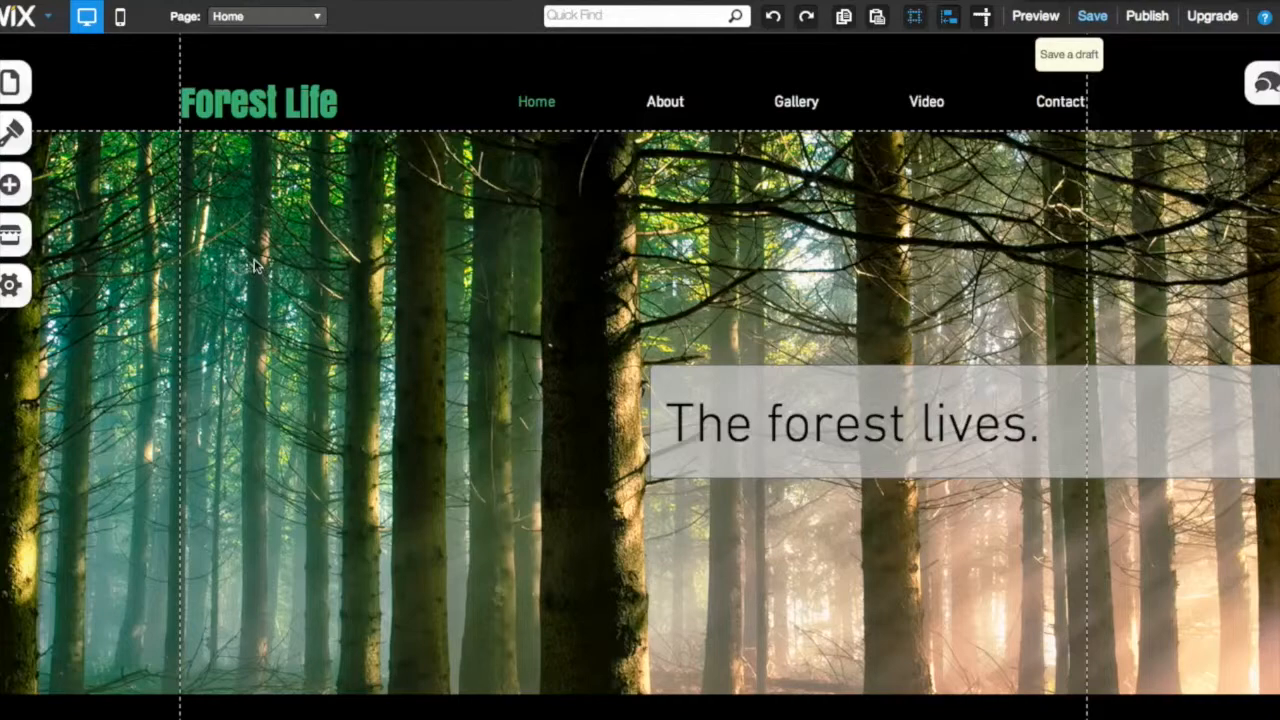
pyautogui.click(13, 186)
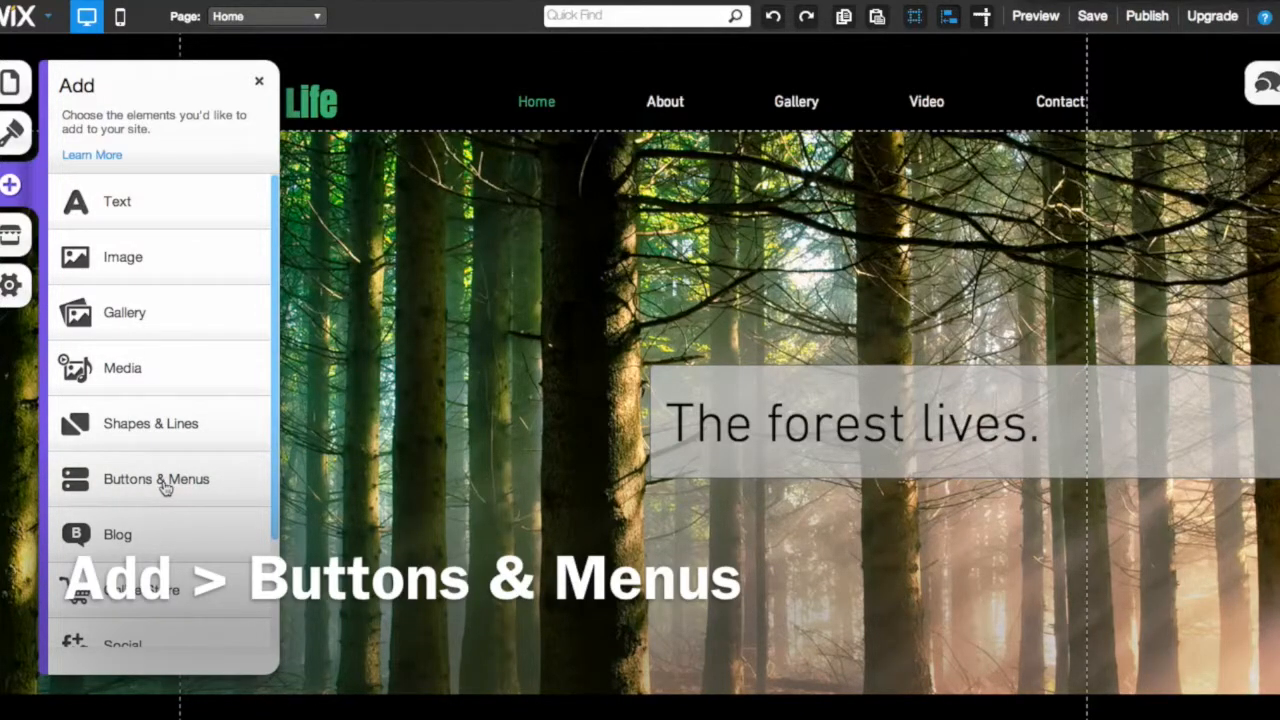
pyautogui.click(160, 480)
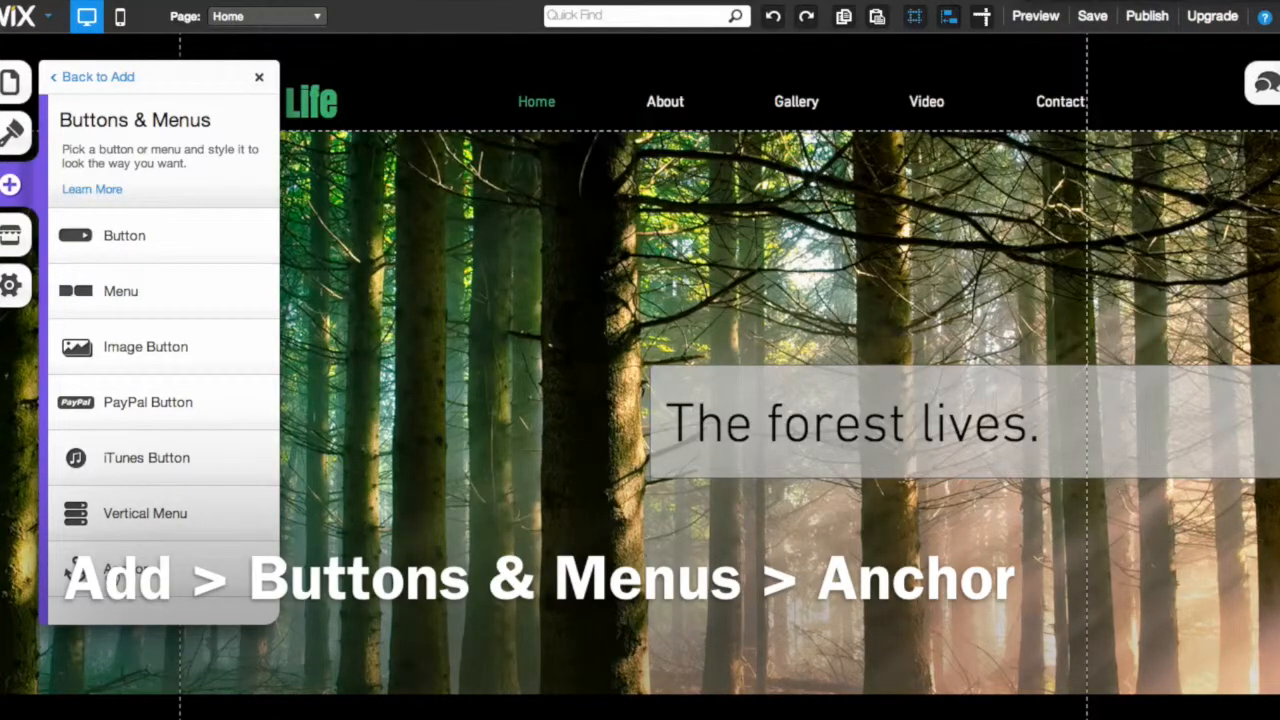
pyautogui.click(119, 577)
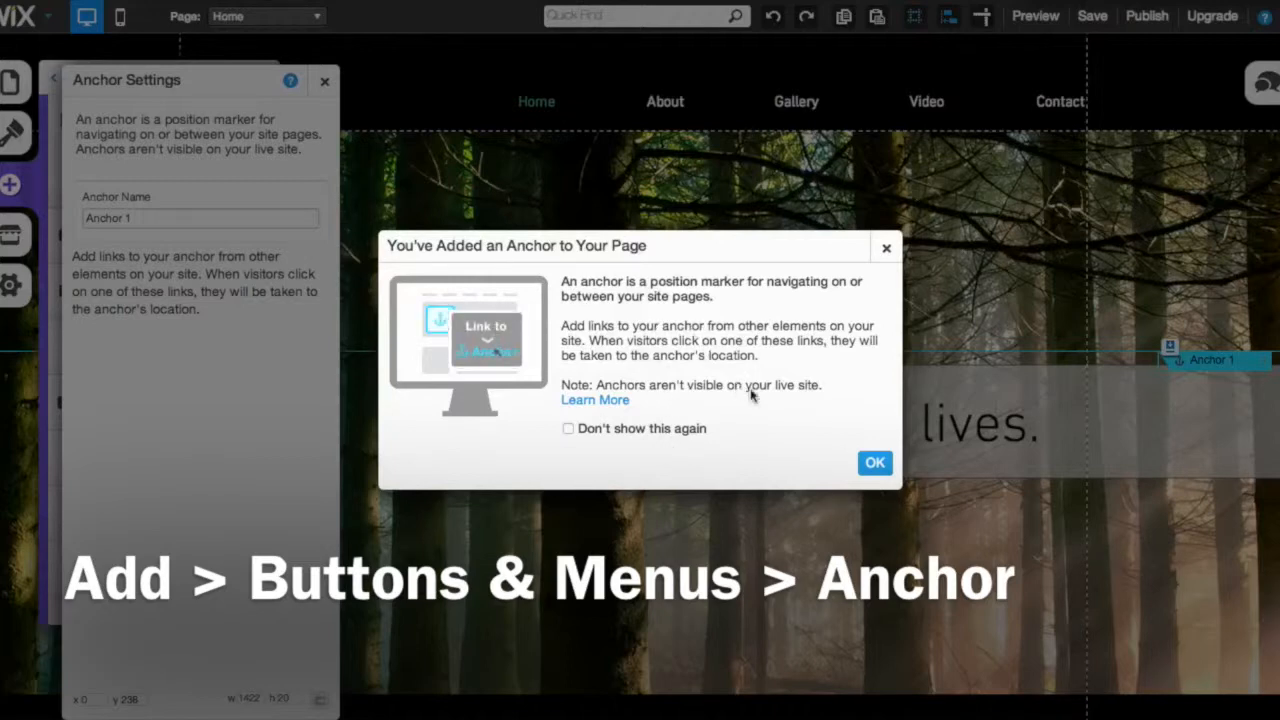
pyautogui.click(870, 462)
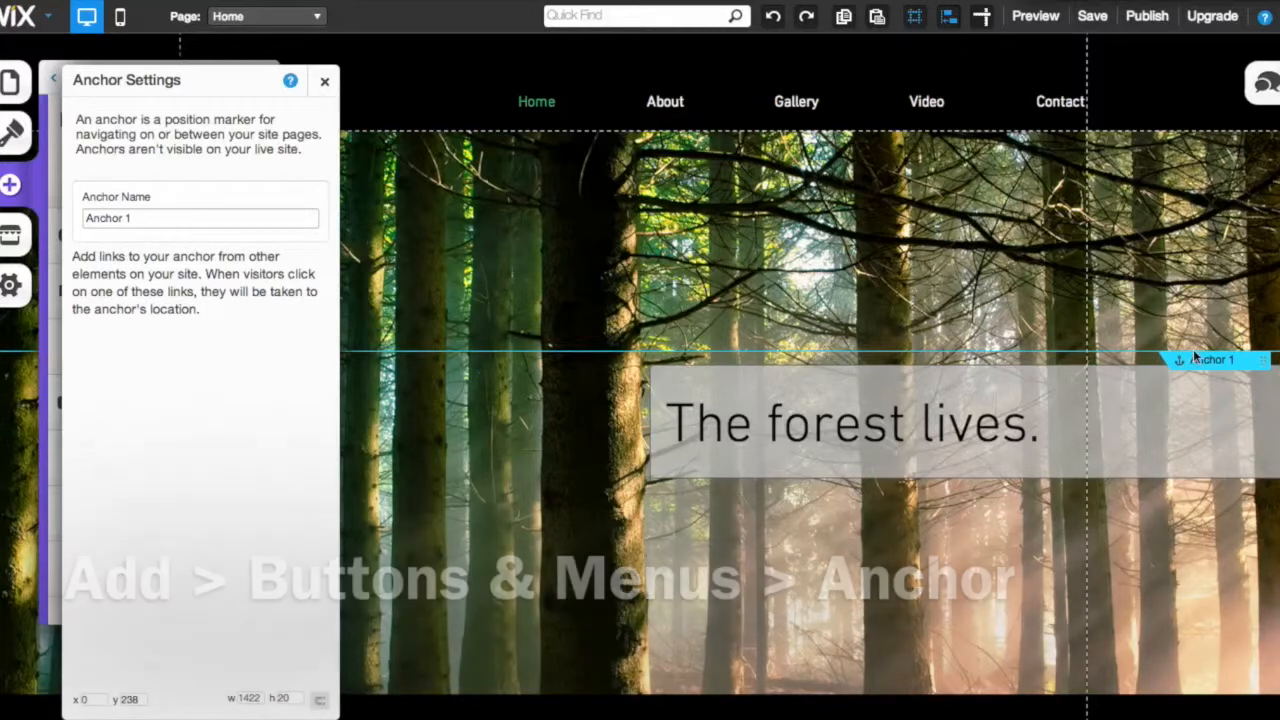
# Move the new anchor down to the black gap just above the "The forest is life." strip, at about y 677
pyautogui.click(1266, 365)
pyautogui.moveTo(1263, 374); pyautogui.dragTo(1260, 542)
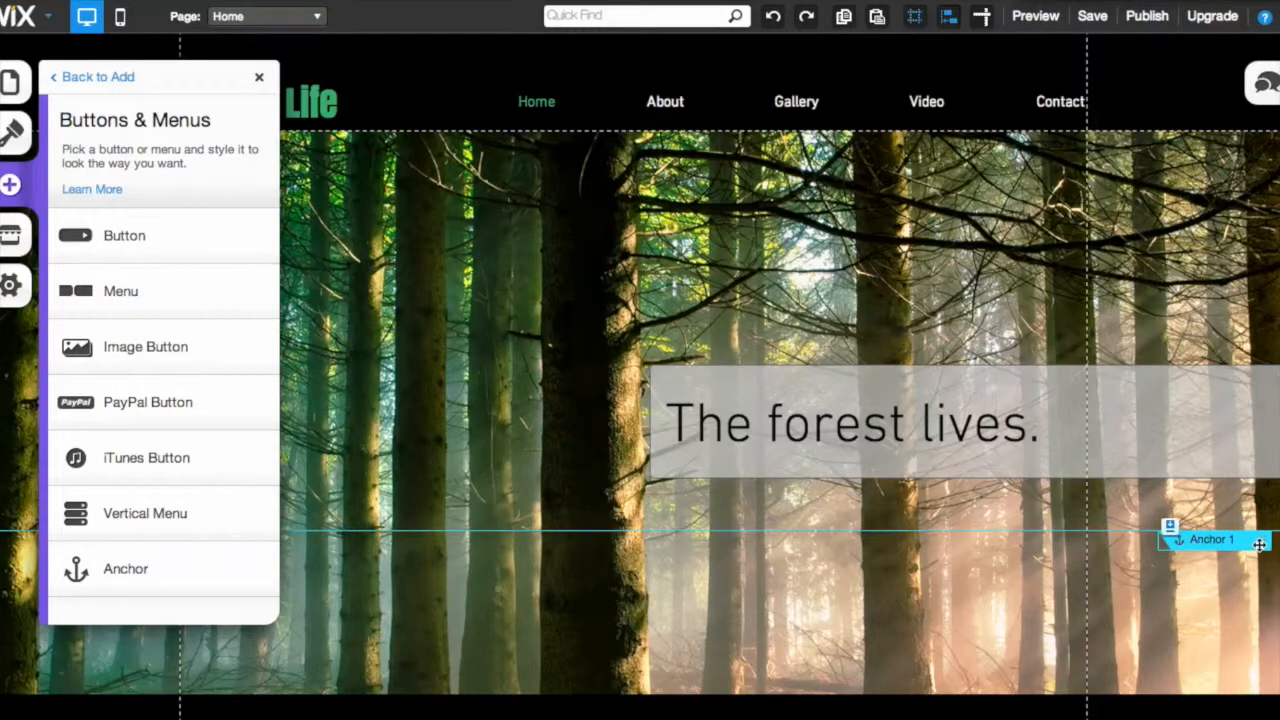
pyautogui.click(261, 85)
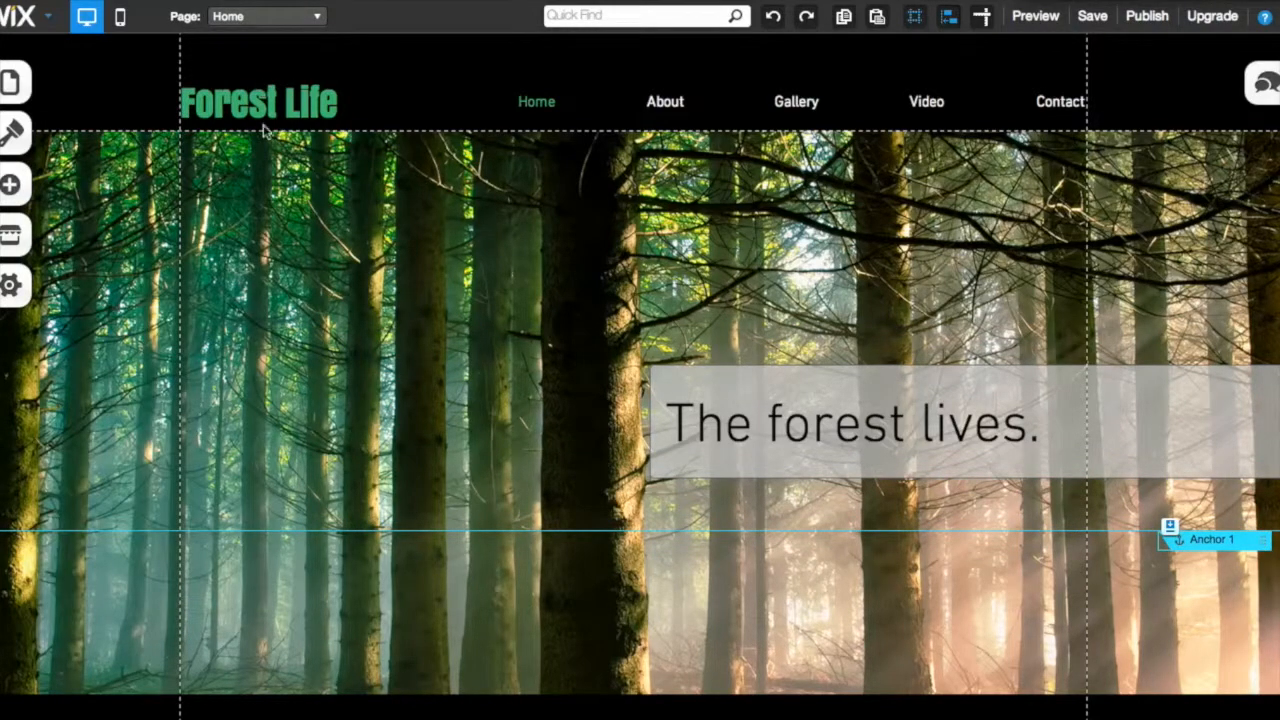
pyautogui.click(1223, 540)
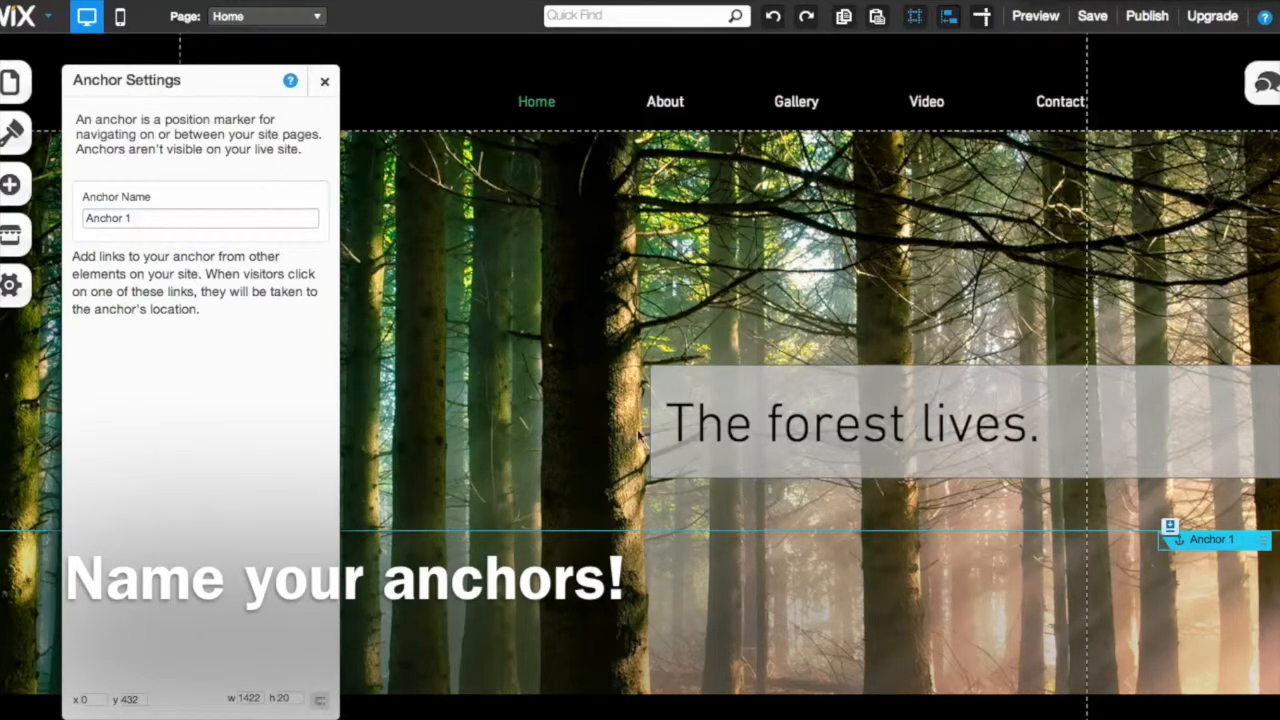
pyautogui.scroll(-5, 955, 435)
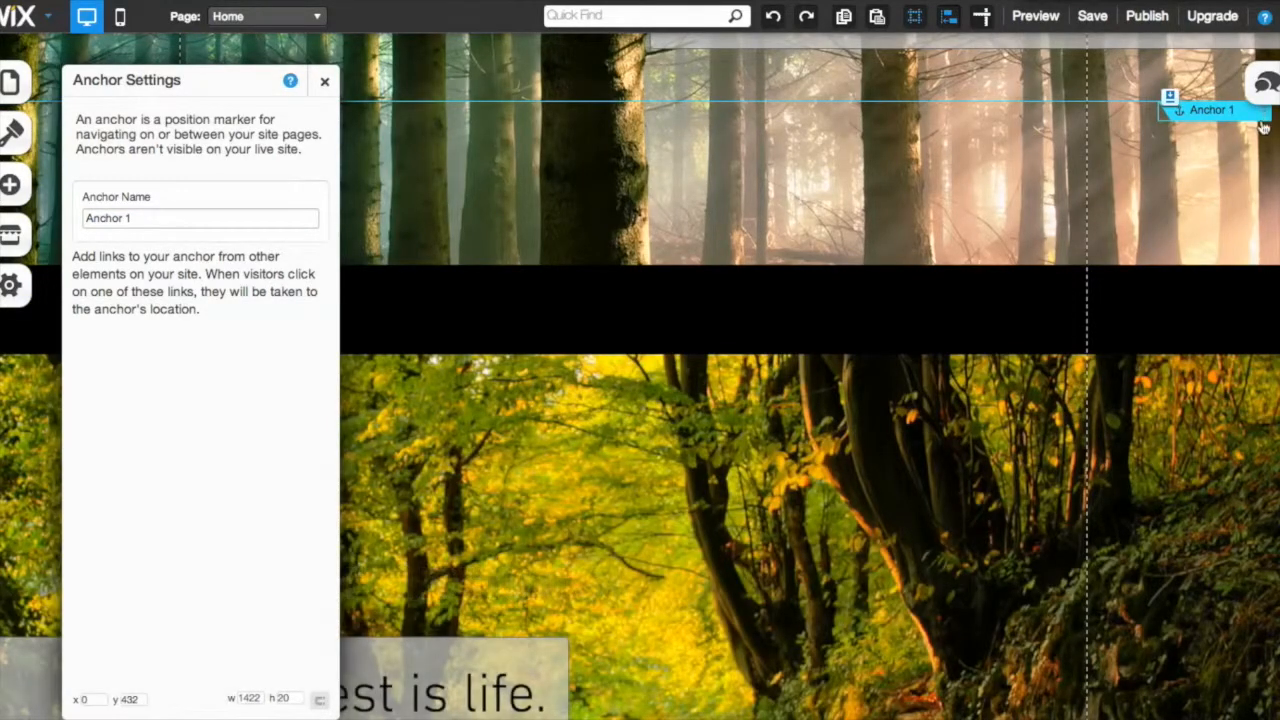
pyautogui.scroll(1, 1264, 150)
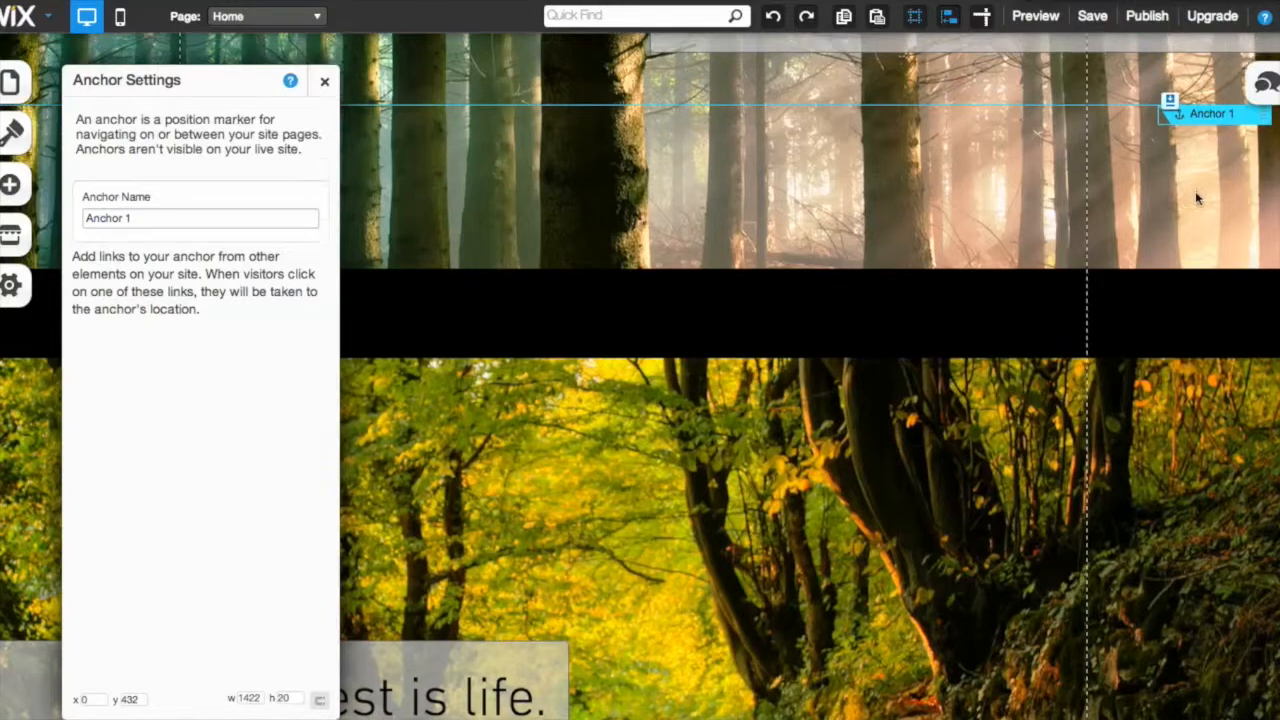
pyautogui.moveTo(1265, 147); pyautogui.dragTo(1264, 365)
pyautogui.scroll(-3, 1252, 333)
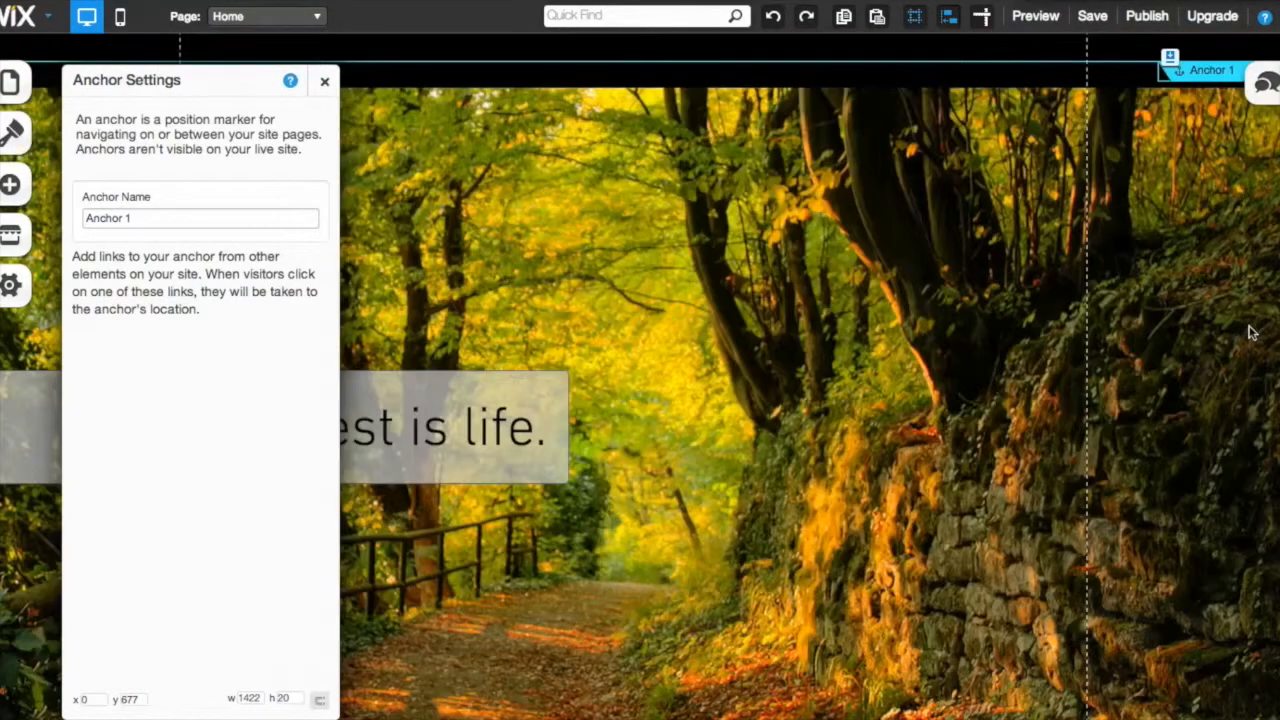
pyautogui.click(323, 86)
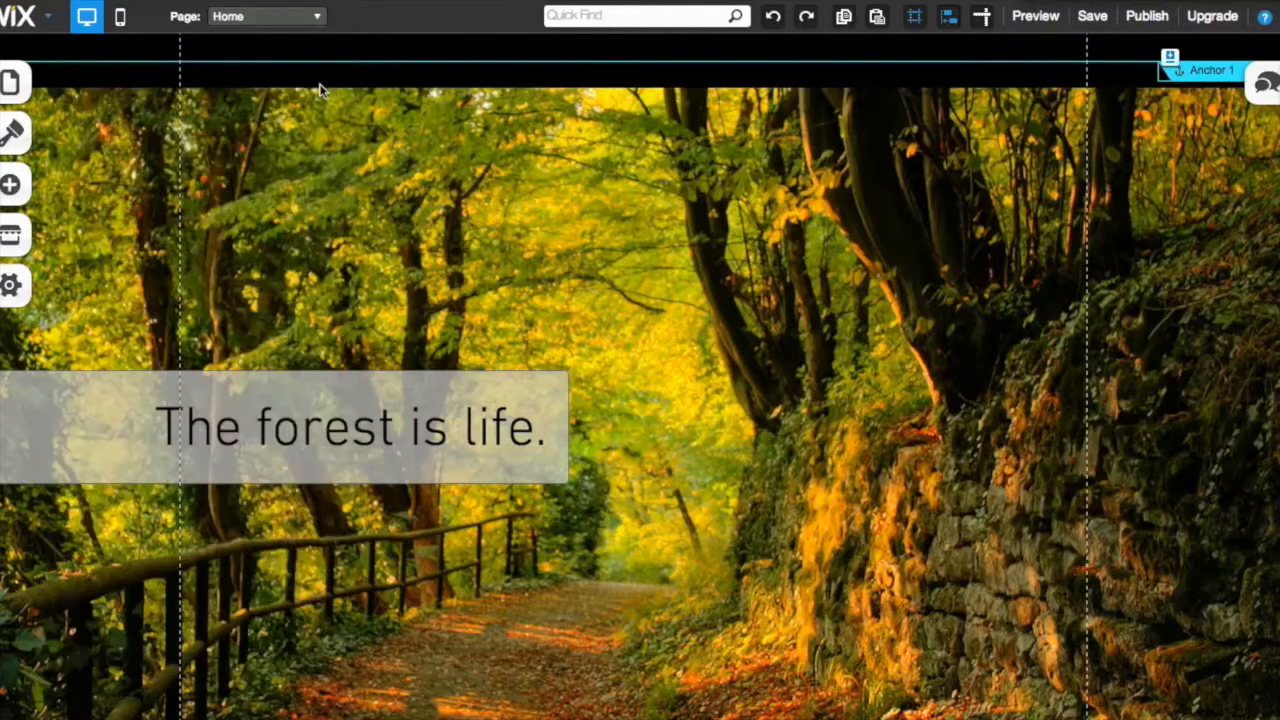
# Rename the anchor above the "The forest is life." strip as "forest is life" and close its settings
pyautogui.scroll(-1, 714, 286)
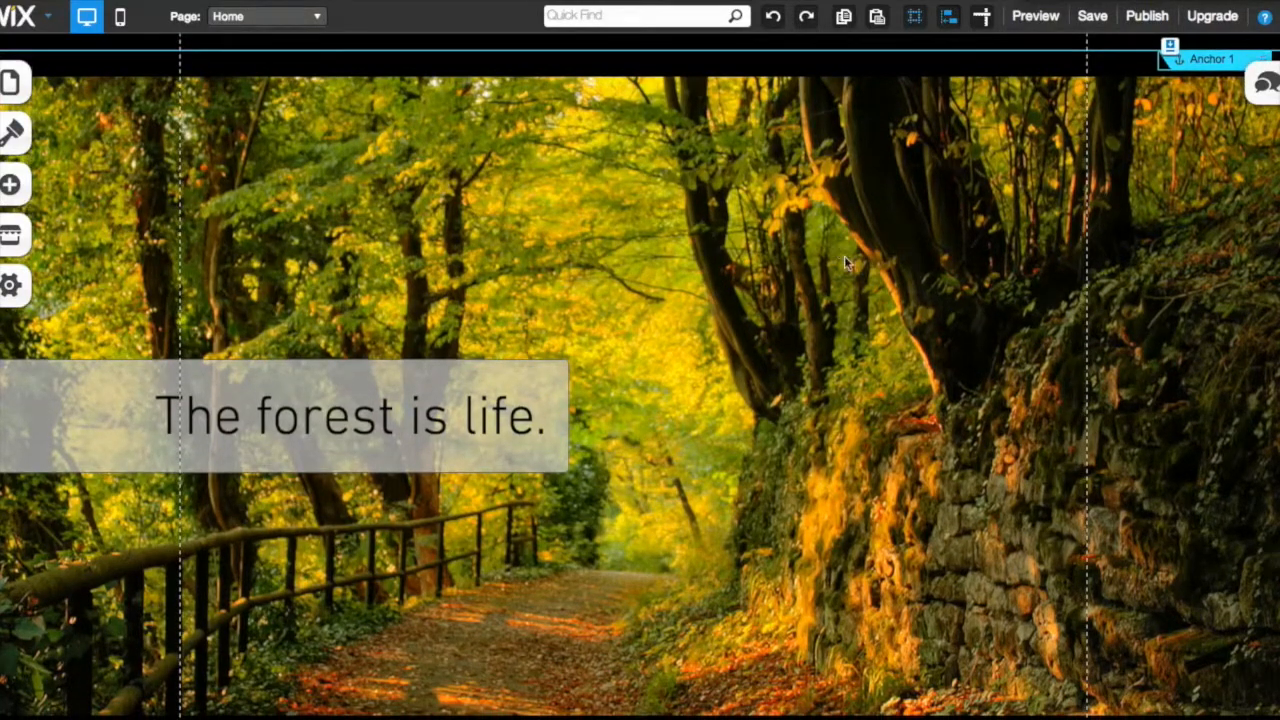
pyautogui.scroll(2, 845, 258)
pyautogui.scroll(-1, 1123, 334)
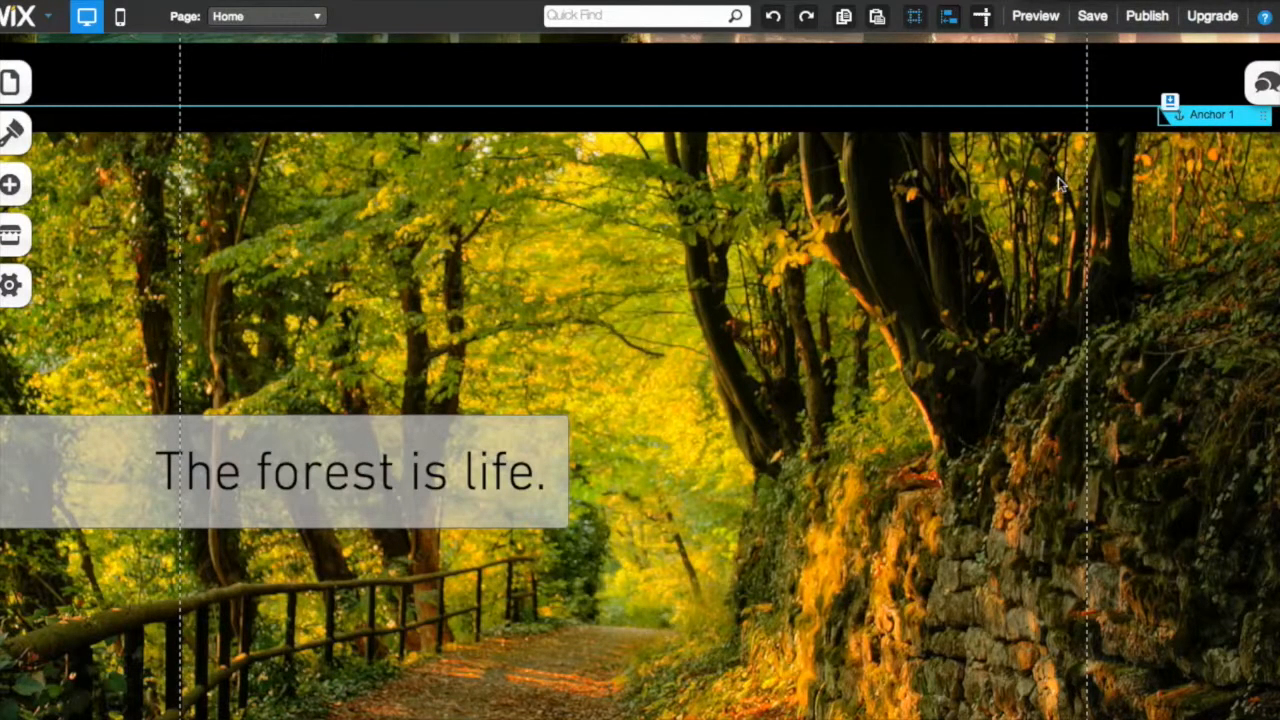
pyautogui.click(1220, 113)
pyautogui.click(1081, 158)
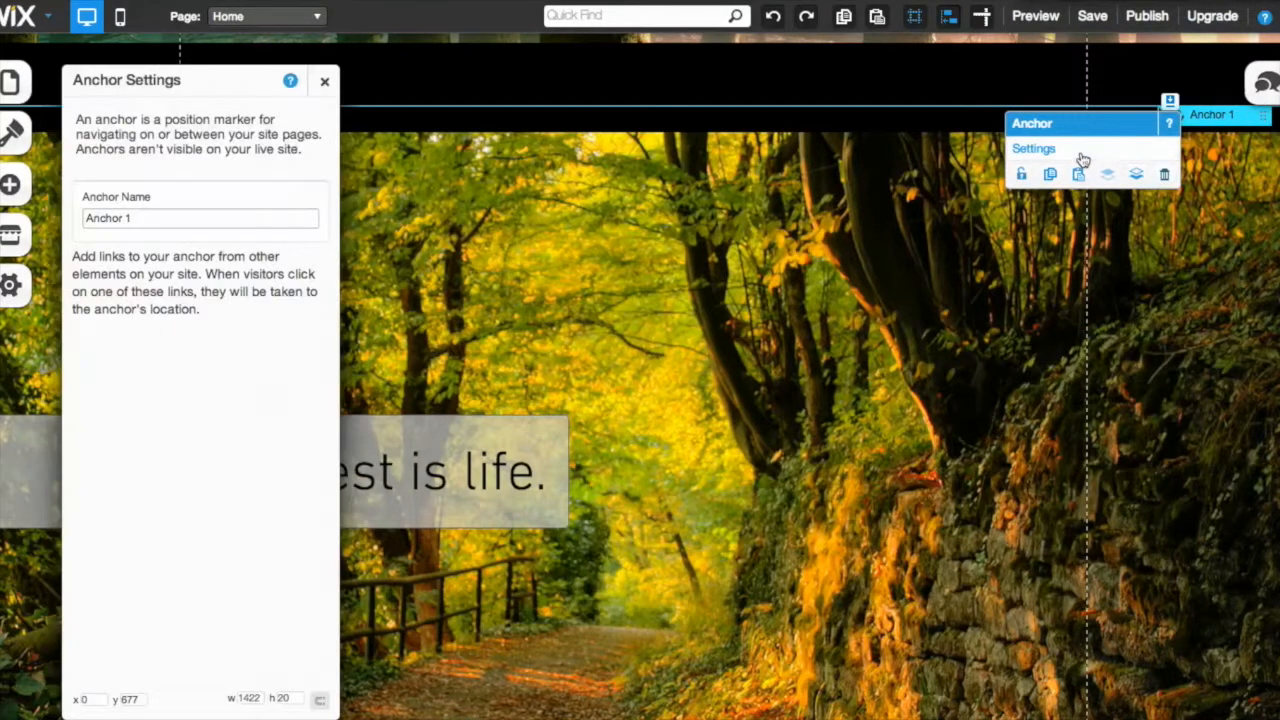
pyautogui.moveTo(148, 217); pyautogui.dragTo(13, 230)
pyautogui.write('forest is life')
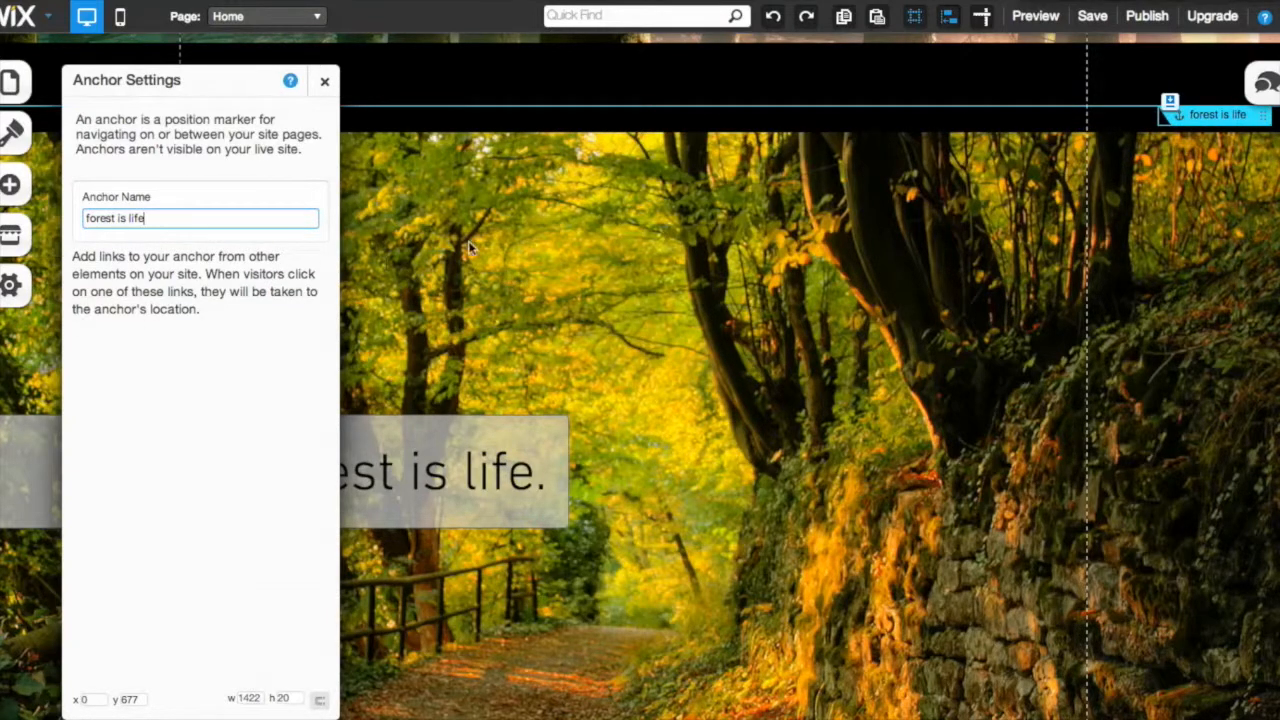
pyautogui.click(344, 203)
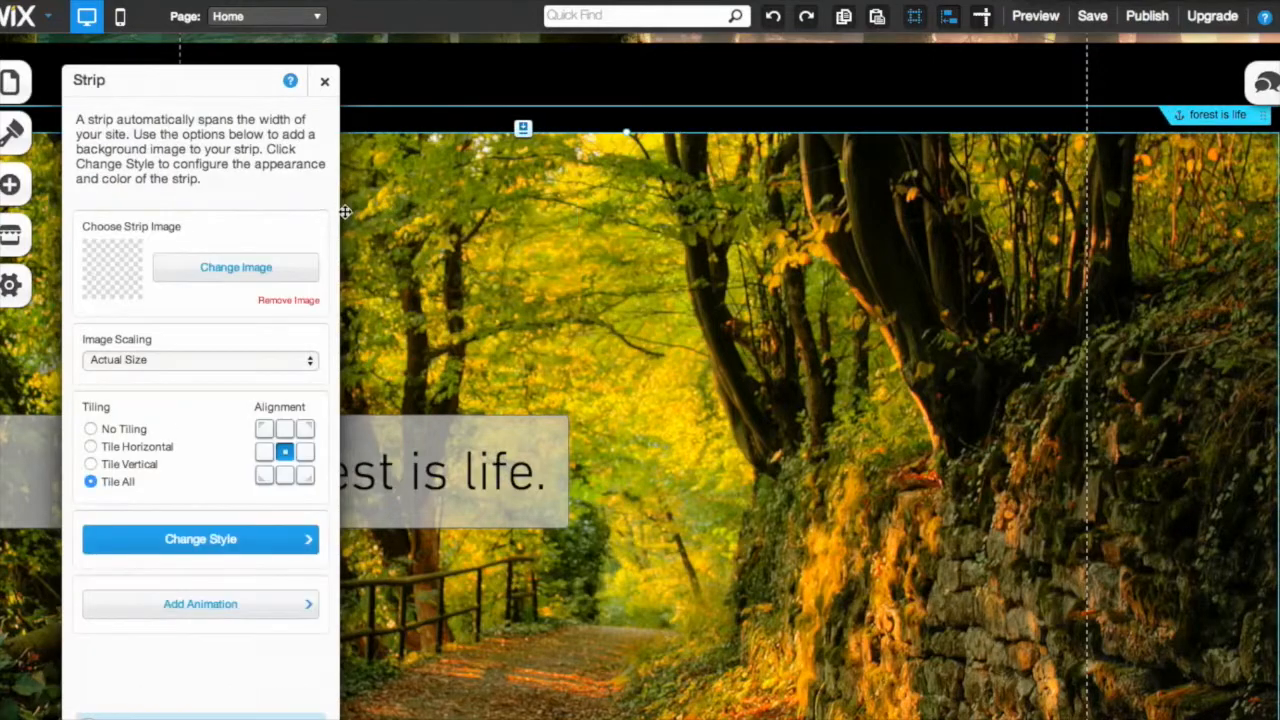
pyautogui.click(324, 81)
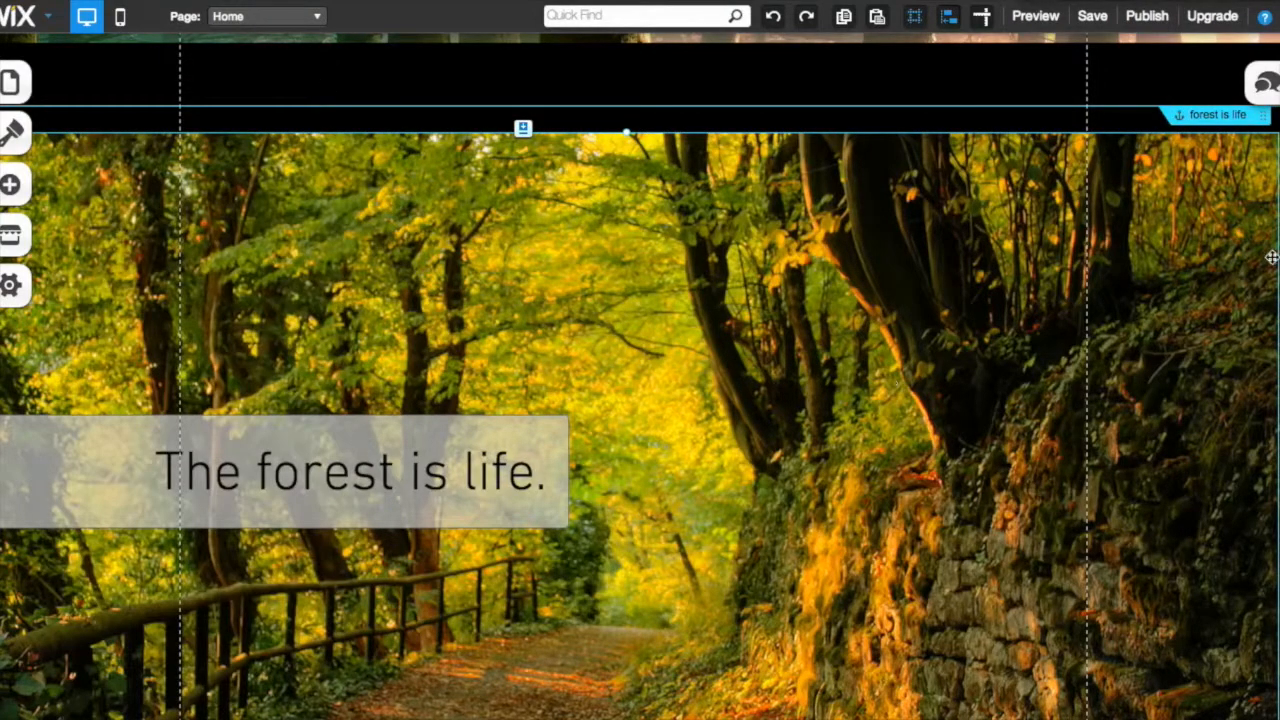
# Add a second anchor to the Home page and dismiss the introductory notice
pyautogui.scroll(-2, 1070, 210)
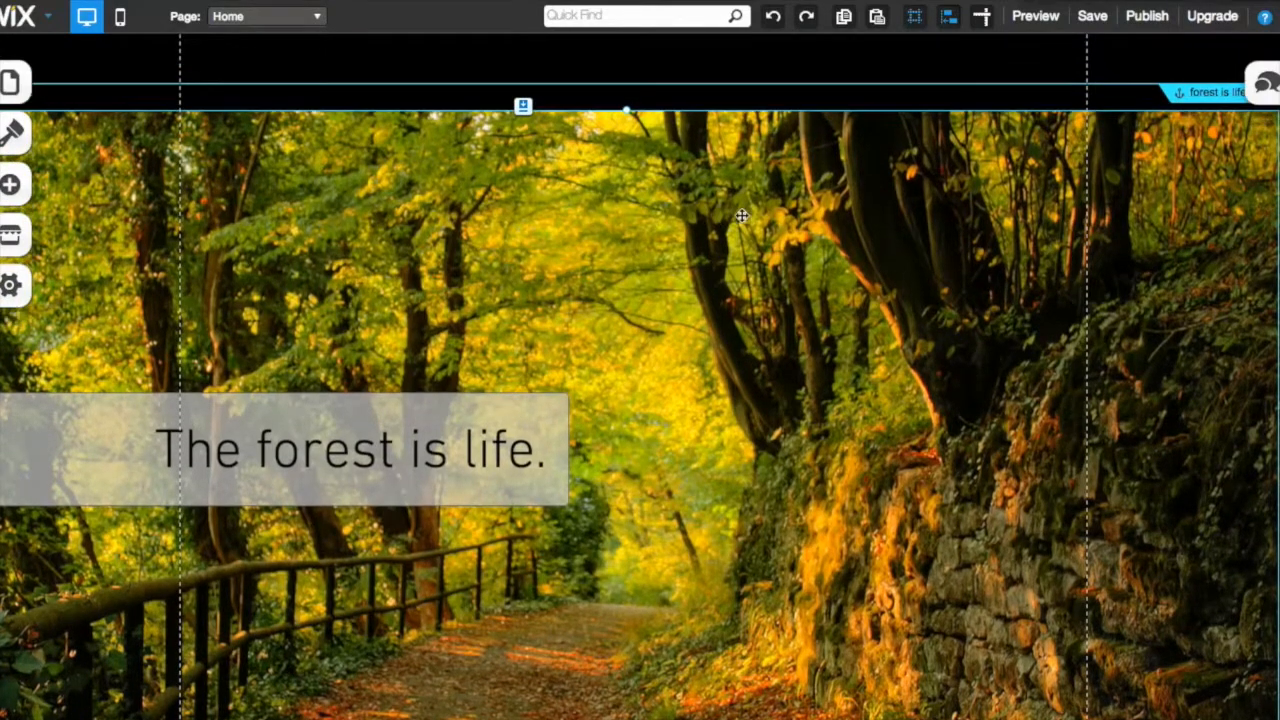
pyautogui.scroll(3, 1262, 182)
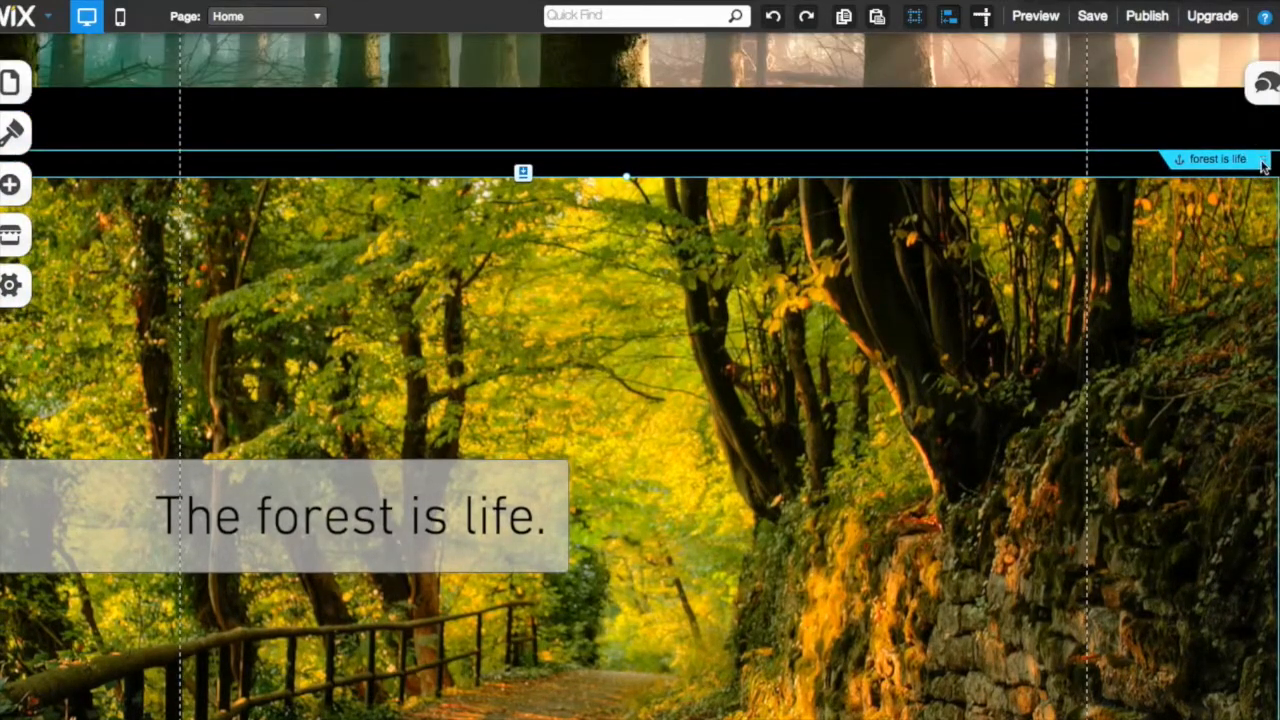
pyautogui.click(22, 190)
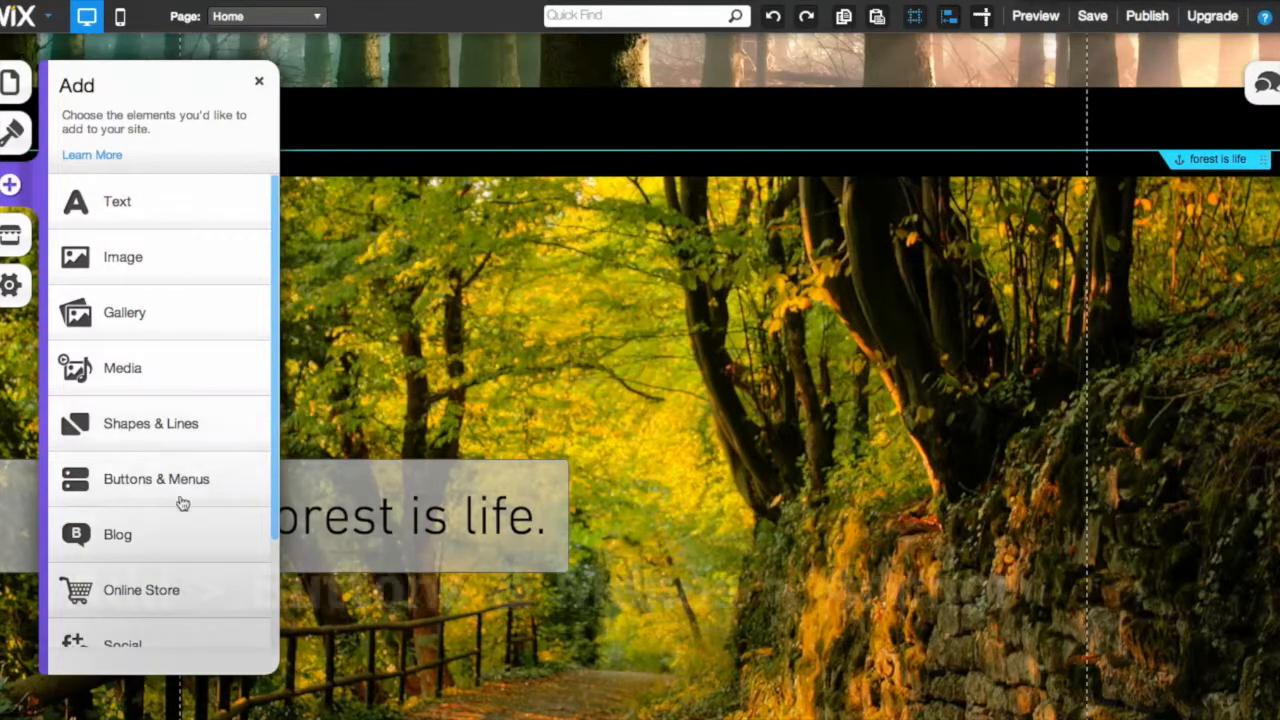
pyautogui.click(175, 496)
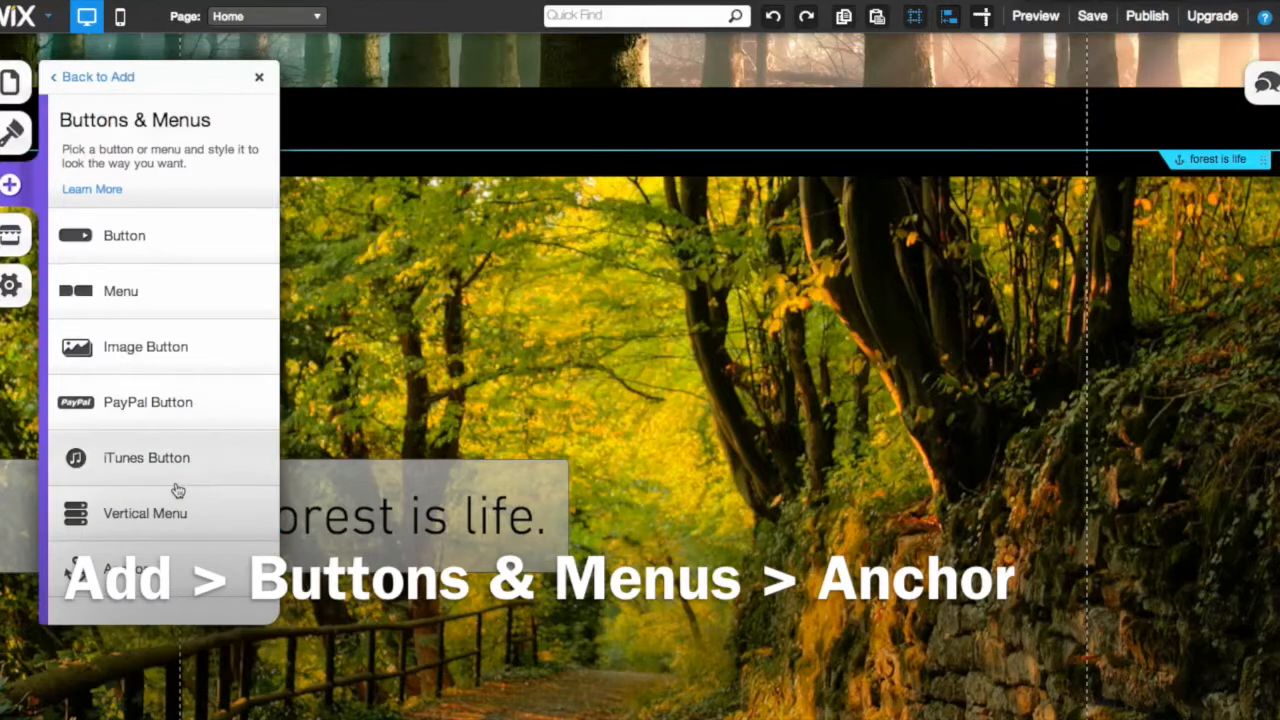
pyautogui.click(175, 565)
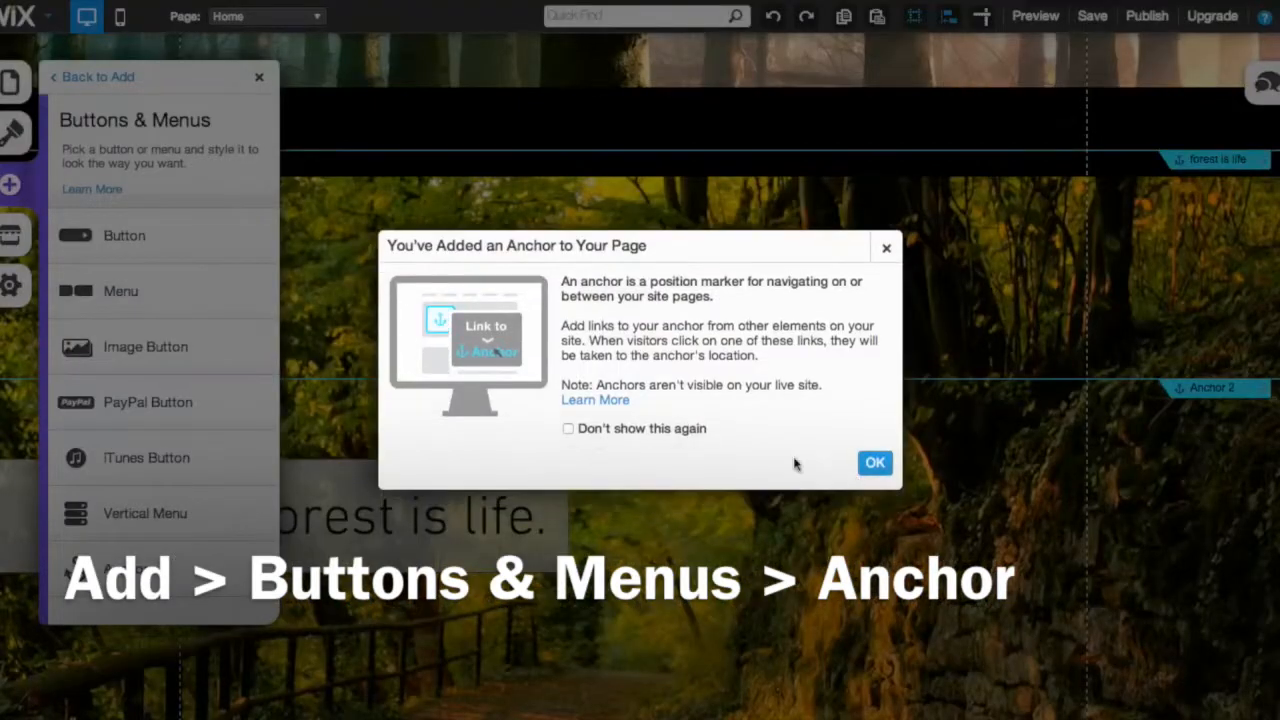
pyautogui.click(875, 463)
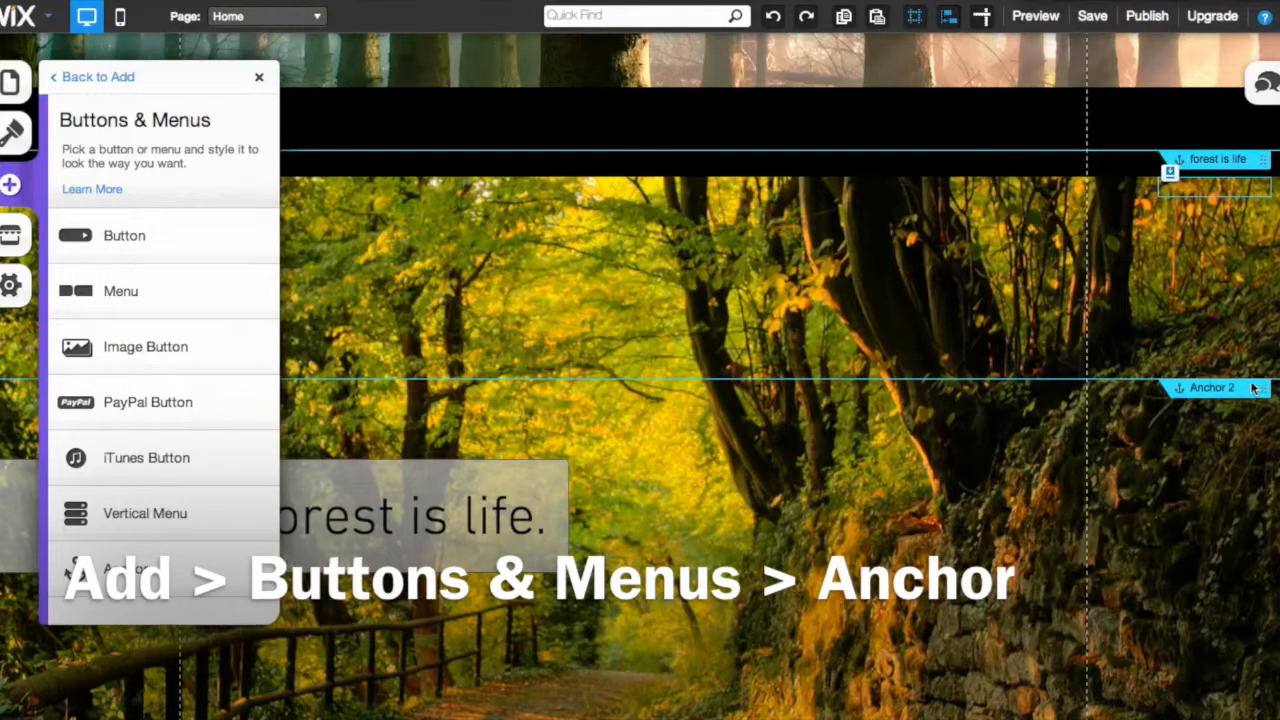
# Move the second anchor down to the black gap just above the "Support life." strip, at about y 1407
pyautogui.scroll(-3, 1217, 435)
pyautogui.scroll(1, 1247, 191)
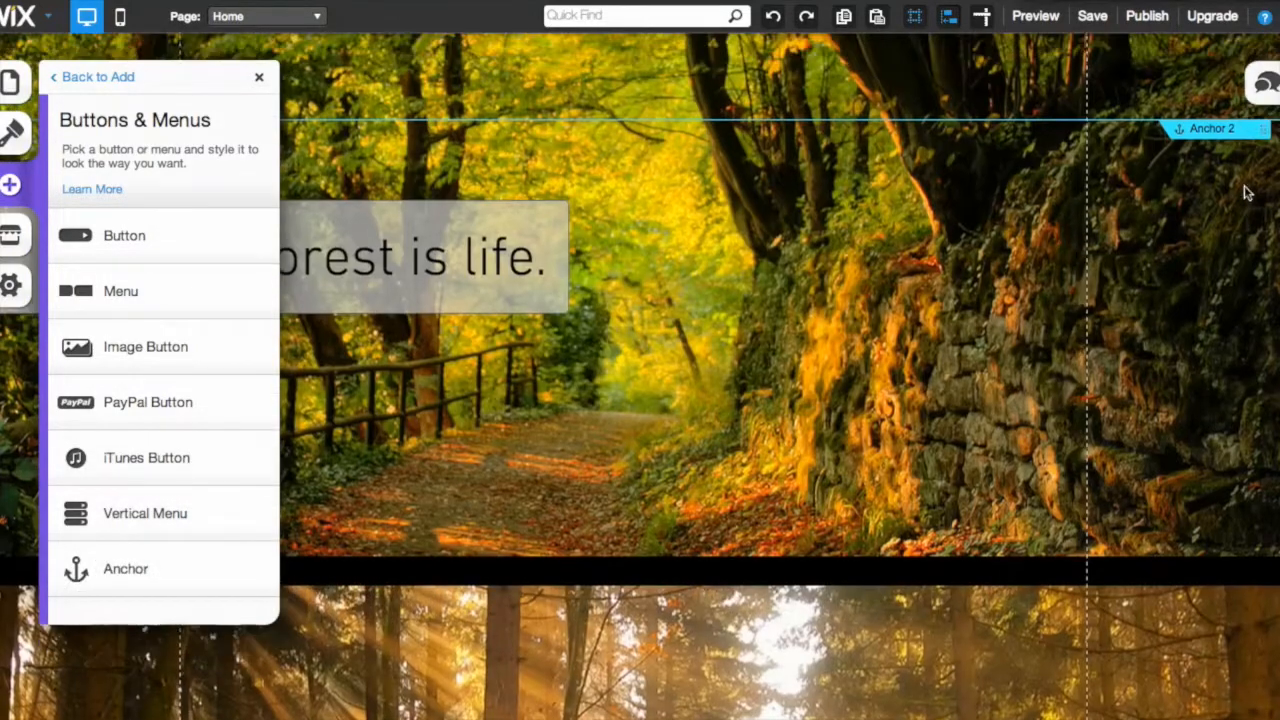
pyautogui.moveTo(1264, 130); pyautogui.dragTo(1264, 576)
pyautogui.scroll(-5, 1140, 490)
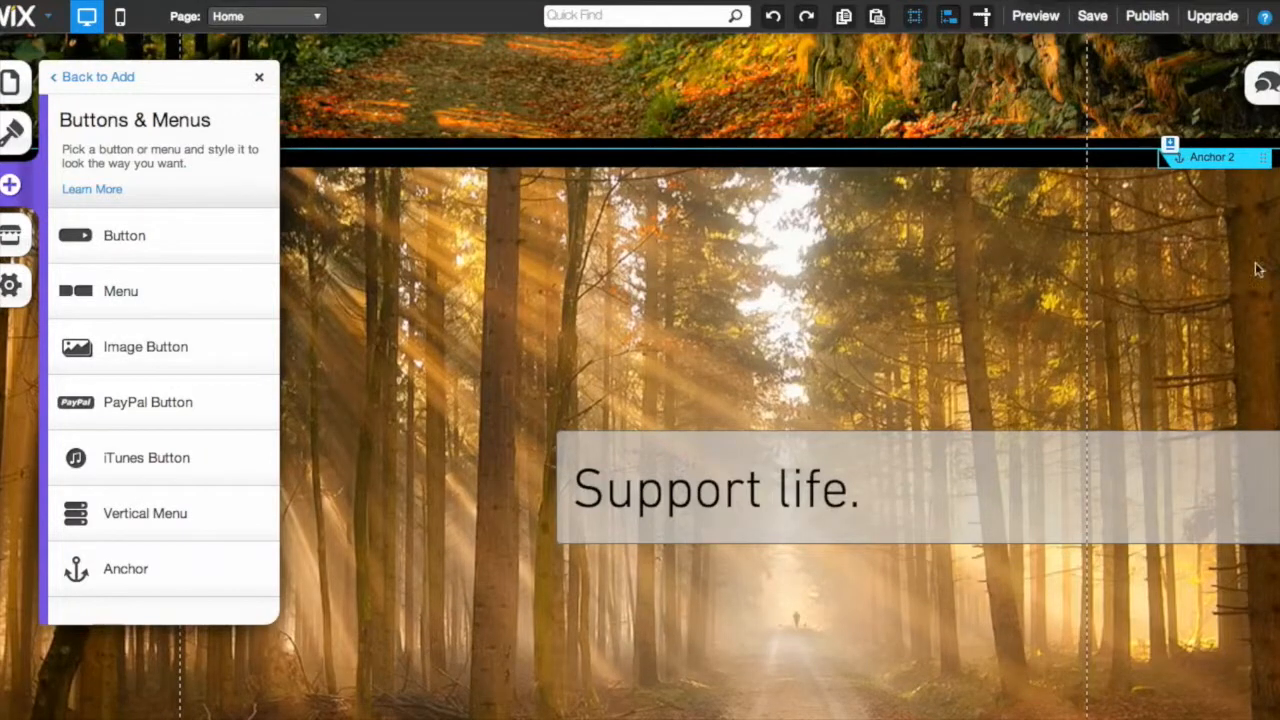
# Rename the anchor above the "Support life." strip as "support life" and close its settings
pyautogui.click(1214, 160)
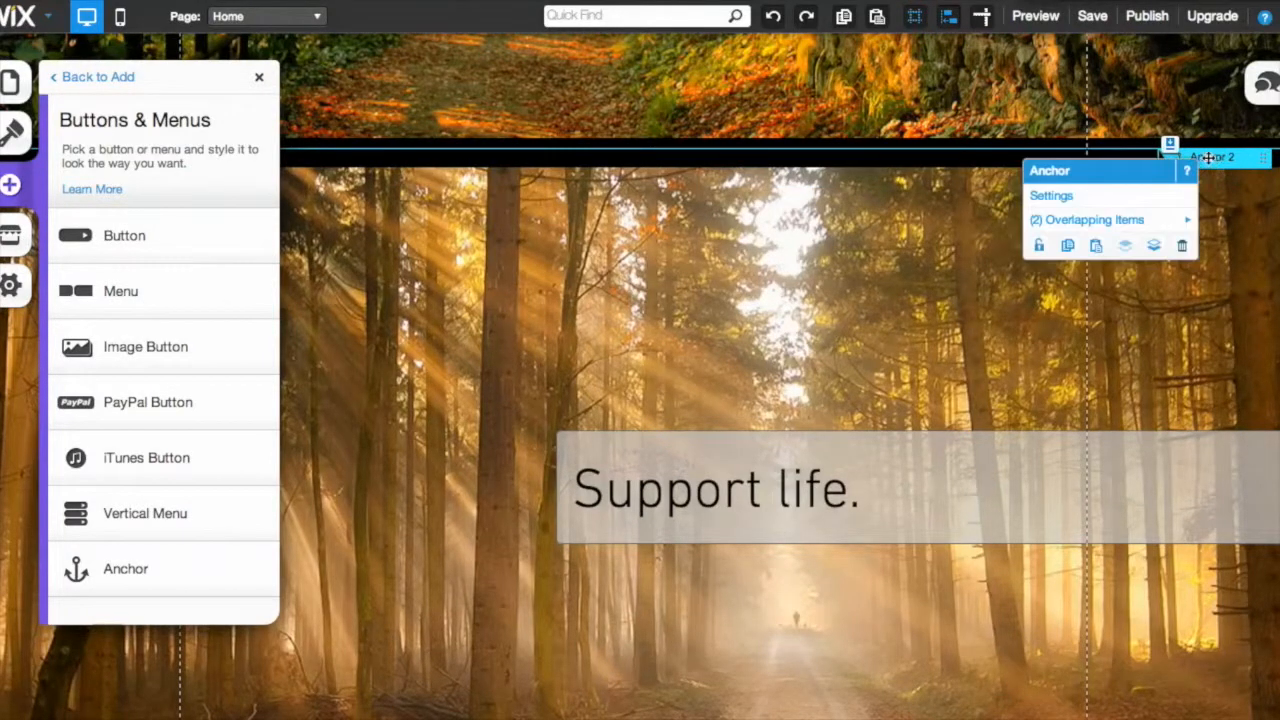
pyautogui.click(1088, 197)
pyautogui.tripleClick(143, 220)
pyautogui.write('support life')
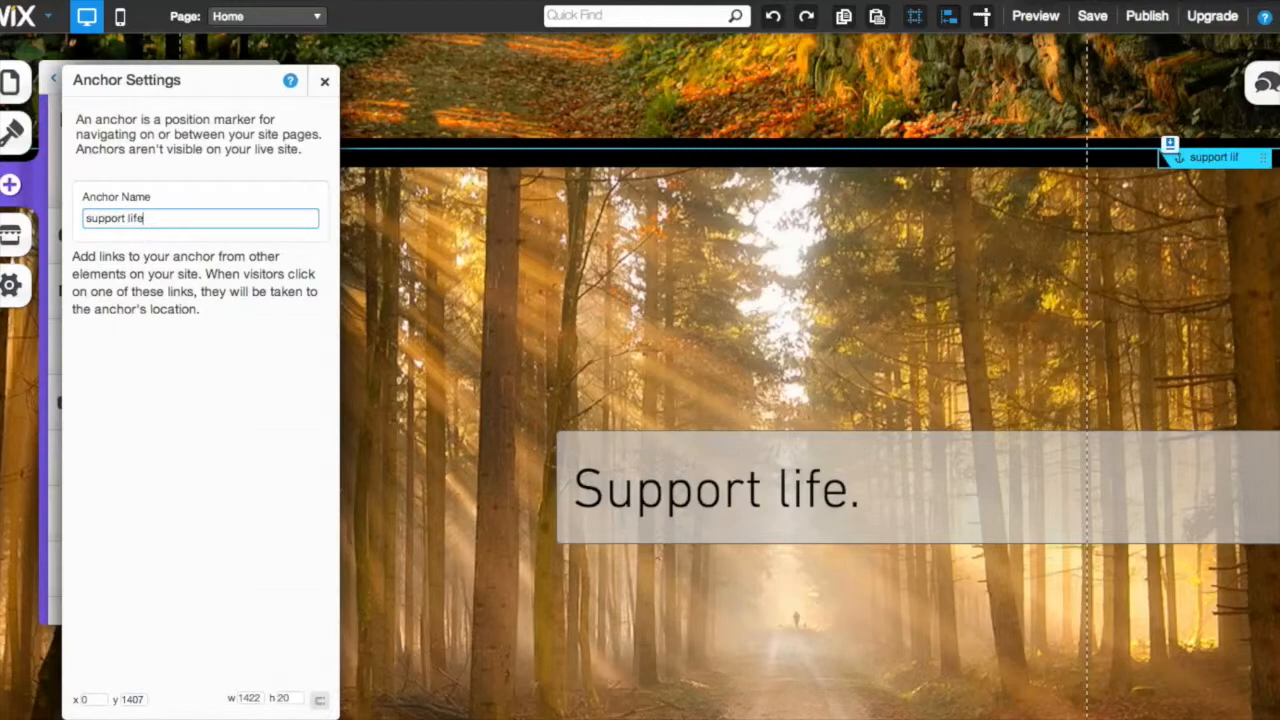
pyautogui.click(326, 86)
pyautogui.click(261, 82)
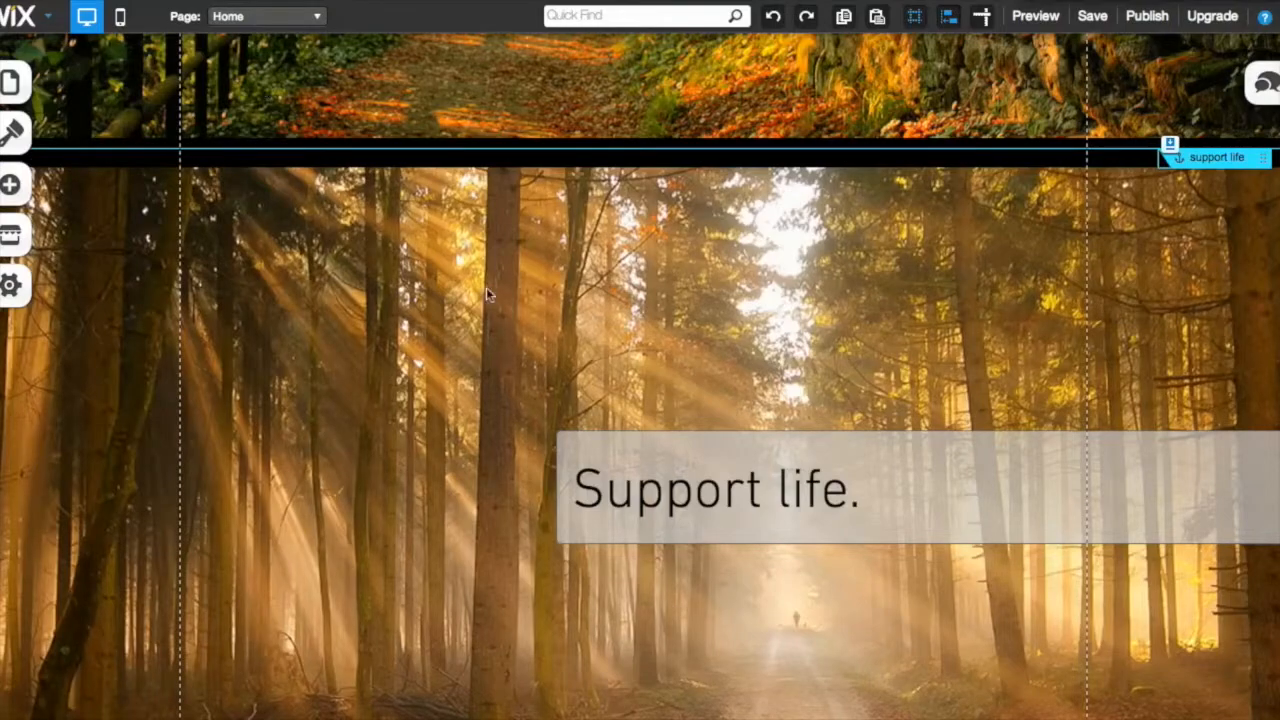
# Add a standard button to the "The forest lives." strip and place it below the Forest Life title, aligned with the title's left edge
pyautogui.scroll(-3, 576, 384)
pyautogui.scroll(10, 575, 376)
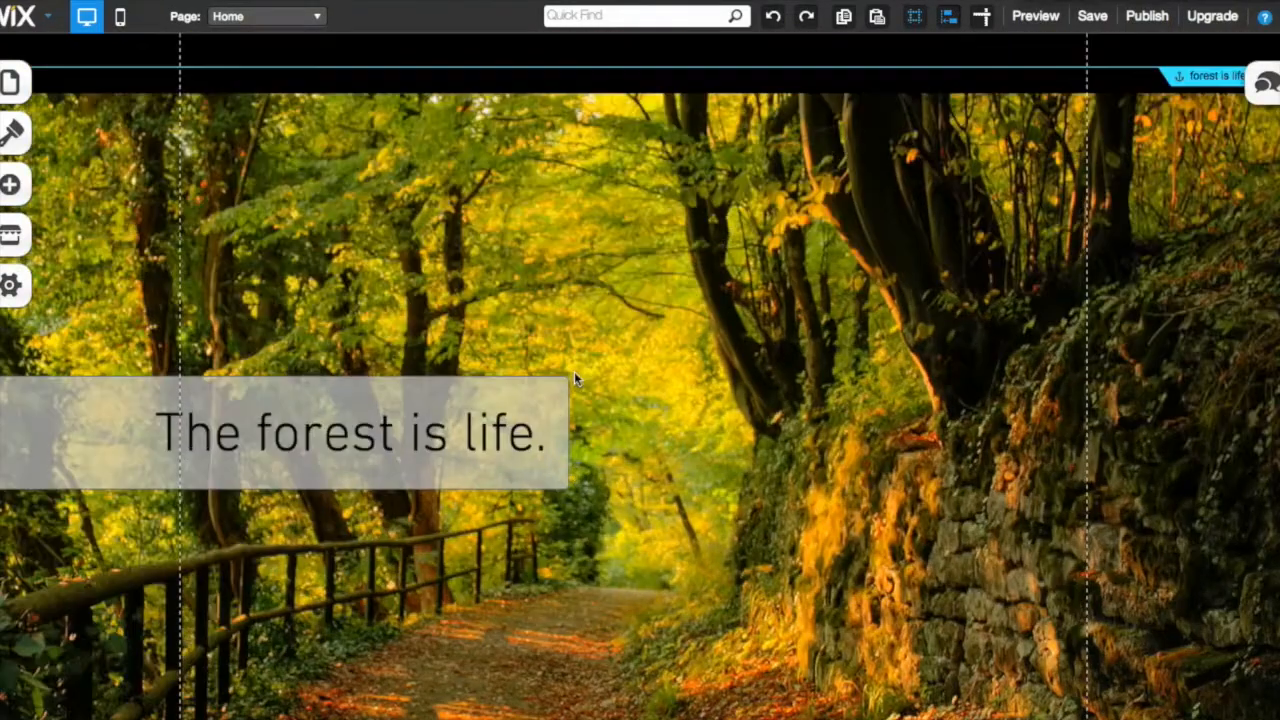
pyautogui.scroll(8, 573, 376)
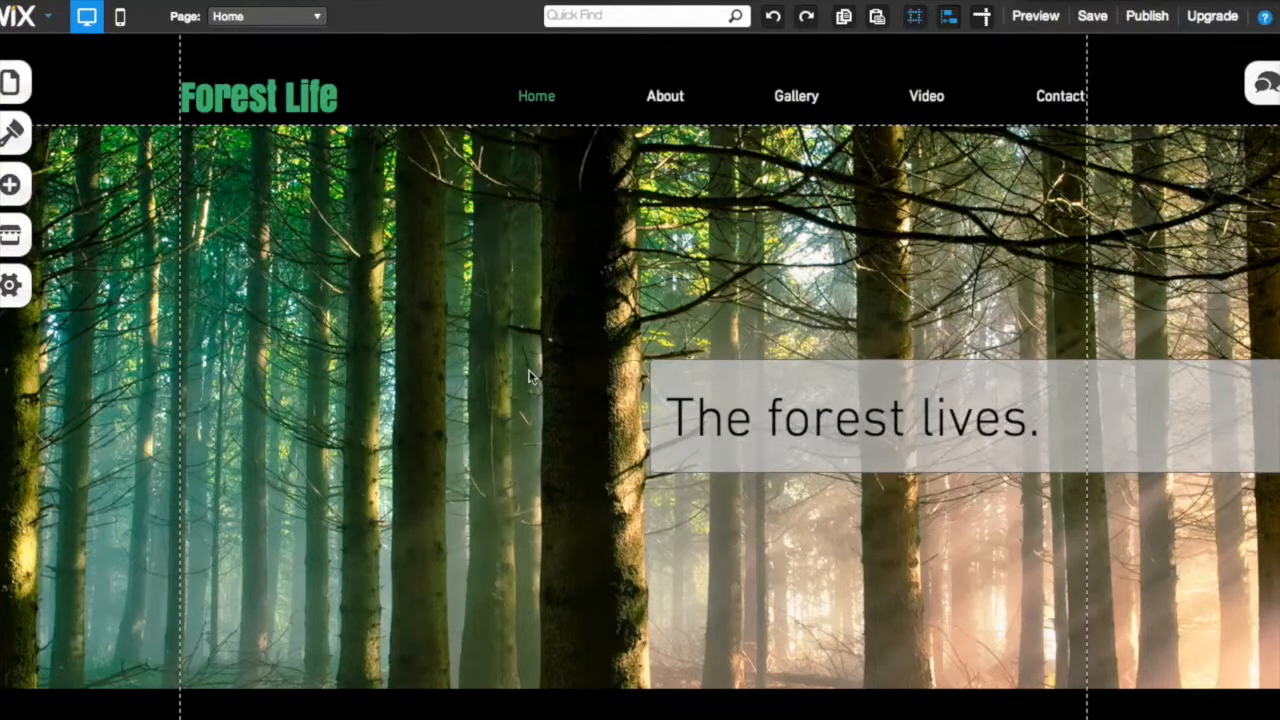
pyautogui.click(12, 187)
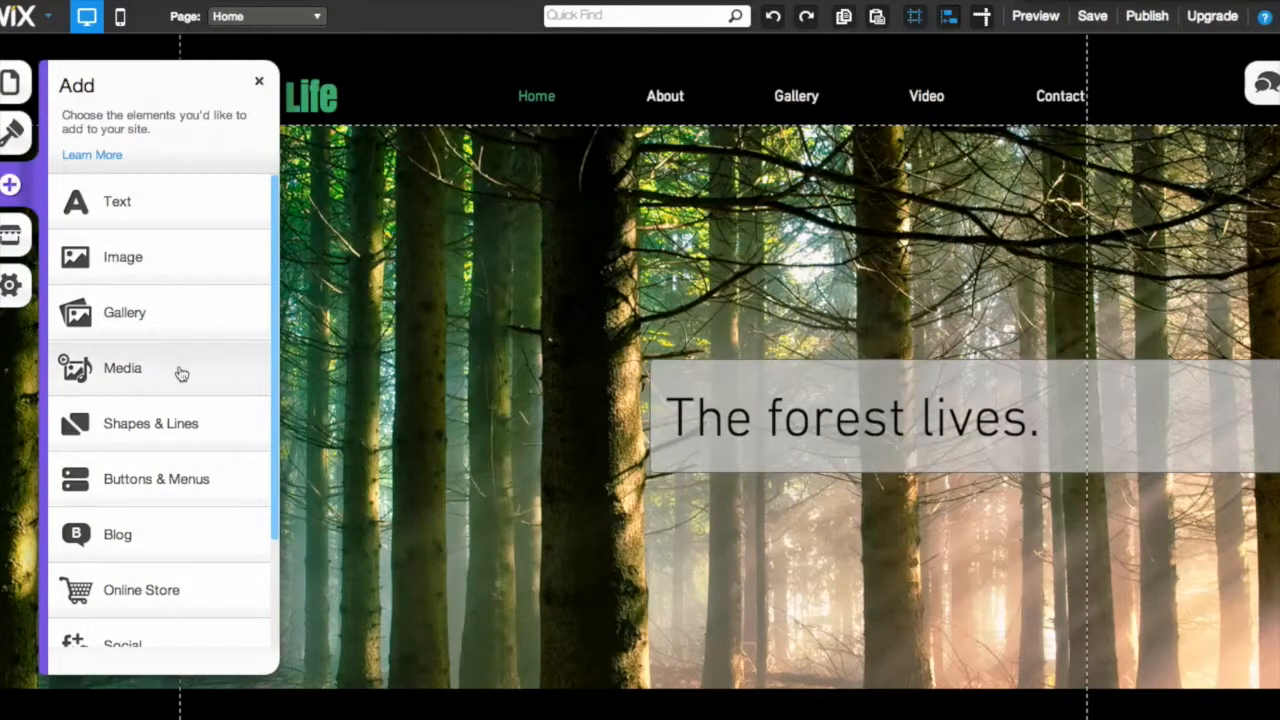
pyautogui.click(170, 478)
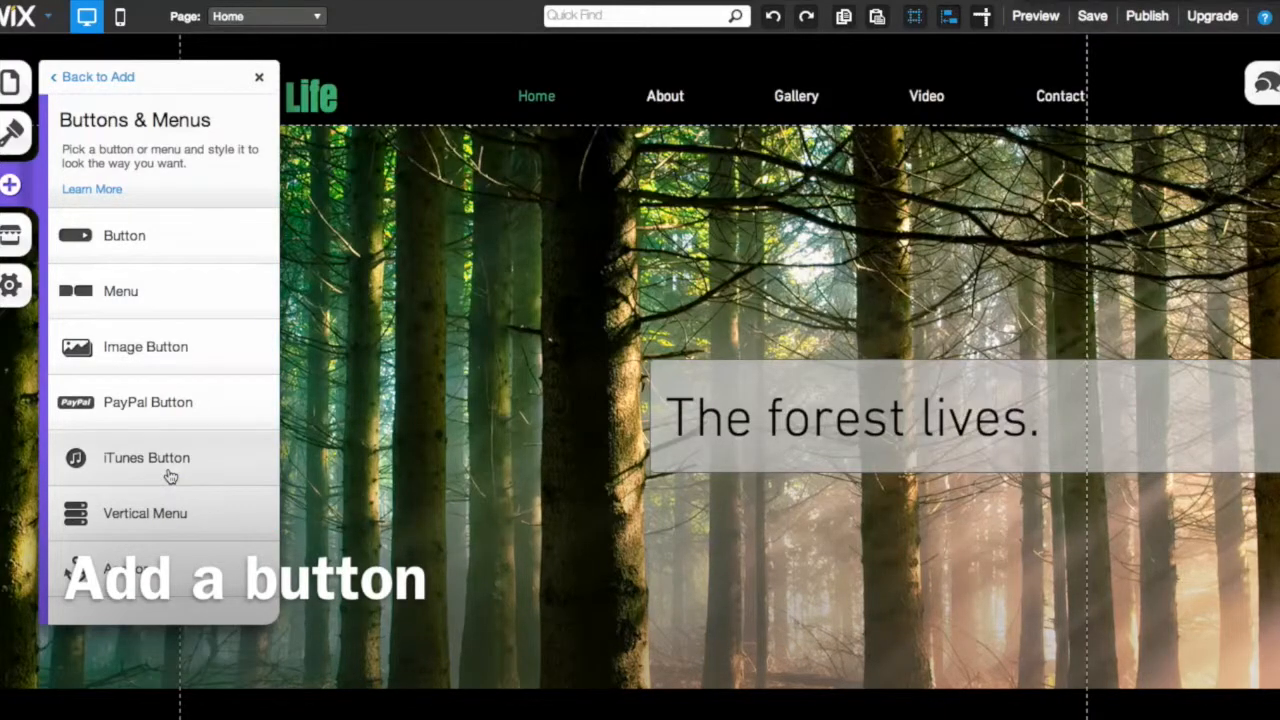
pyautogui.click(147, 236)
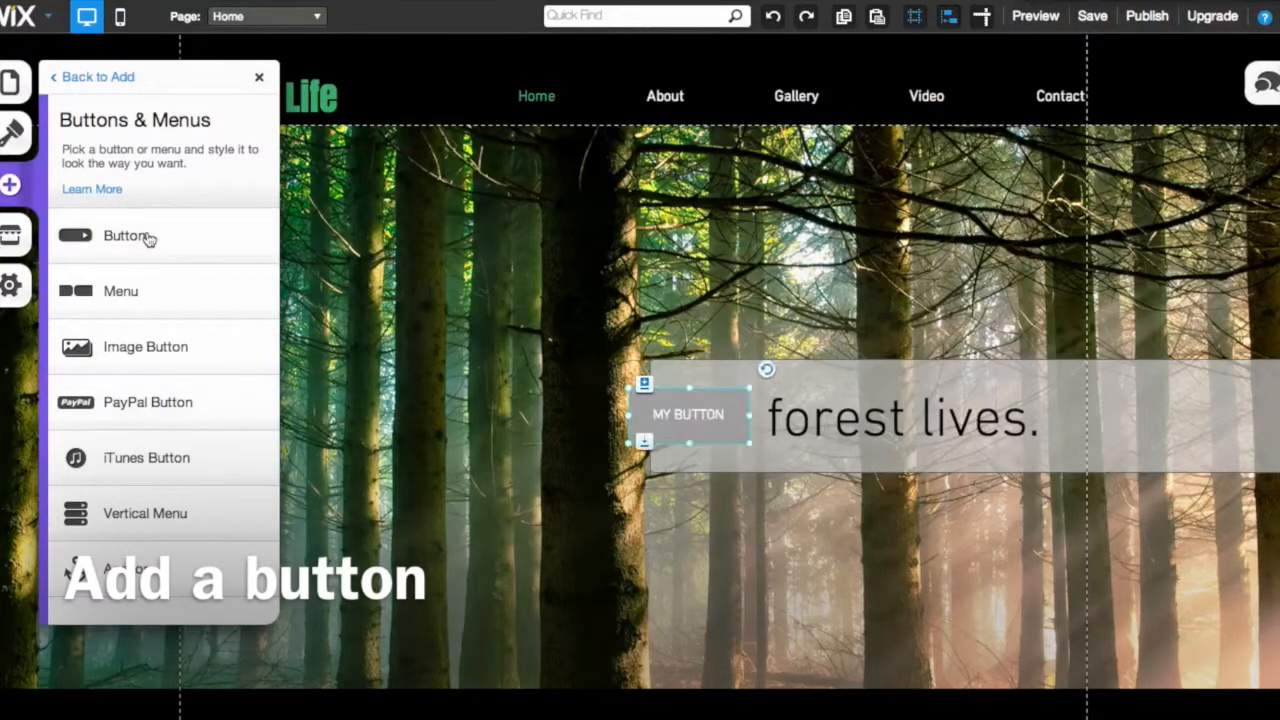
pyautogui.click(261, 82)
pyautogui.moveTo(651, 414); pyautogui.dragTo(222, 251)
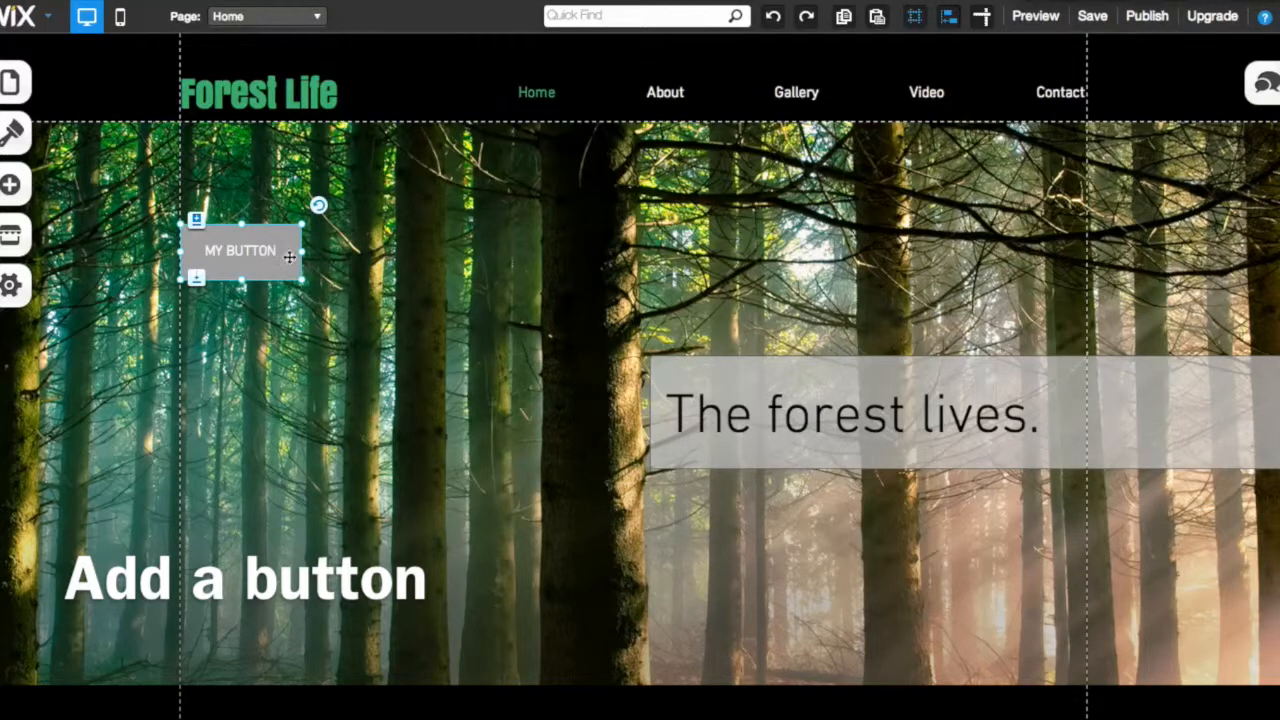
# Widen the button to about 188 px by extending its right edge, and apply the Large button preset style
pyautogui.moveTo(306, 251); pyautogui.dragTo(358, 251)
pyautogui.rightClick(310, 259)
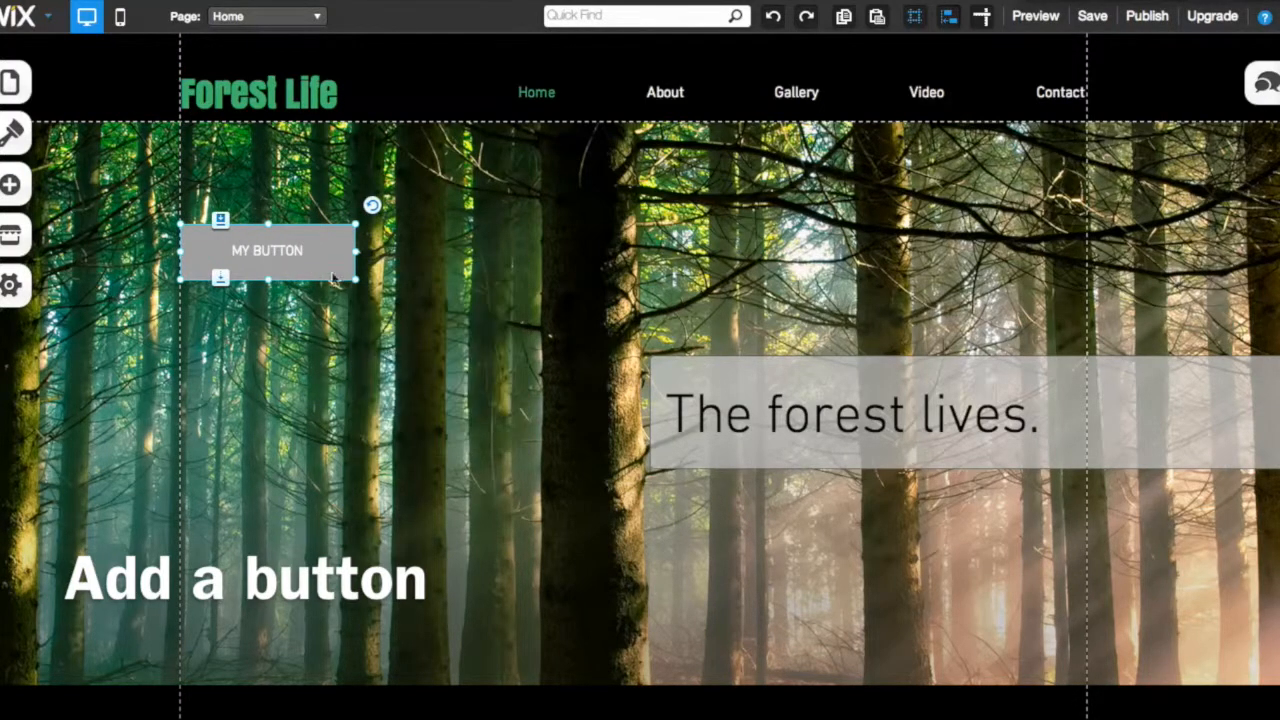
pyautogui.rightClick(327, 257)
pyautogui.click(428, 341)
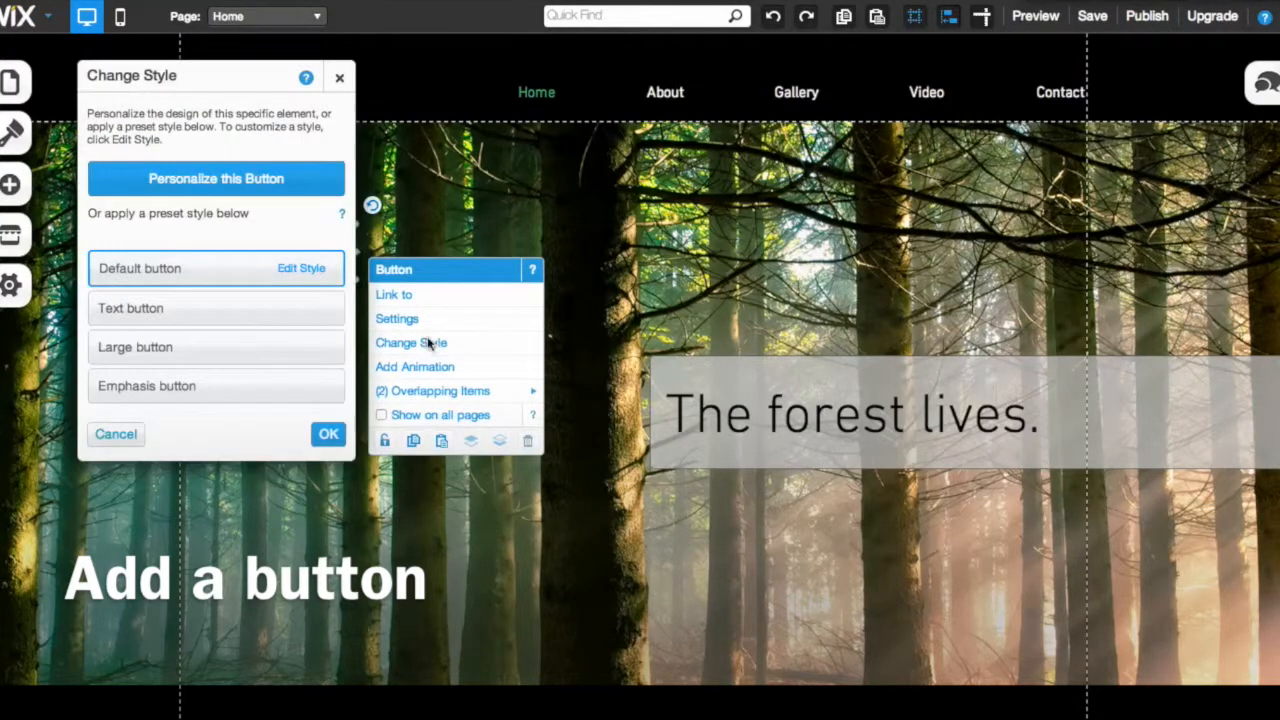
pyautogui.moveTo(234, 89); pyautogui.dragTo(663, 109)
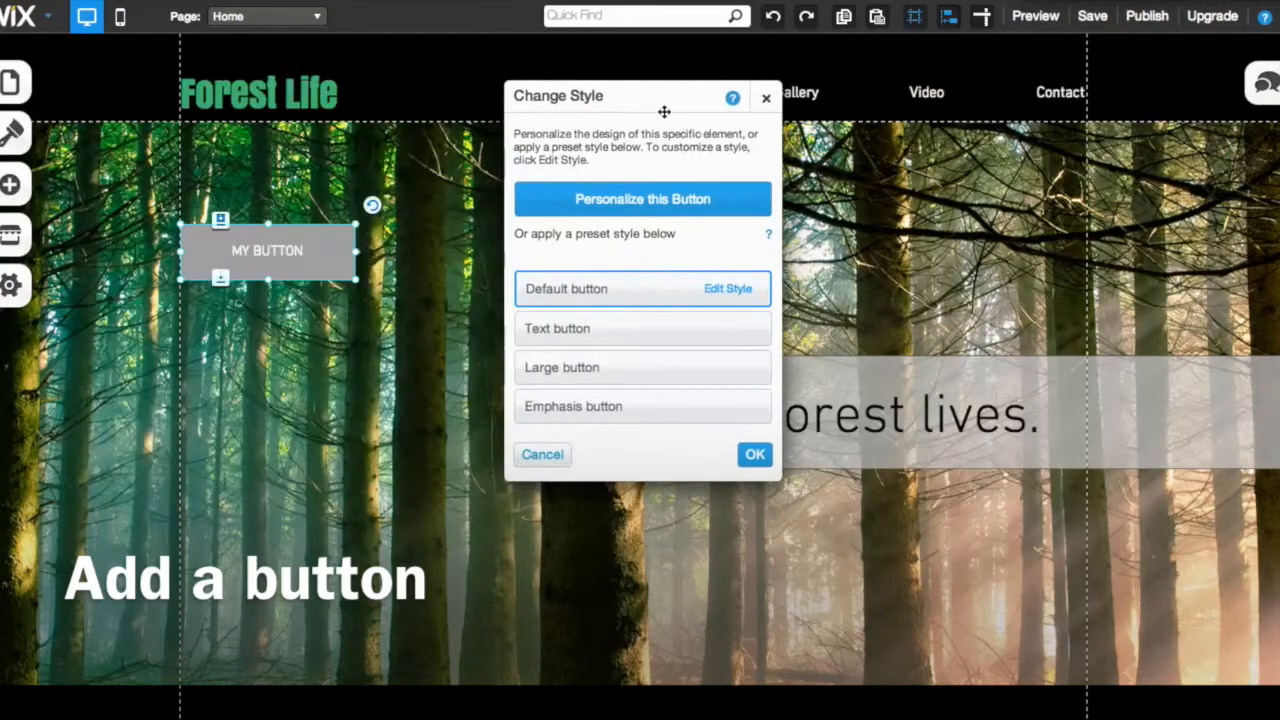
pyautogui.click(586, 368)
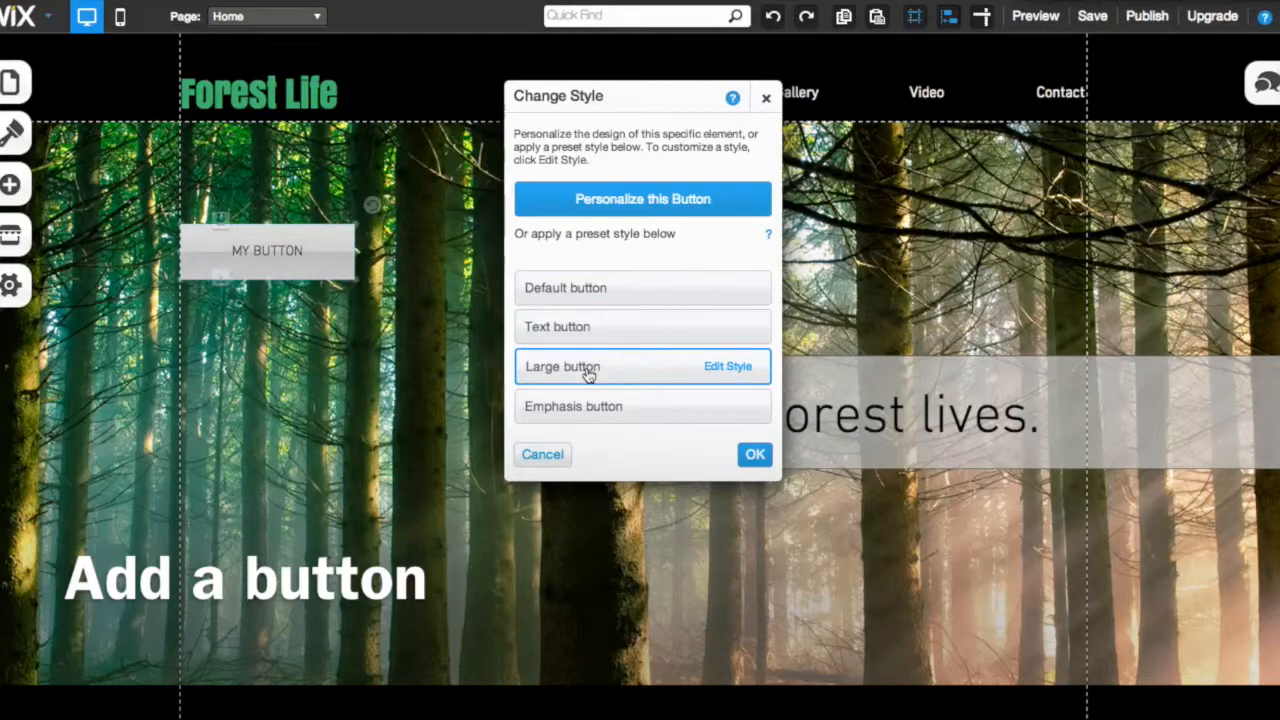
# Customize the Large button style with a medium teal background colour and apply the style to the button
pyautogui.click(726, 366)
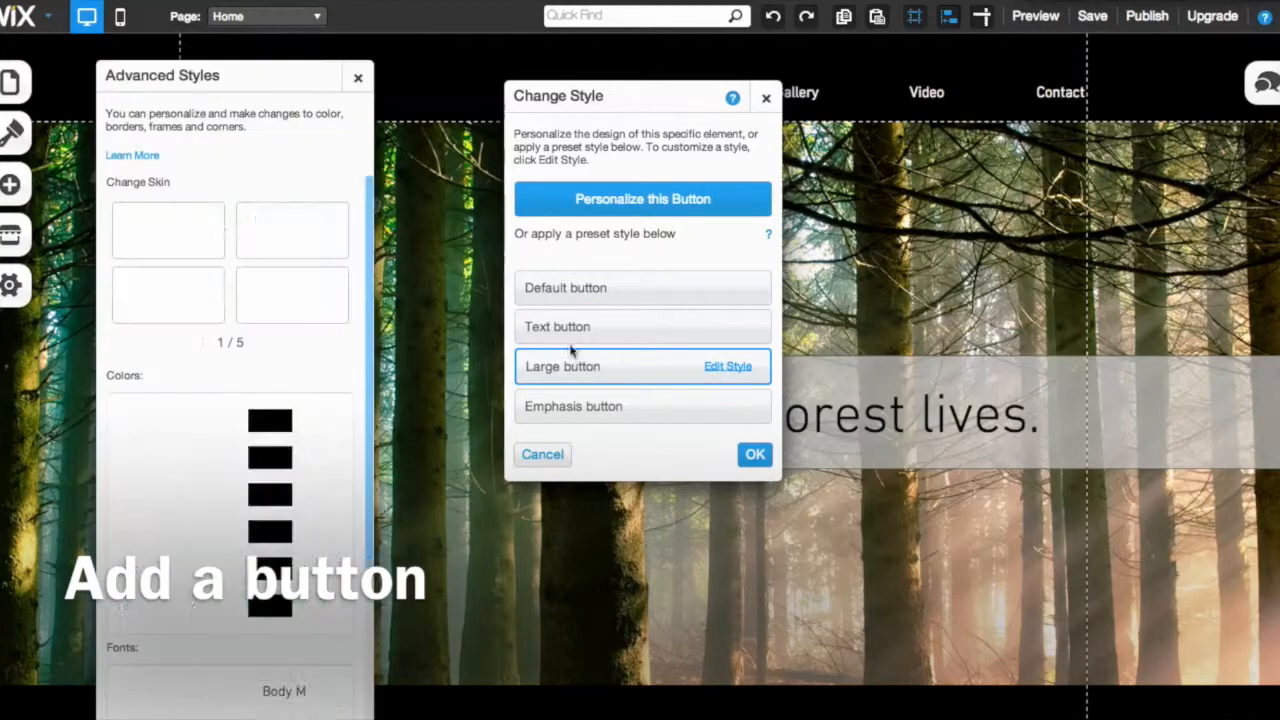
pyautogui.moveTo(274, 91); pyautogui.dragTo(741, 68)
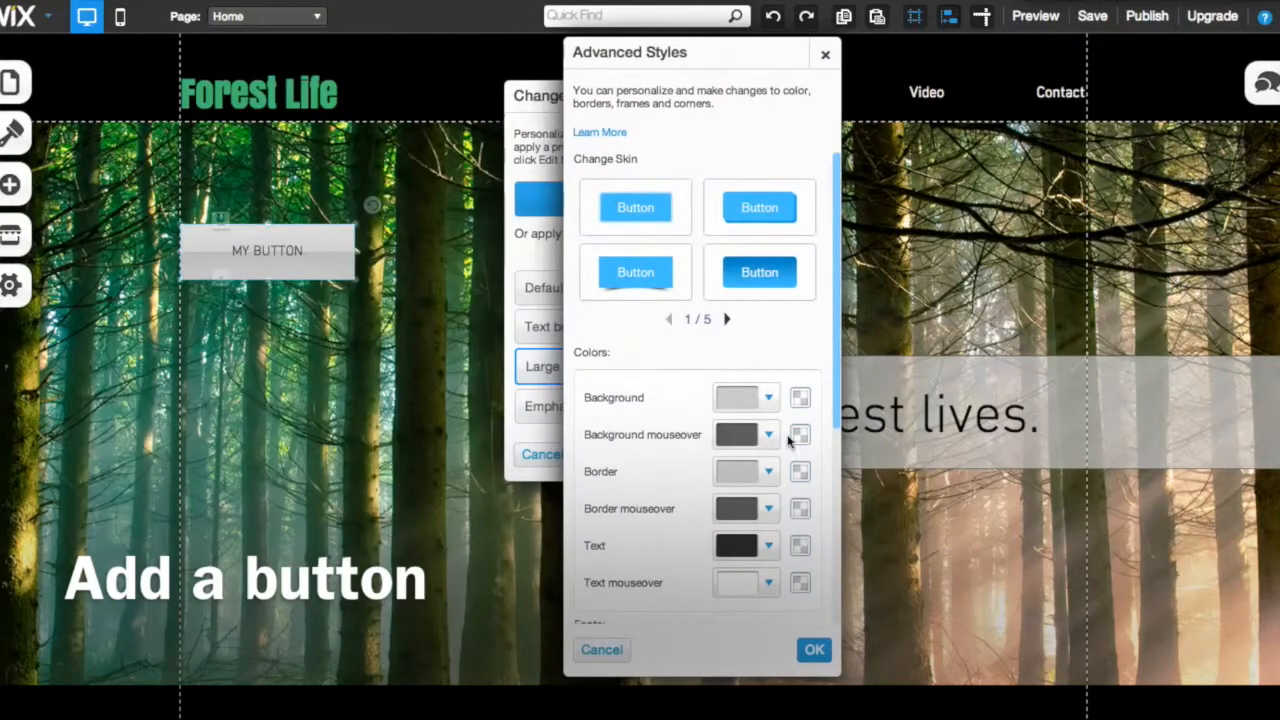
pyautogui.click(765, 400)
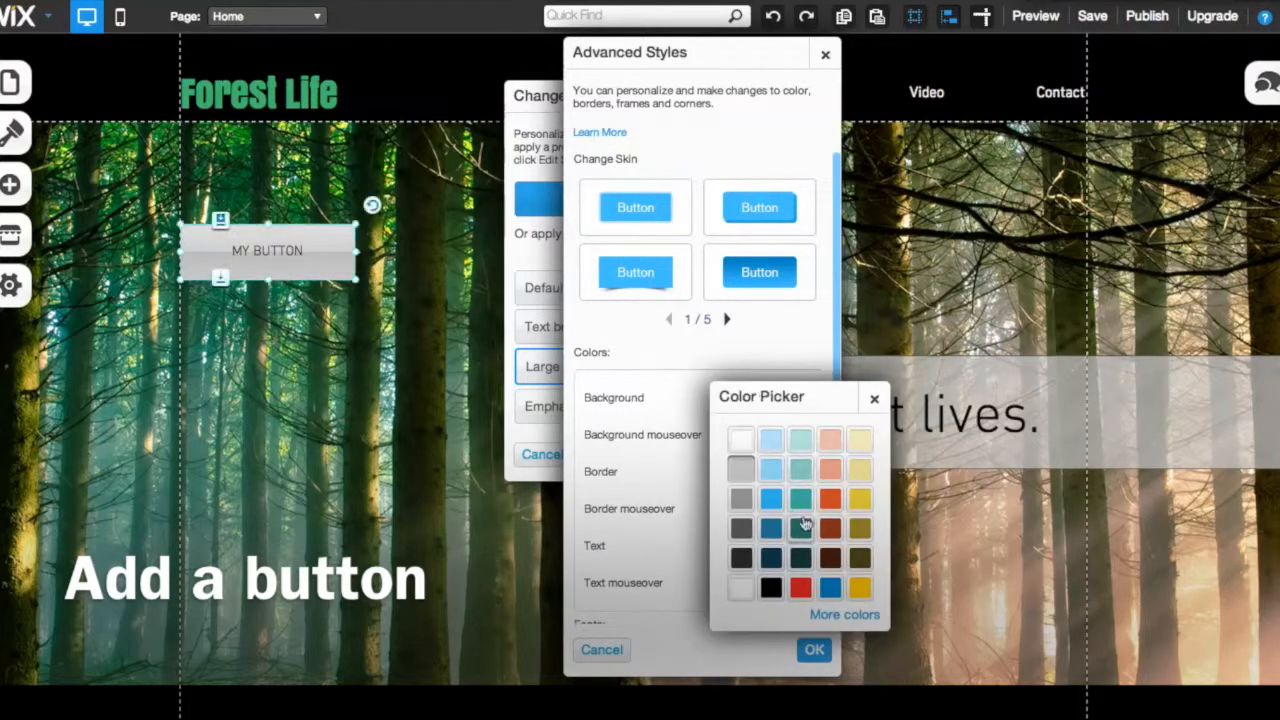
pyautogui.click(807, 534)
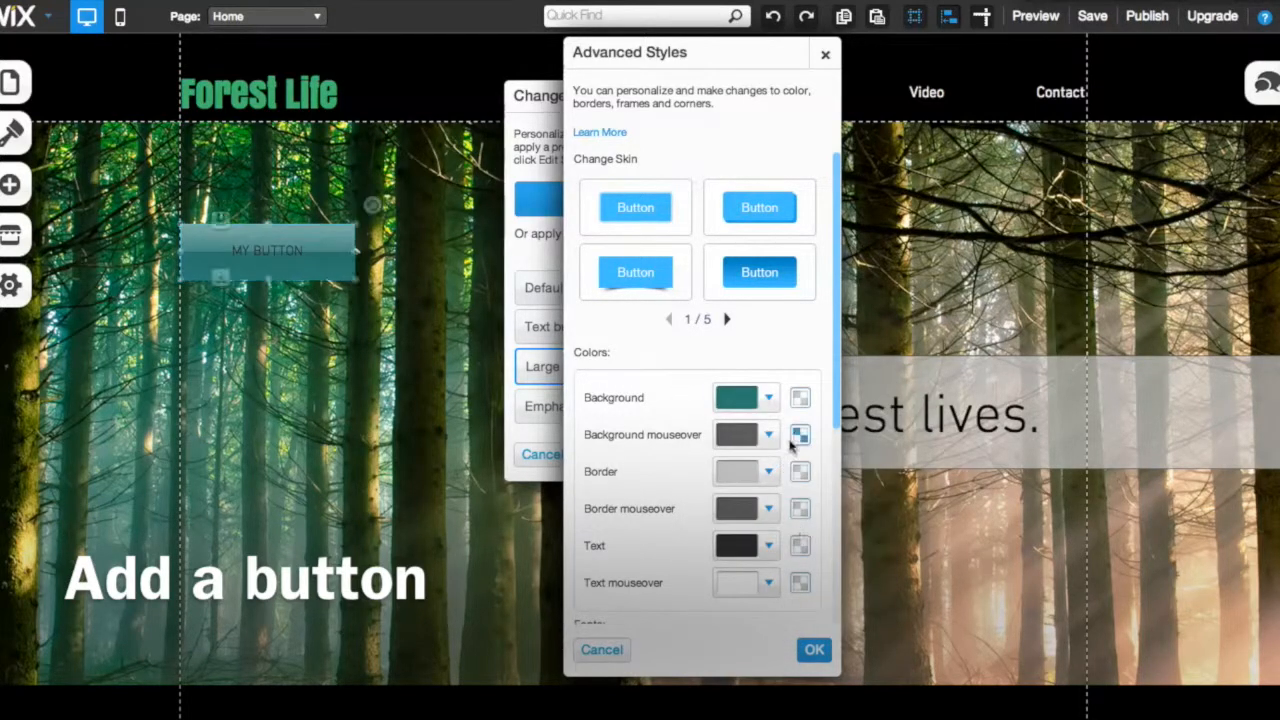
pyautogui.click(768, 400)
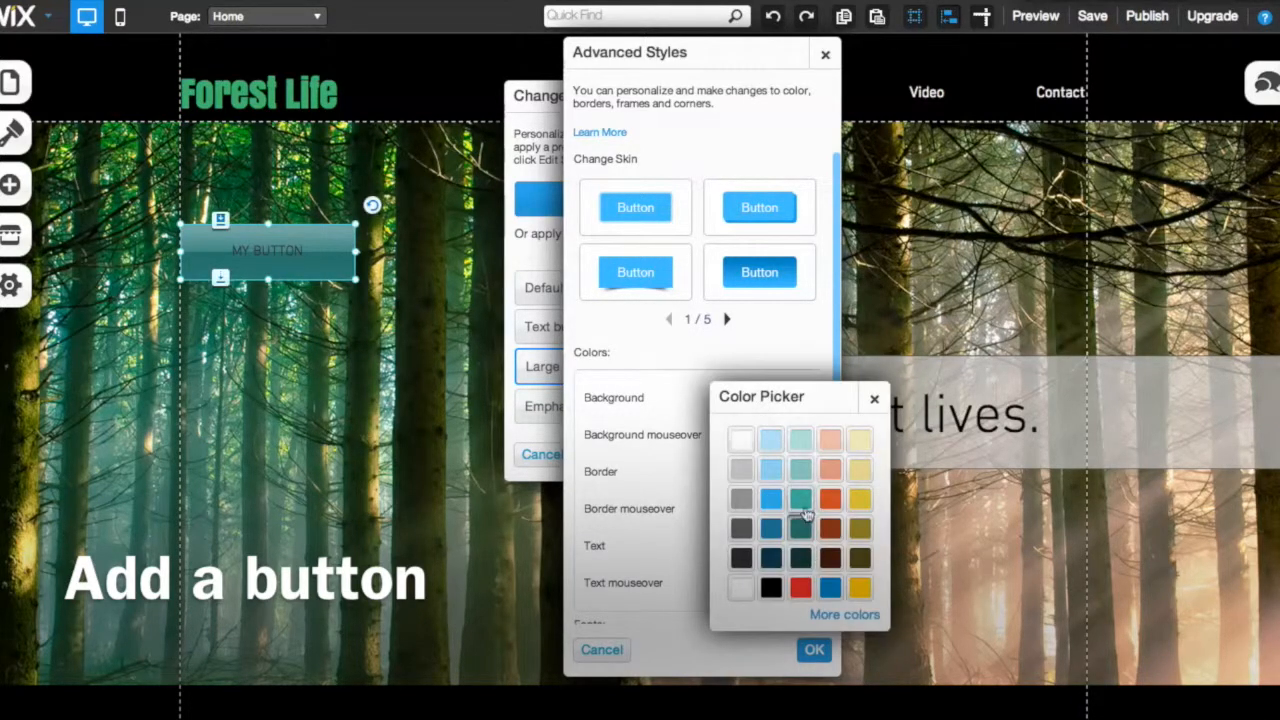
pyautogui.click(800, 500)
pyautogui.click(814, 649)
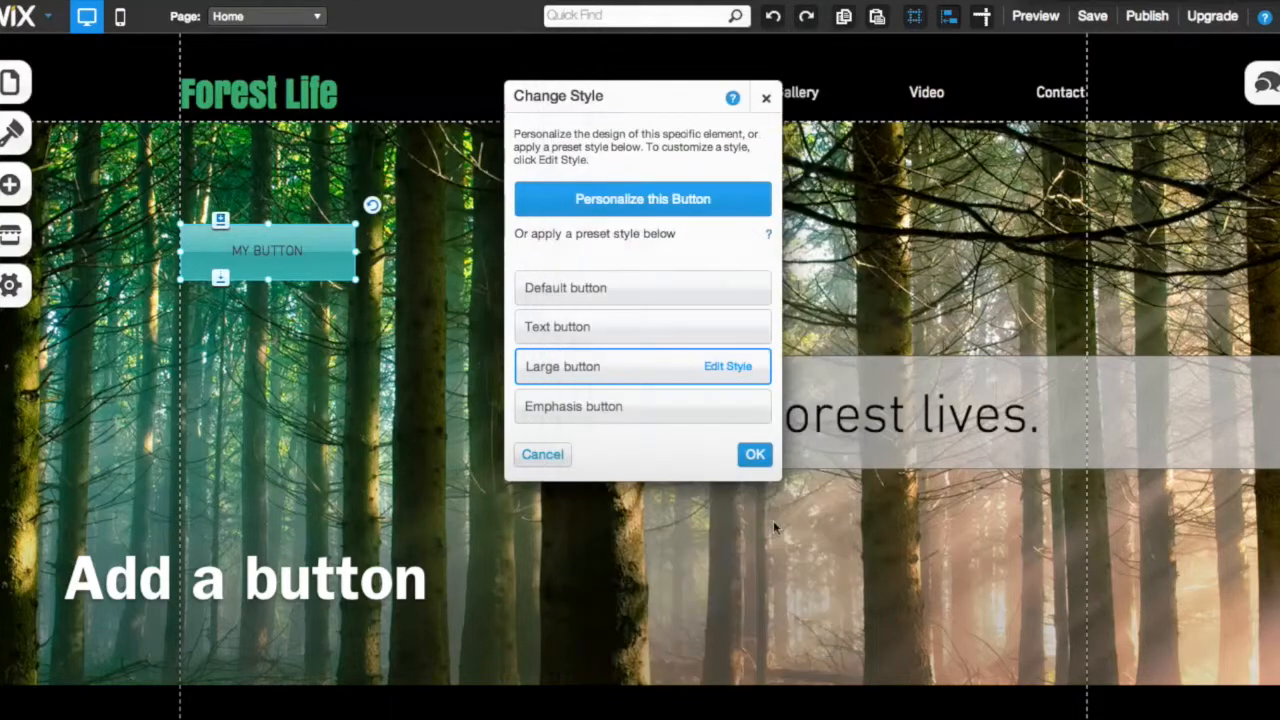
pyautogui.click(757, 458)
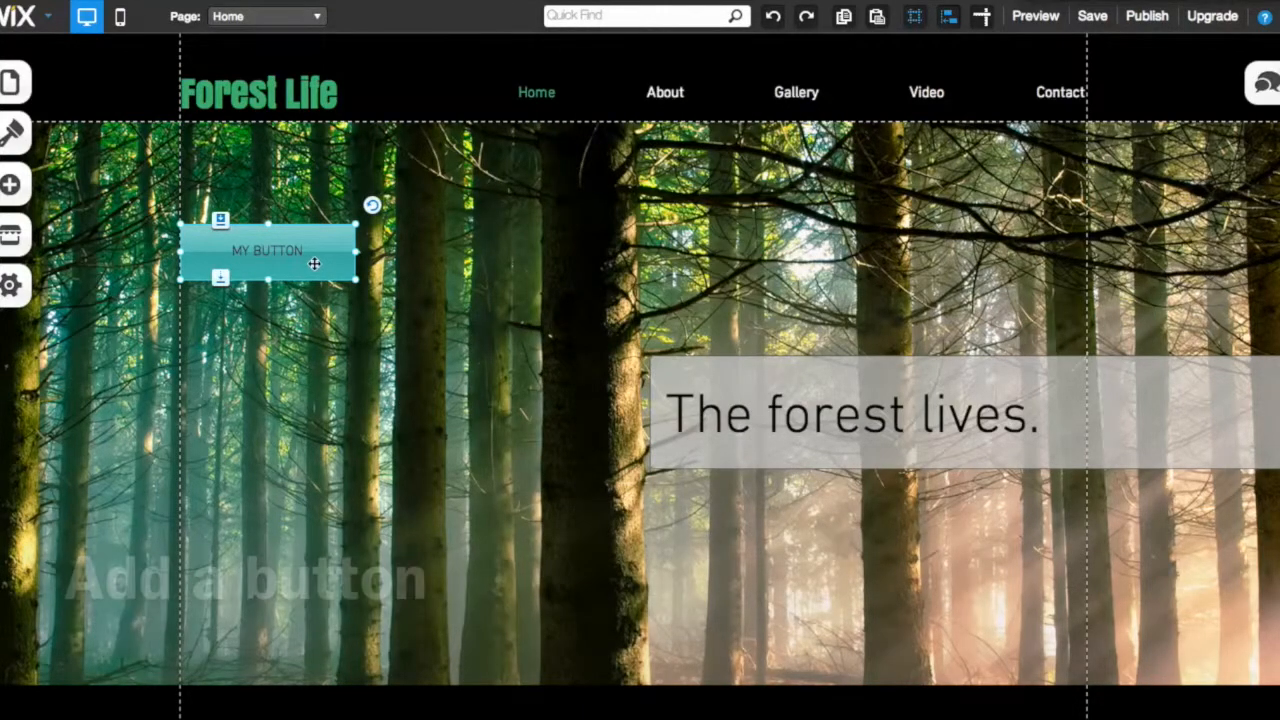
# Duplicate the teal button and place the copy below the original, aligned with its left edge
pyautogui.hotkey('ctrl', 'v')
pyautogui.moveTo(730, 454); pyautogui.dragTo(281, 404)
# Link the upper button to the "forest is life" anchor on the Home page
pyautogui.rightClick(338, 257)
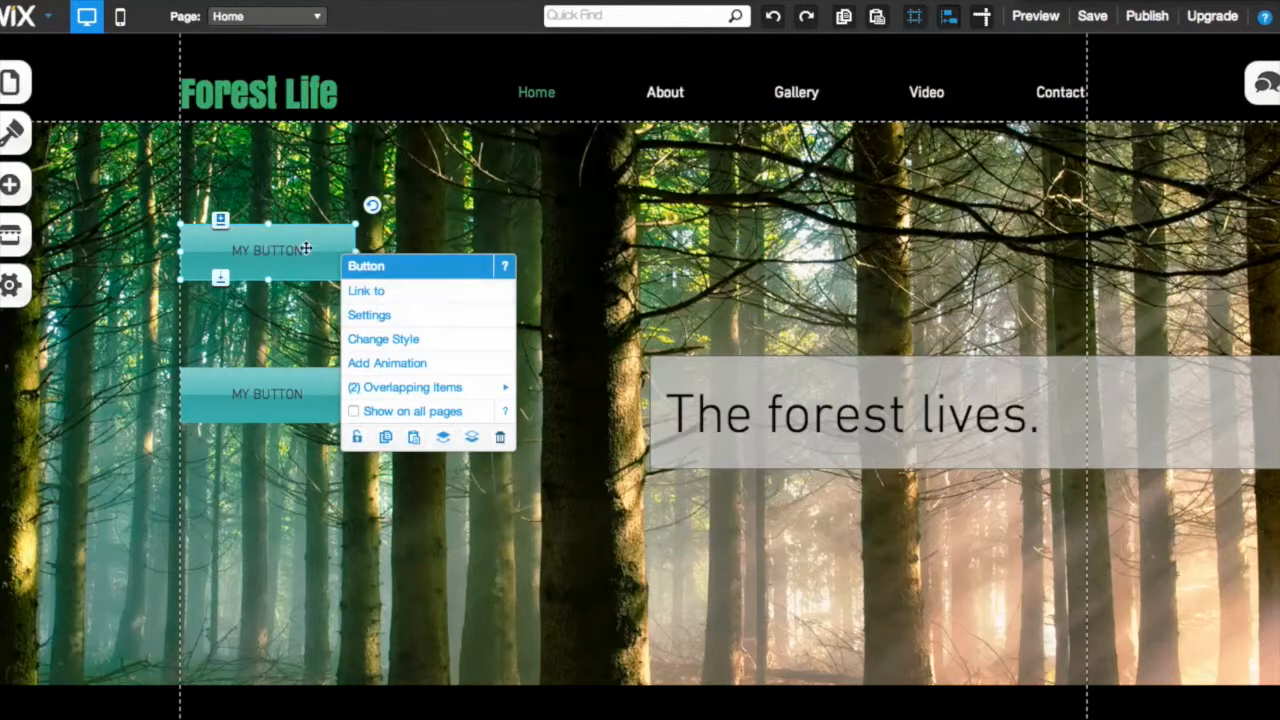
pyautogui.click(366, 291)
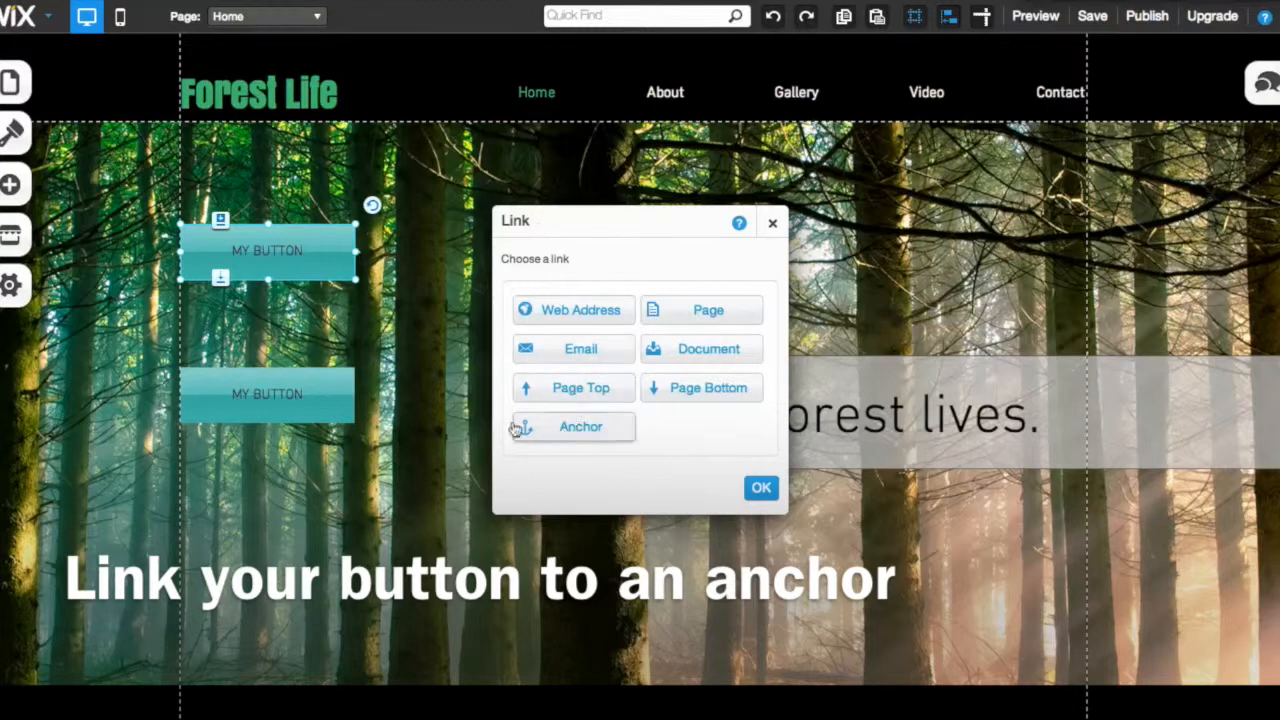
pyautogui.click(586, 431)
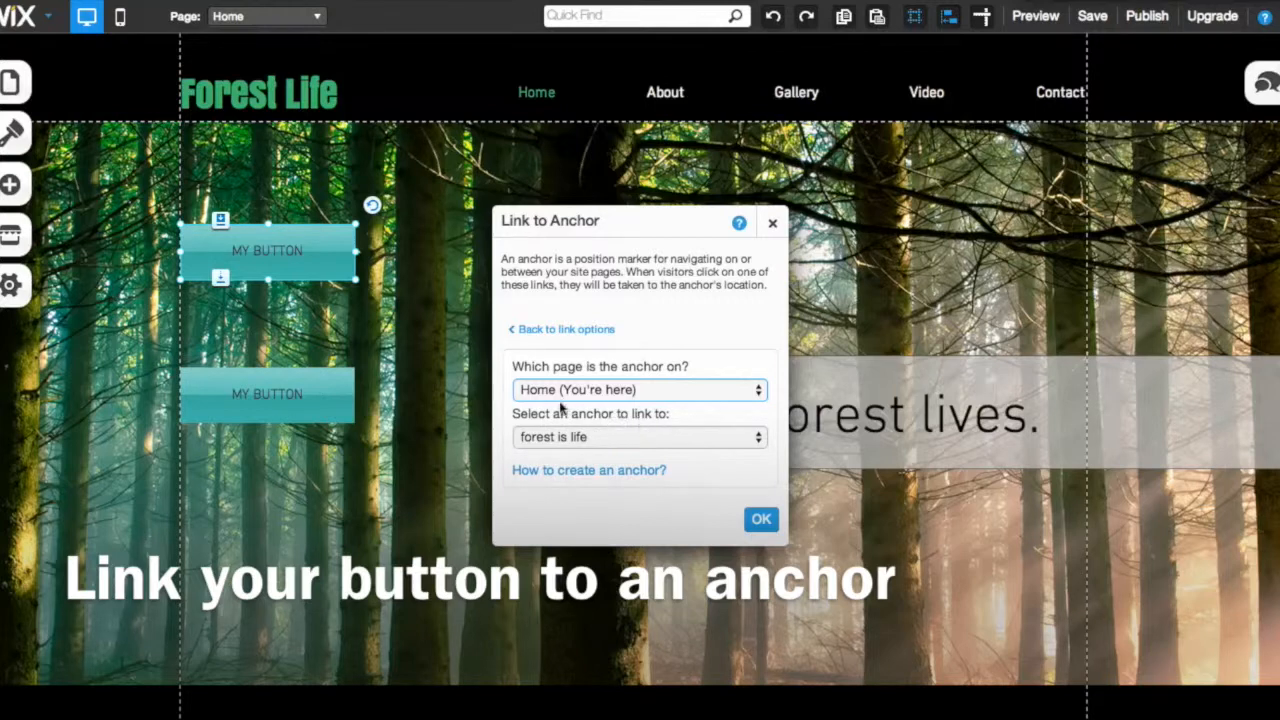
pyautogui.click(676, 438)
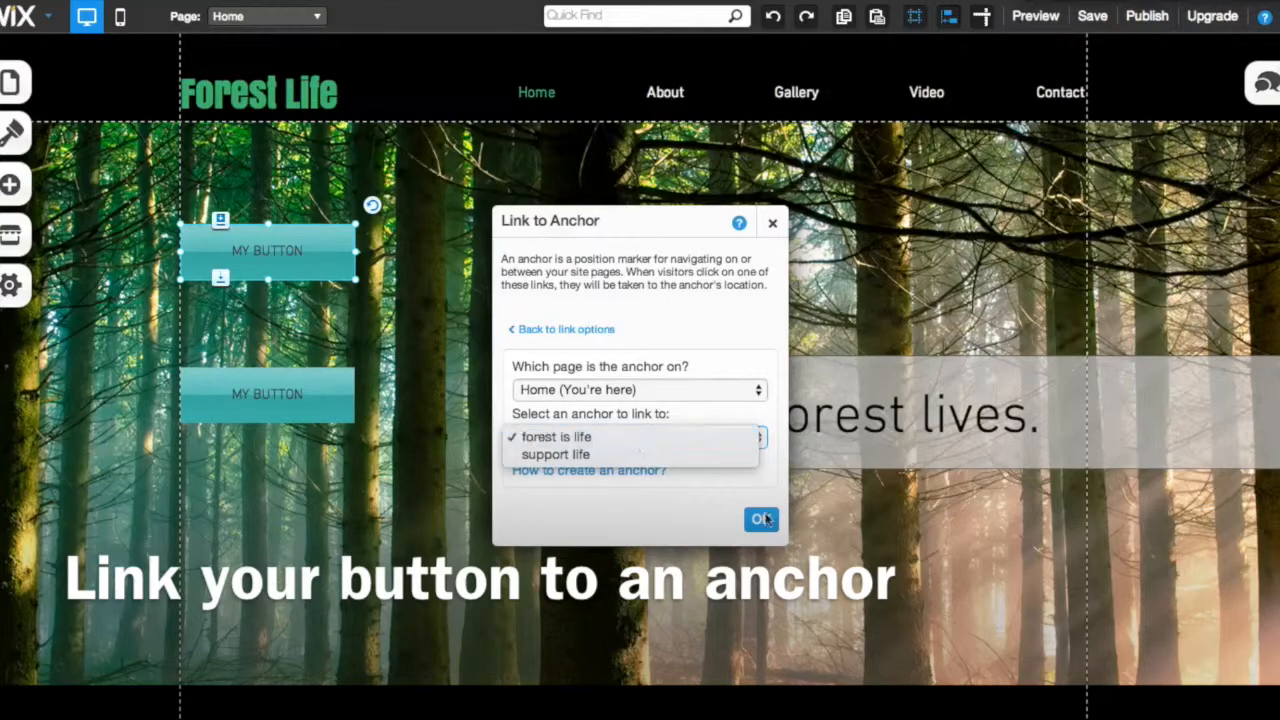
pyautogui.click(698, 307)
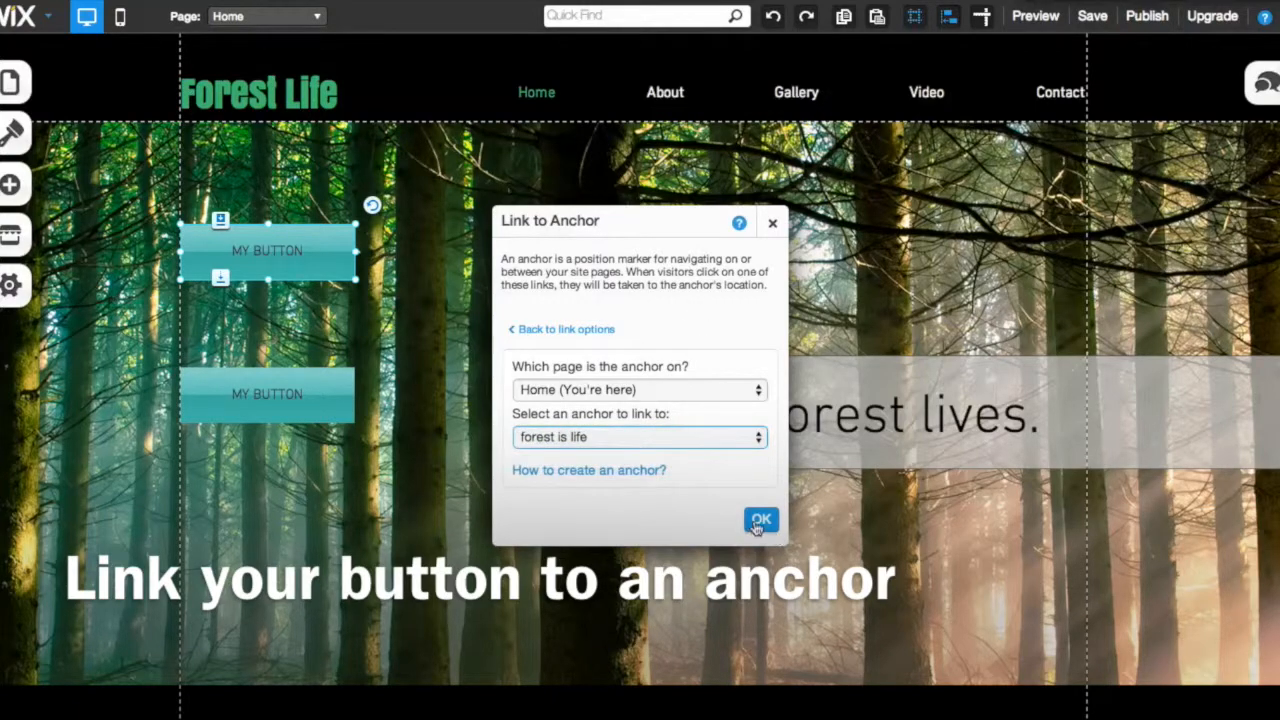
pyautogui.click(769, 222)
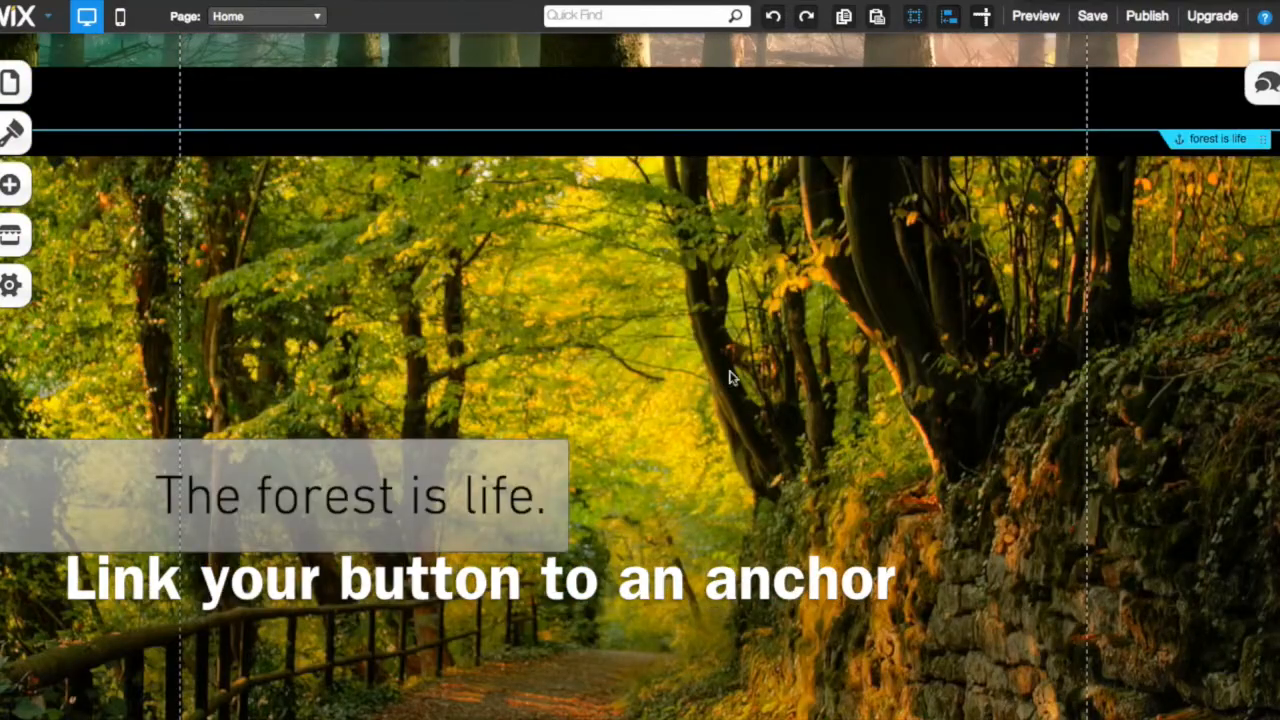
pyautogui.scroll(5, 644, 372)
pyautogui.rightClick(345, 270)
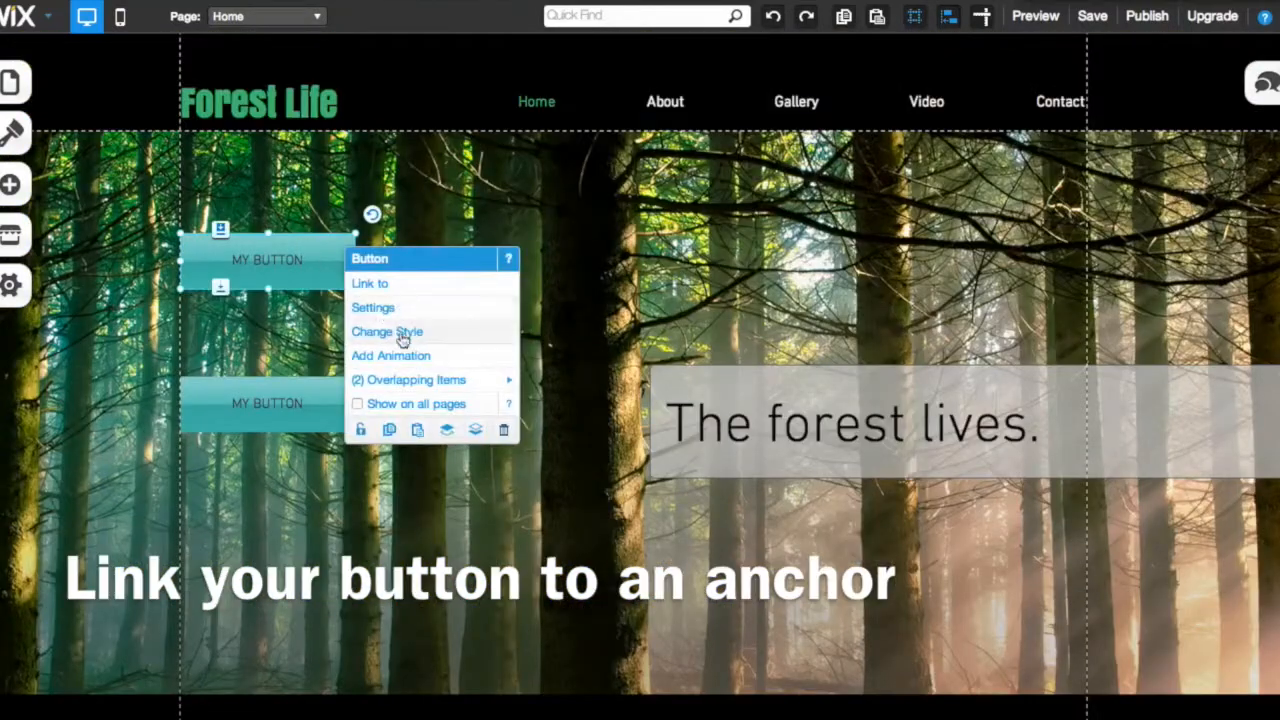
pyautogui.click(392, 284)
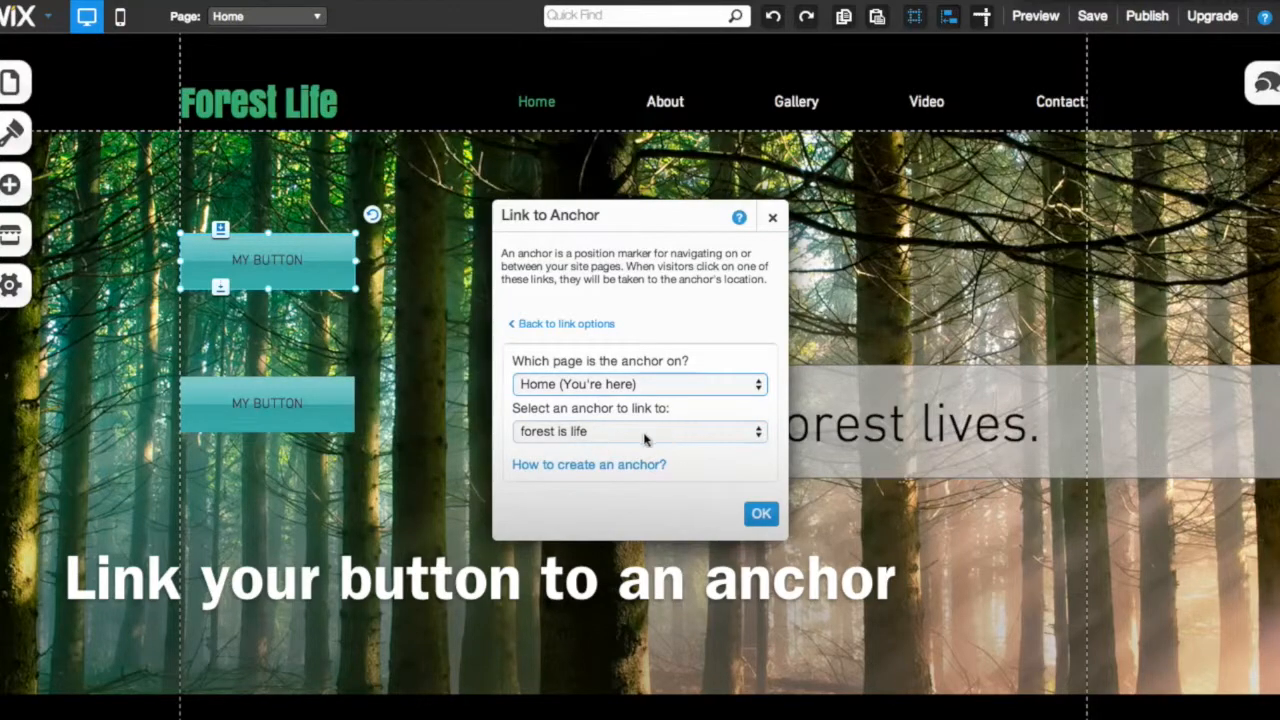
pyautogui.click(763, 515)
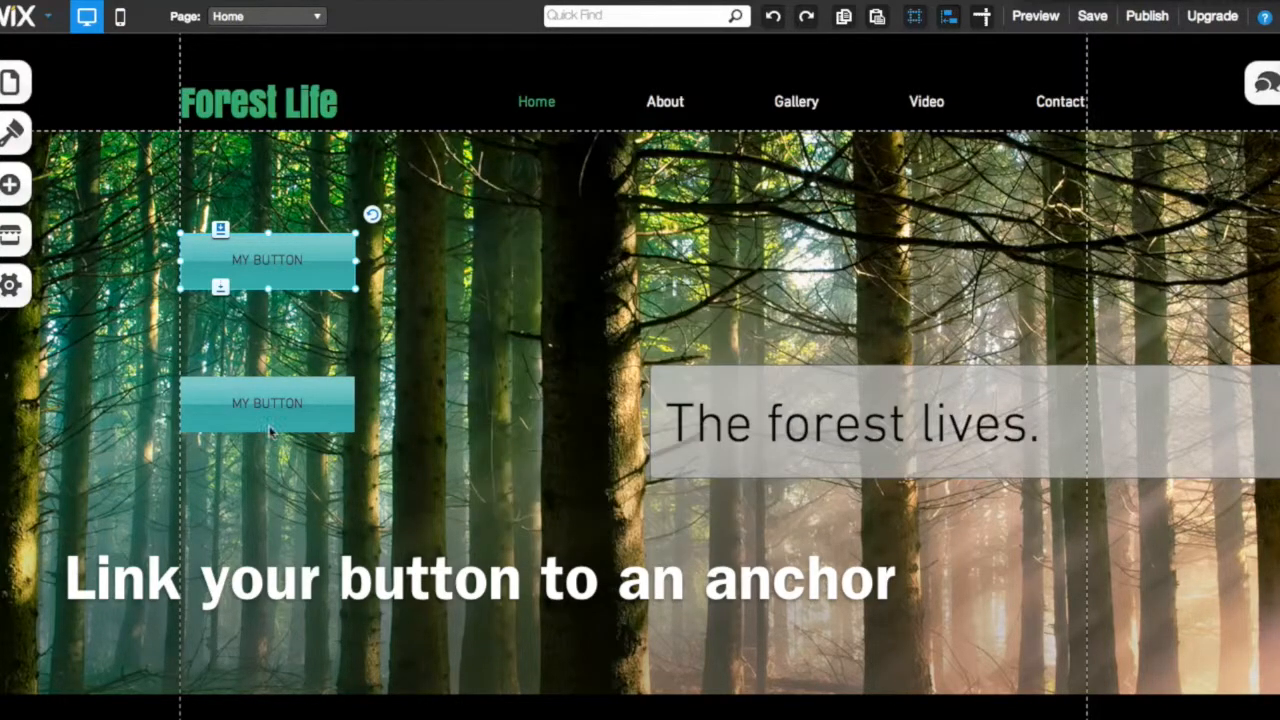
# Link the lower button to the "support life" anchor on the Home page
pyautogui.rightClick(301, 405)
pyautogui.click(410, 453)
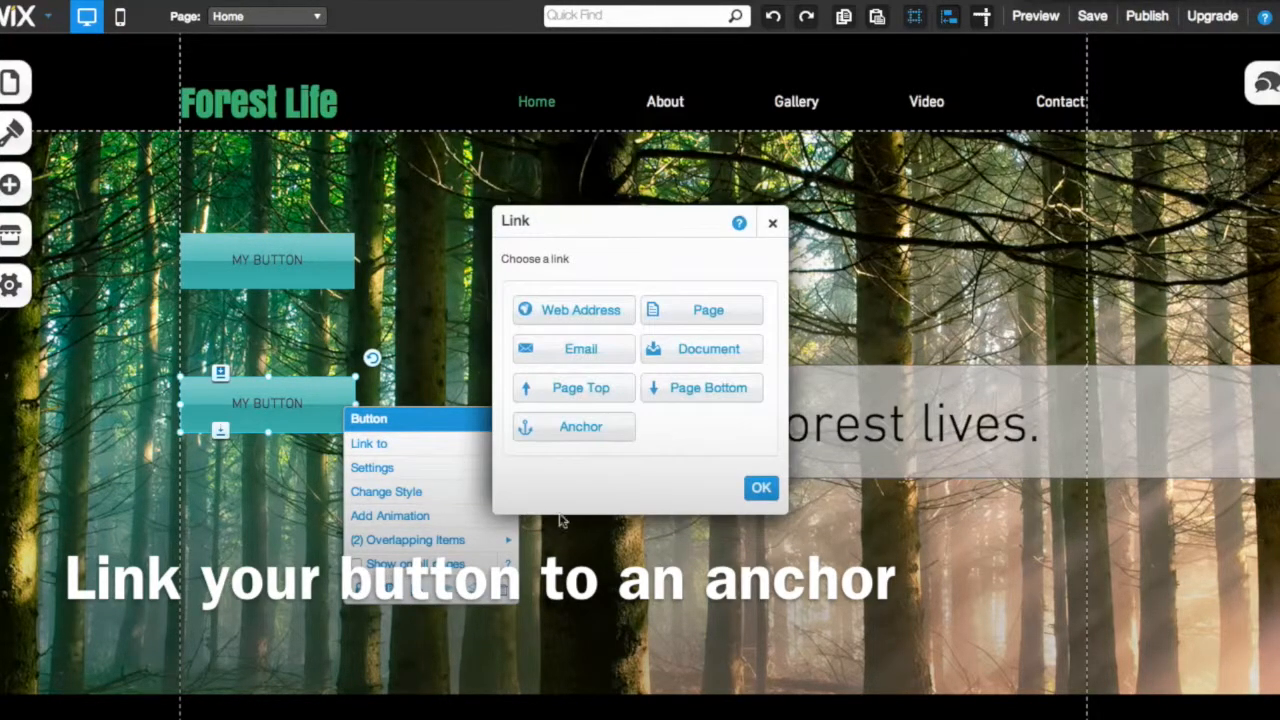
pyautogui.click(565, 426)
pyautogui.click(607, 438)
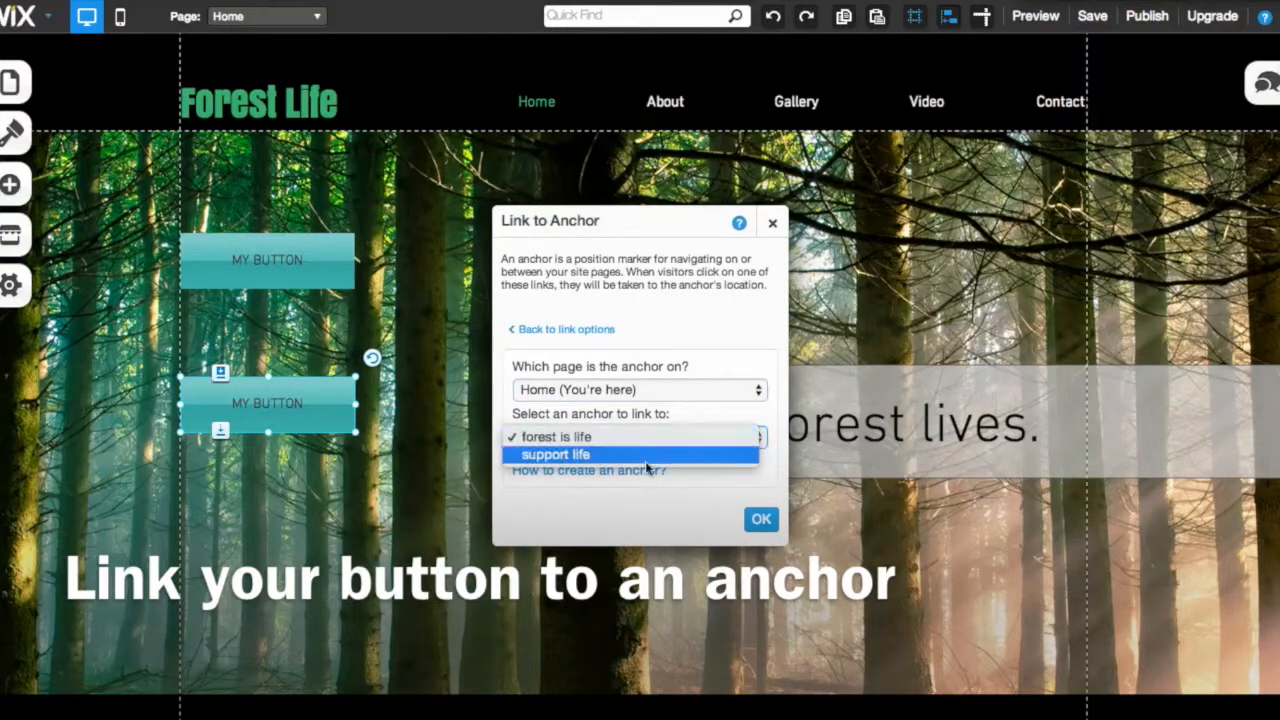
pyautogui.click(604, 456)
pyautogui.click(761, 519)
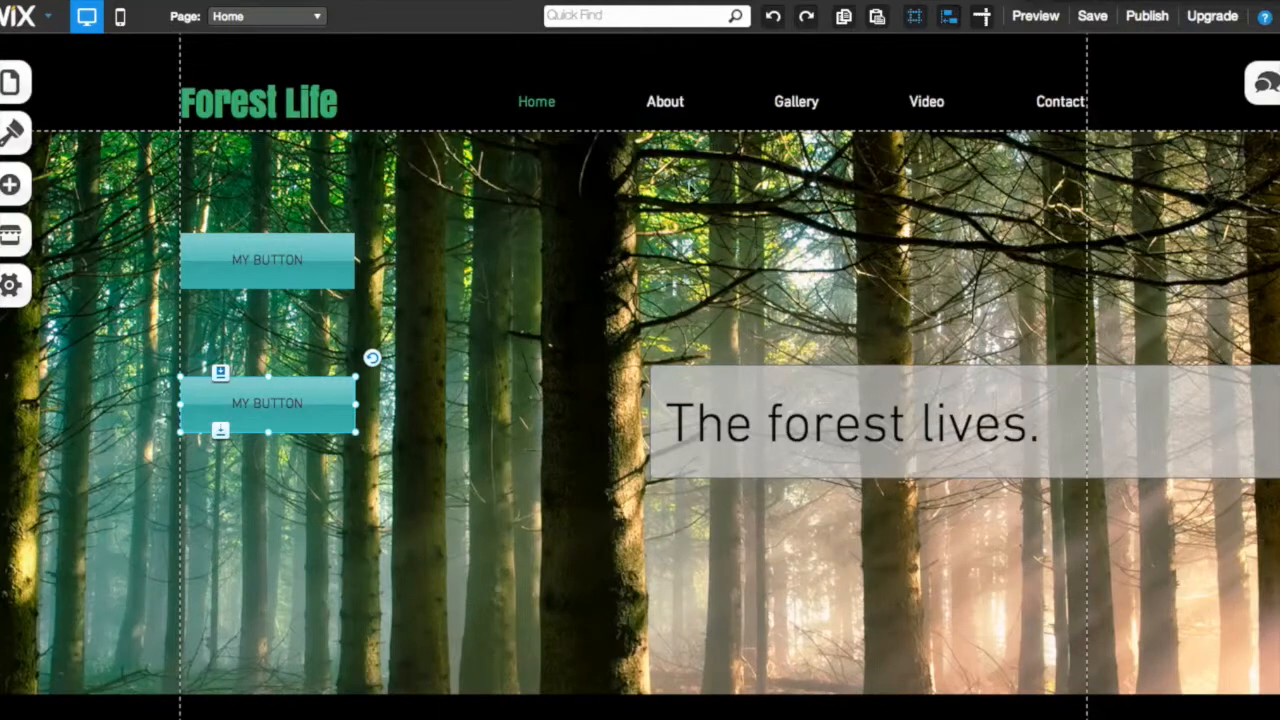
# Publish the site with search engine access and the optimized Mobile View turned off, and dismiss the follow-up dialogs
pyautogui.click(1147, 20)
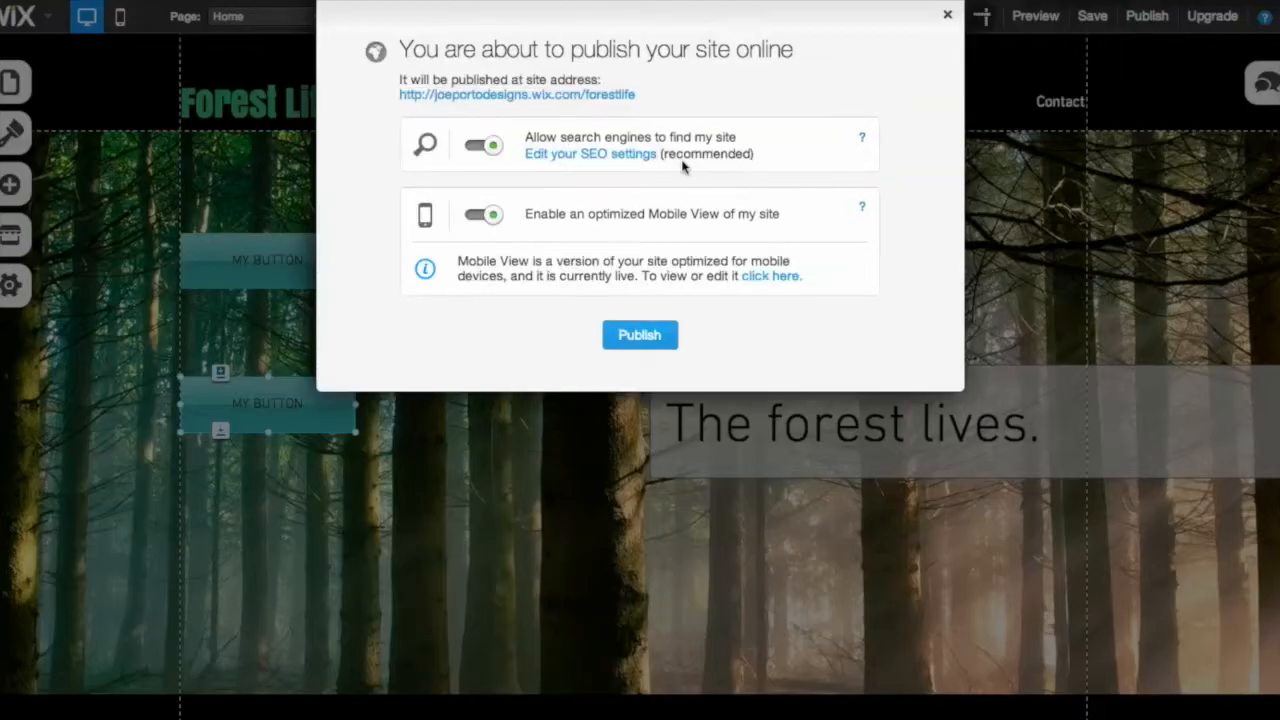
pyautogui.click(478, 143)
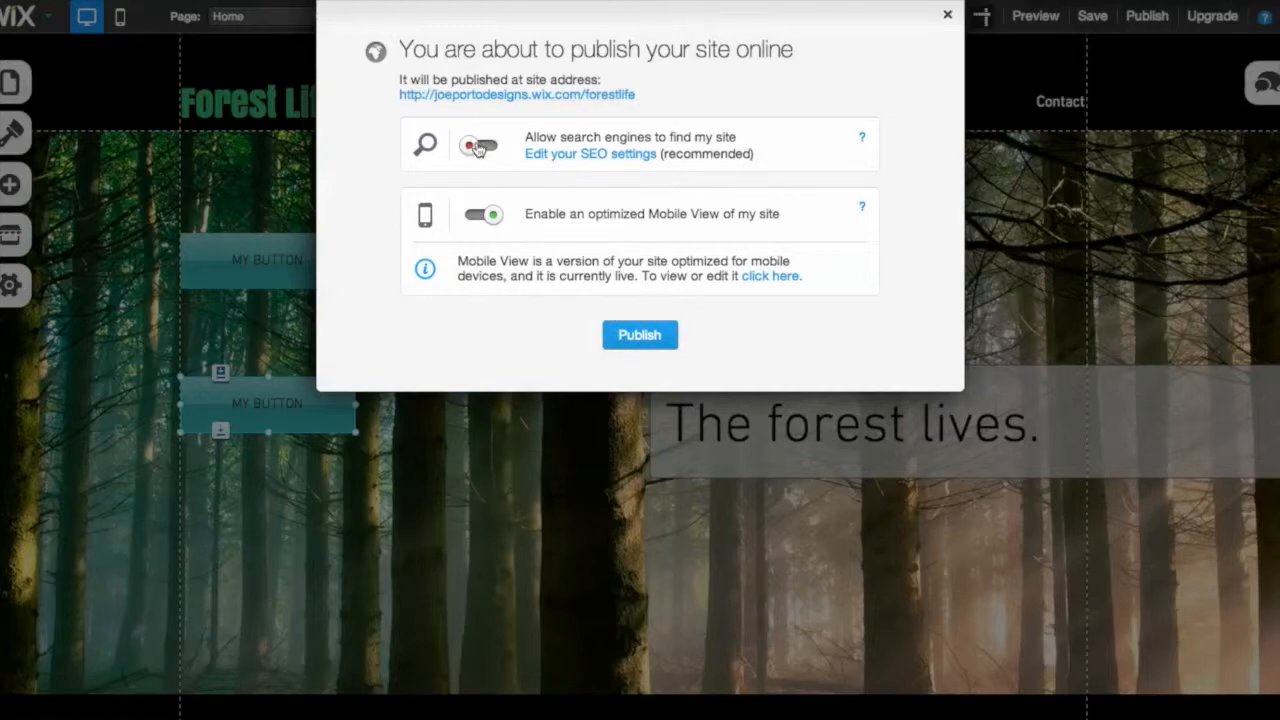
pyautogui.click(477, 218)
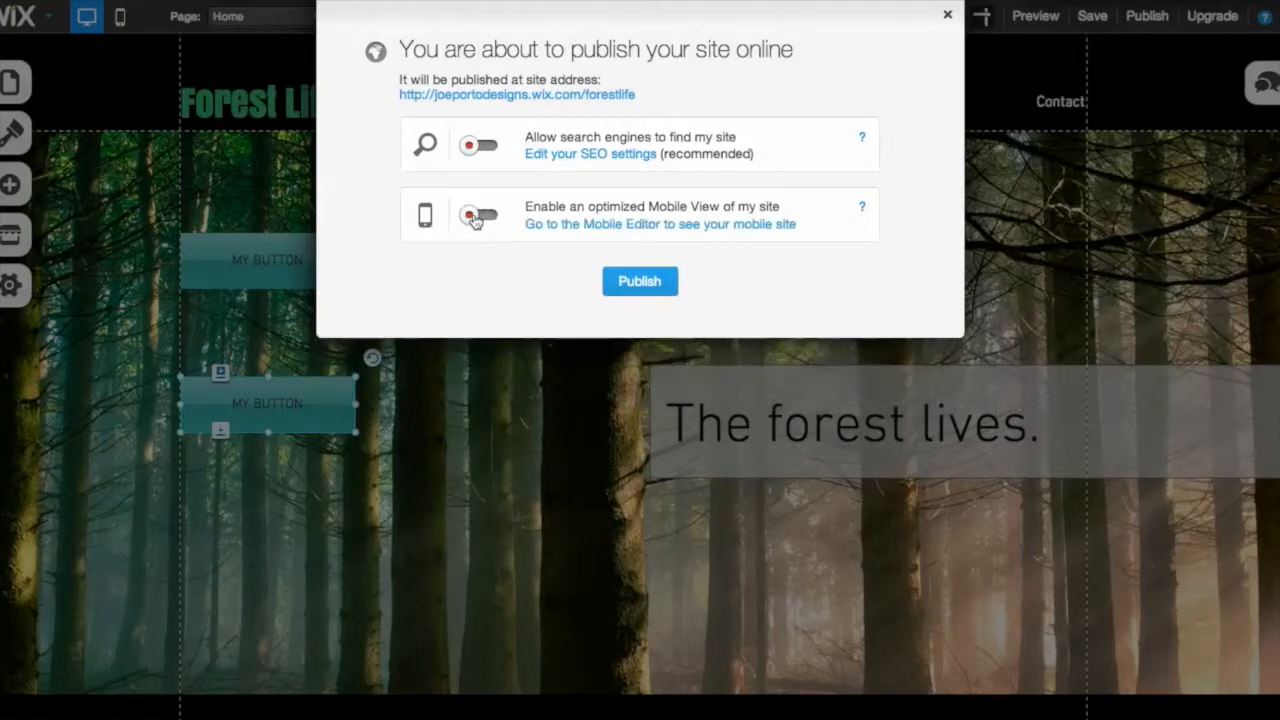
pyautogui.click(637, 284)
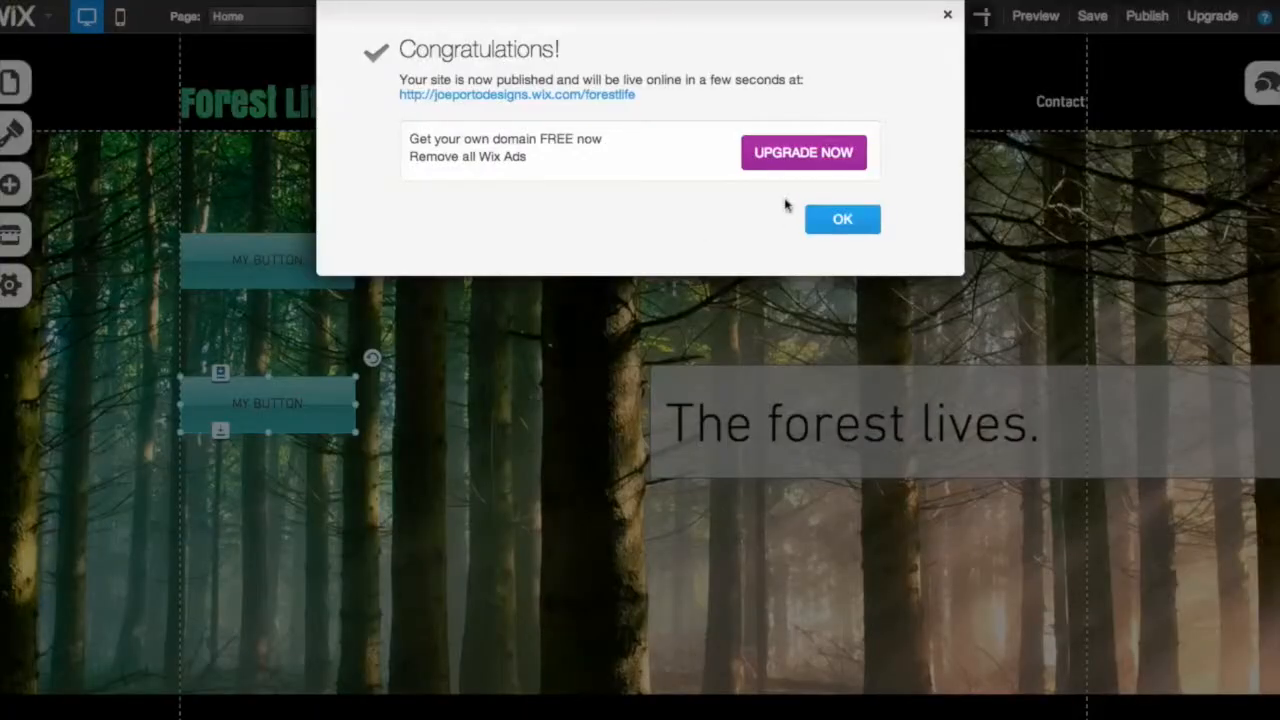
pyautogui.click(838, 224)
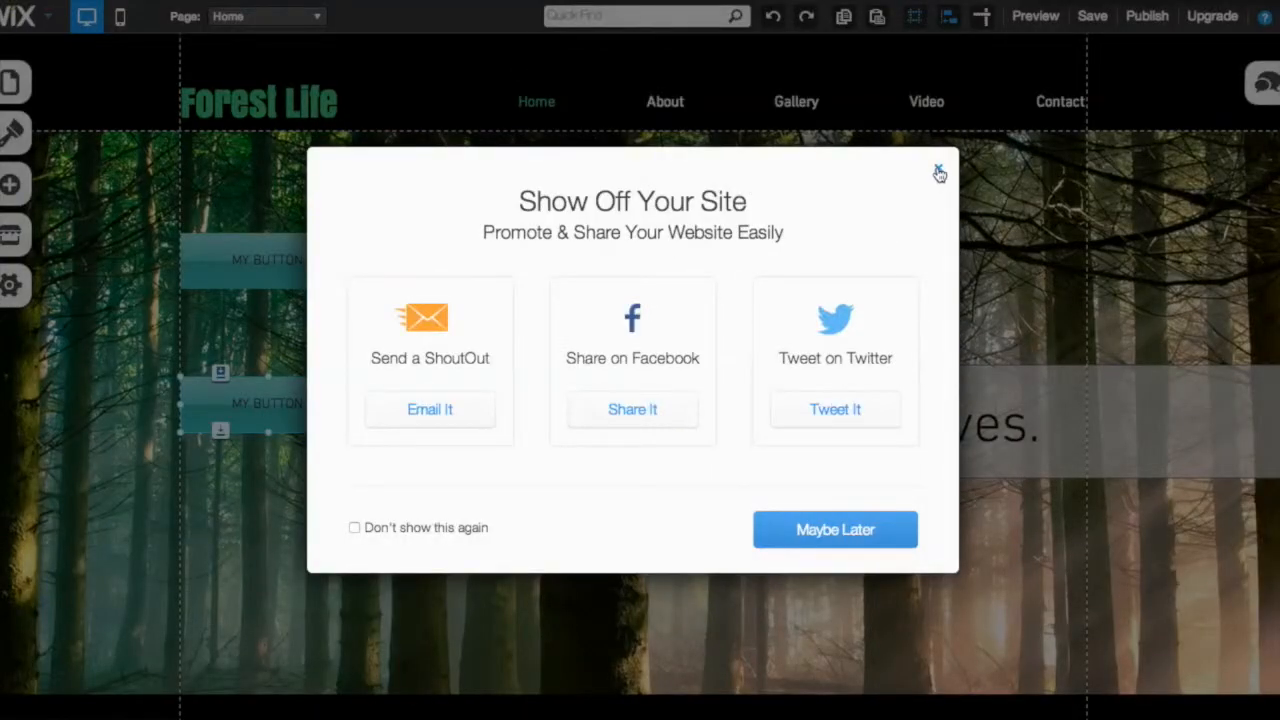
pyautogui.click(938, 168)
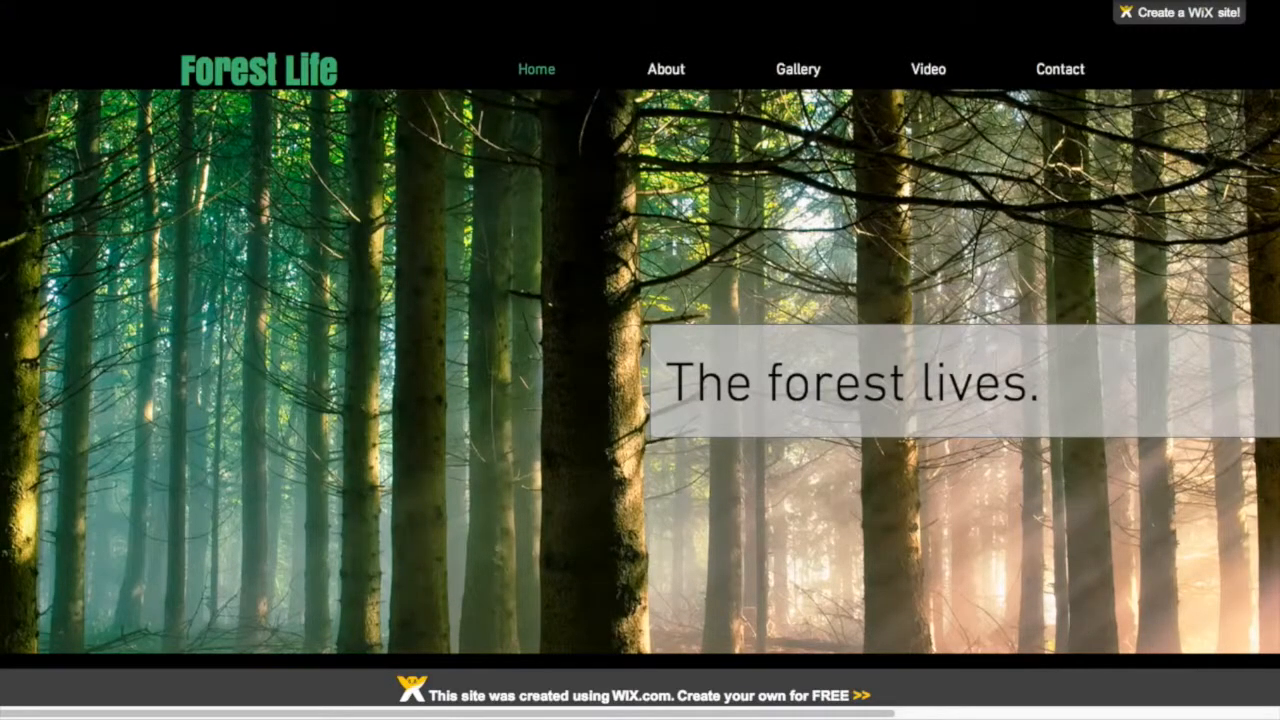
# Reload the published Forest Life site and test the anchor links of both buttons
pyautogui.press('super+r')
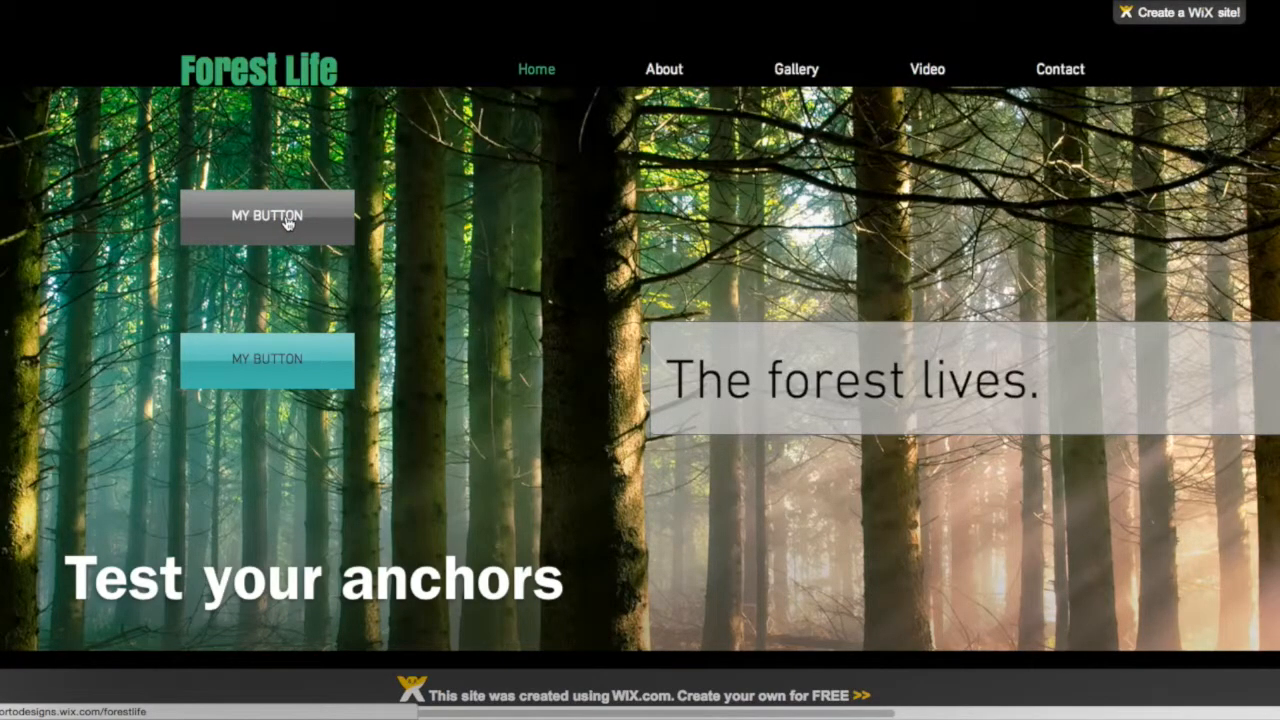
pyautogui.click(285, 220)
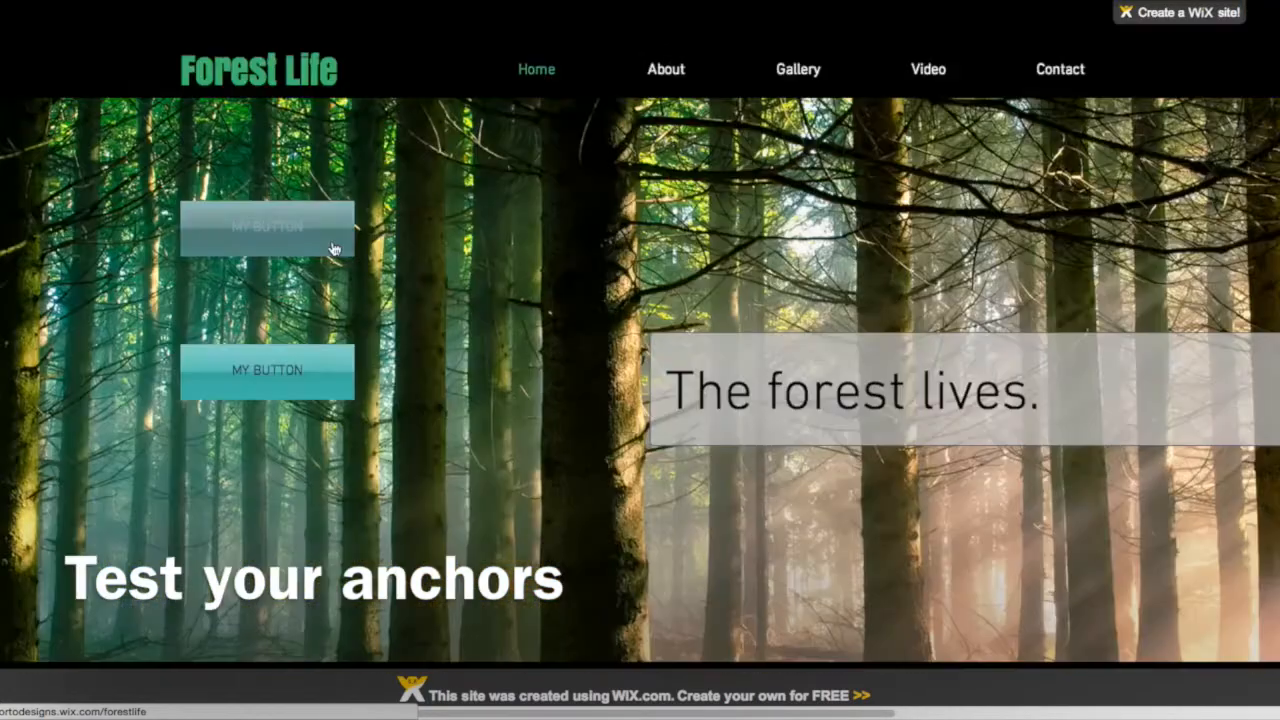
pyautogui.click(316, 371)
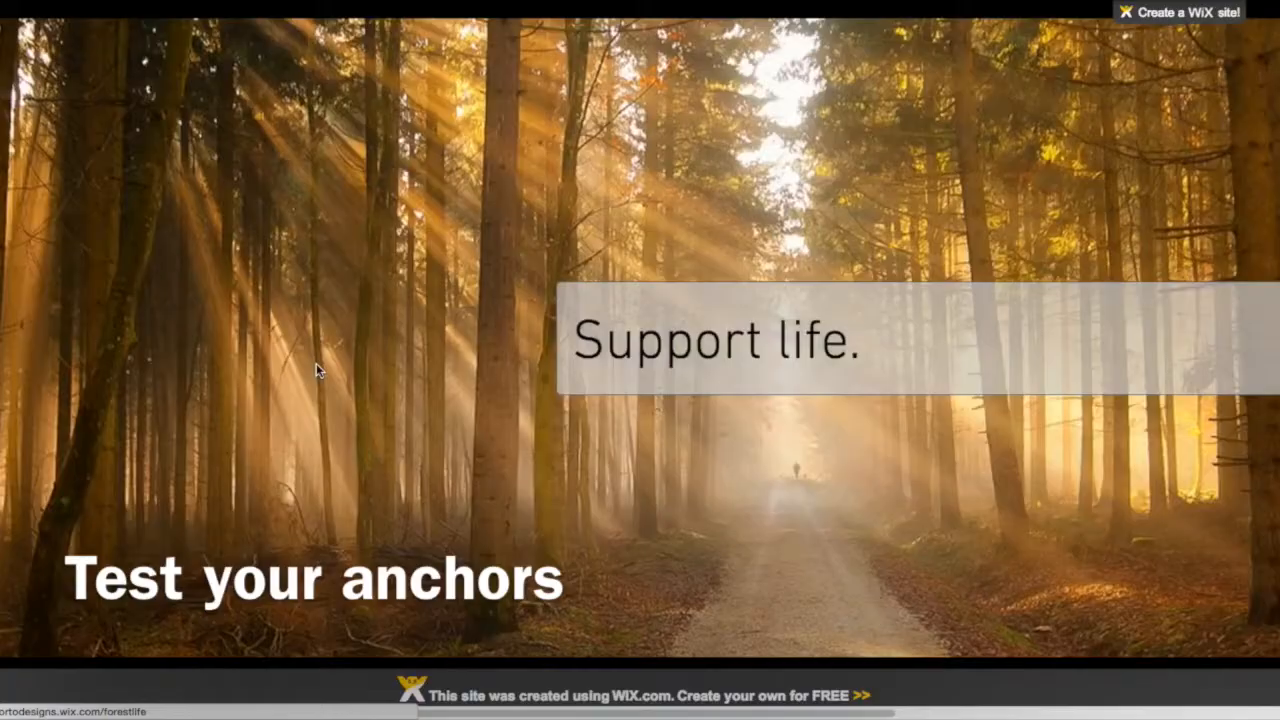
pyautogui.scroll(15, 317, 364)
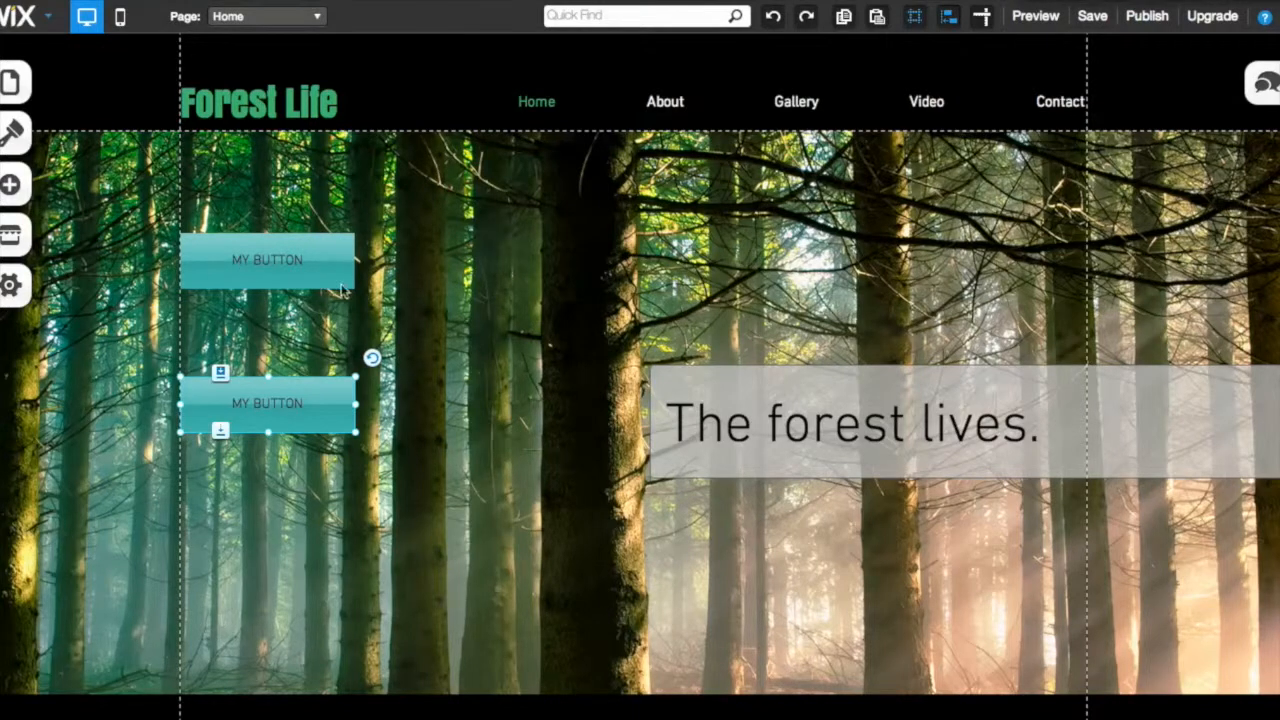
# Set the upper button's text to "Life" in its settings
pyautogui.rightClick(341, 288)
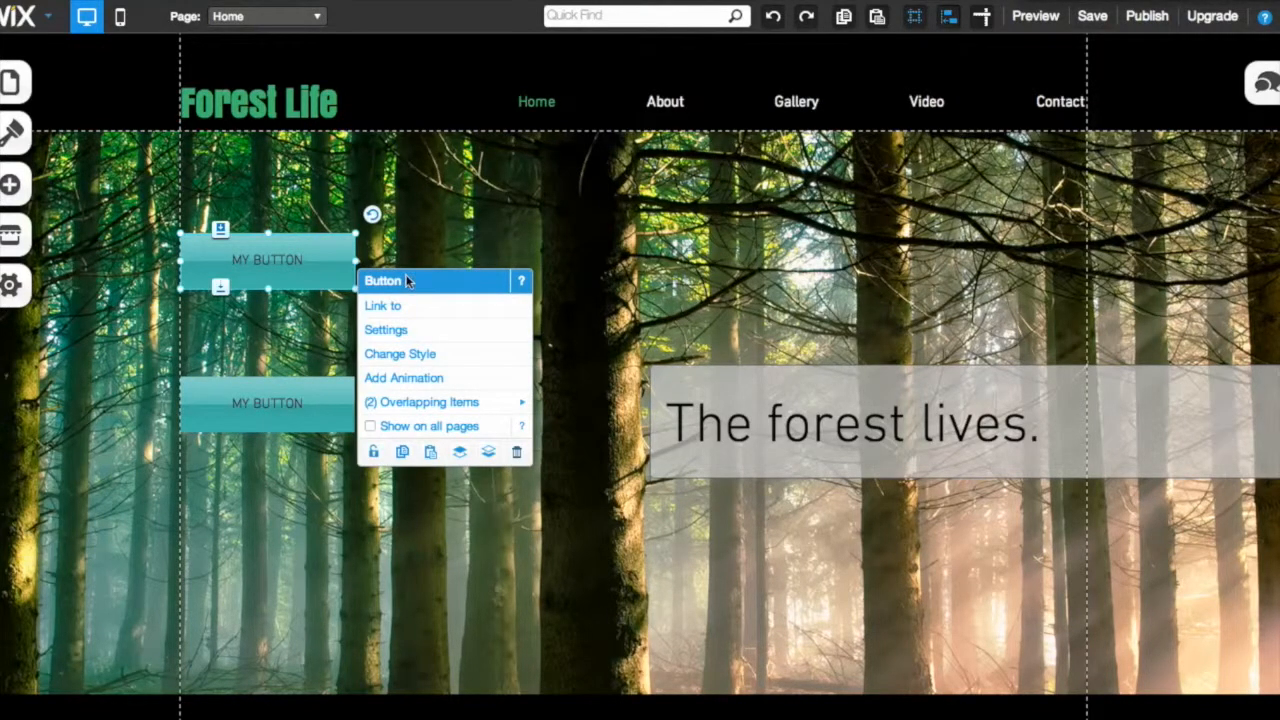
pyautogui.click(405, 331)
pyautogui.moveTo(305, 117); pyautogui.dragTo(731, 155)
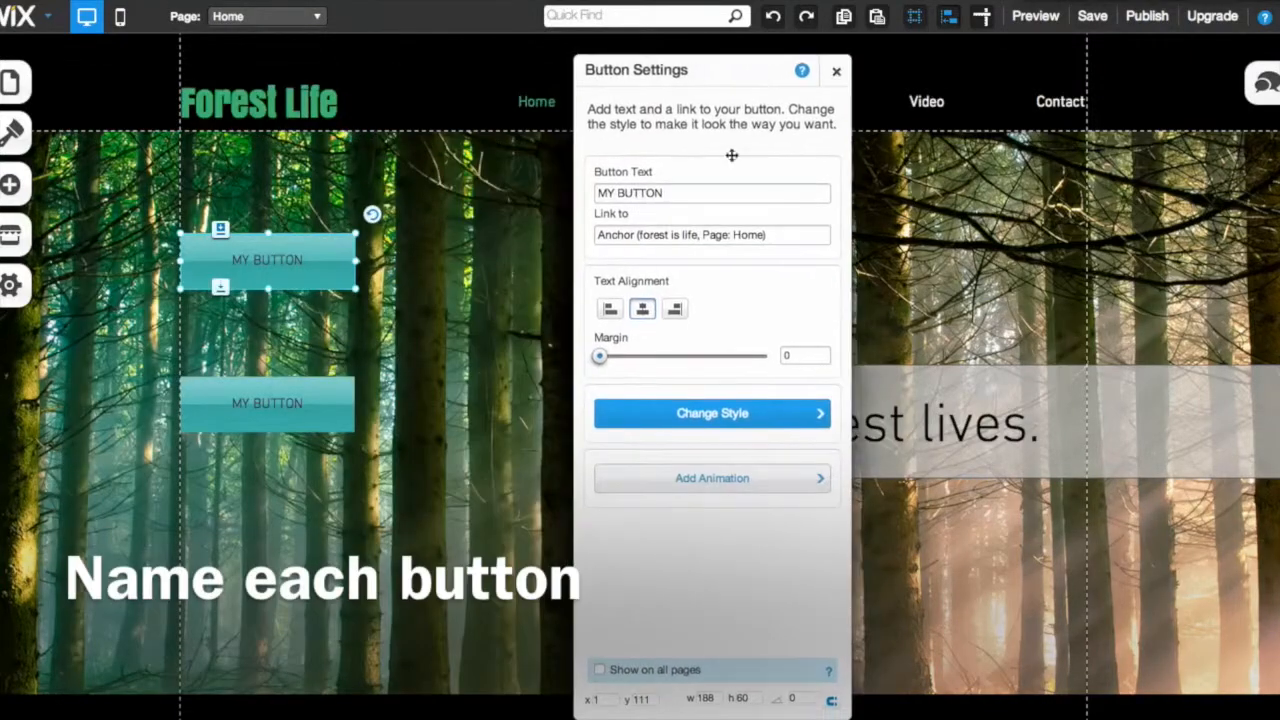
pyautogui.click(680, 195)
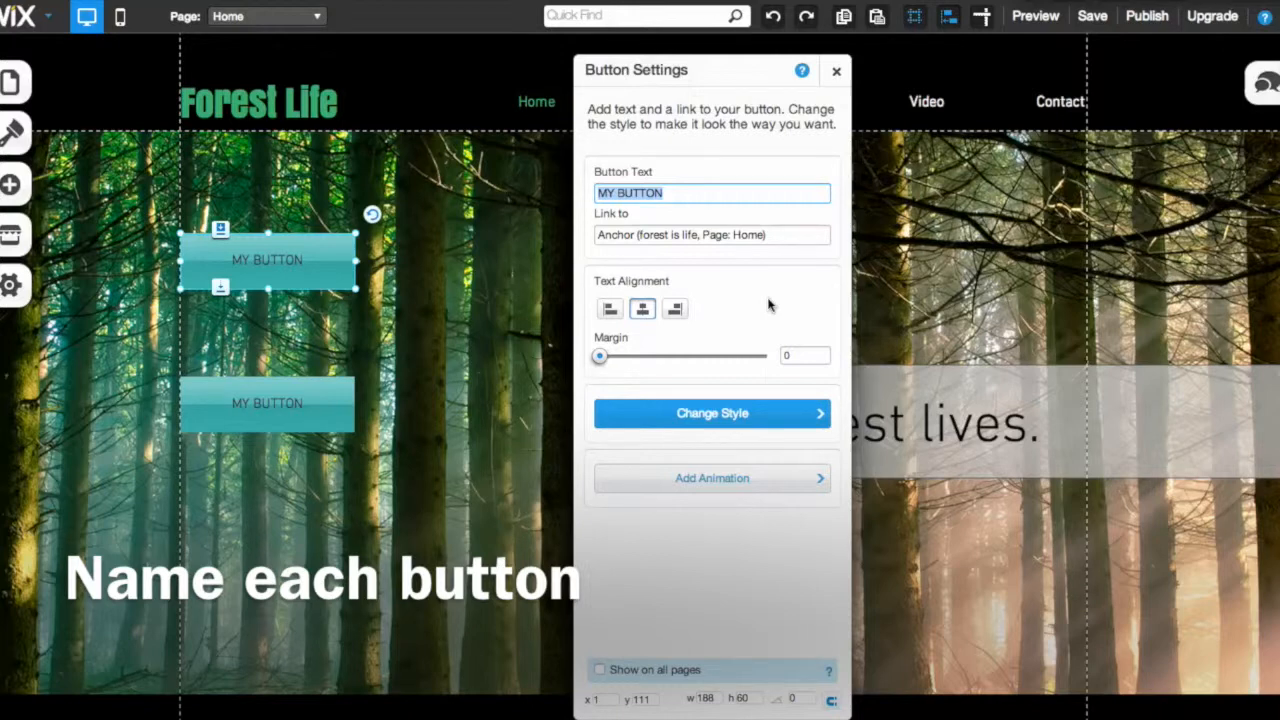
pyautogui.write('Life')
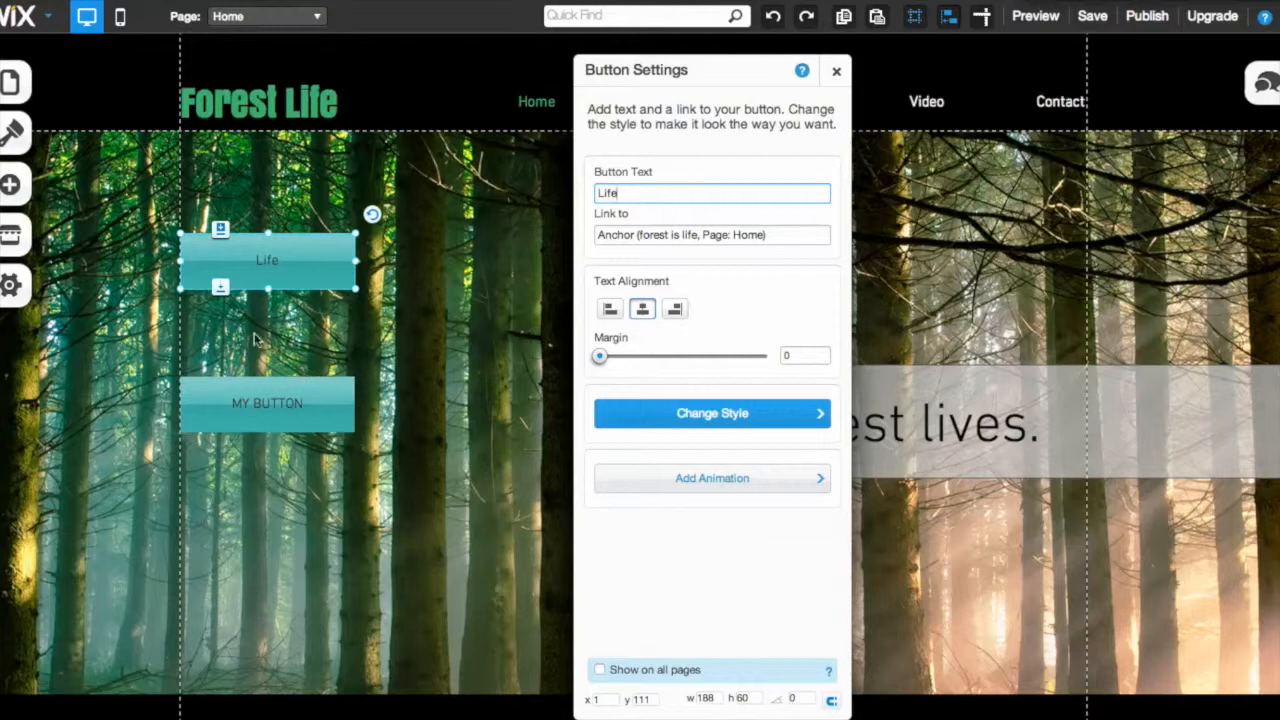
# Set the lower button's text to "Support" and close the button settings
pyautogui.click(266, 403)
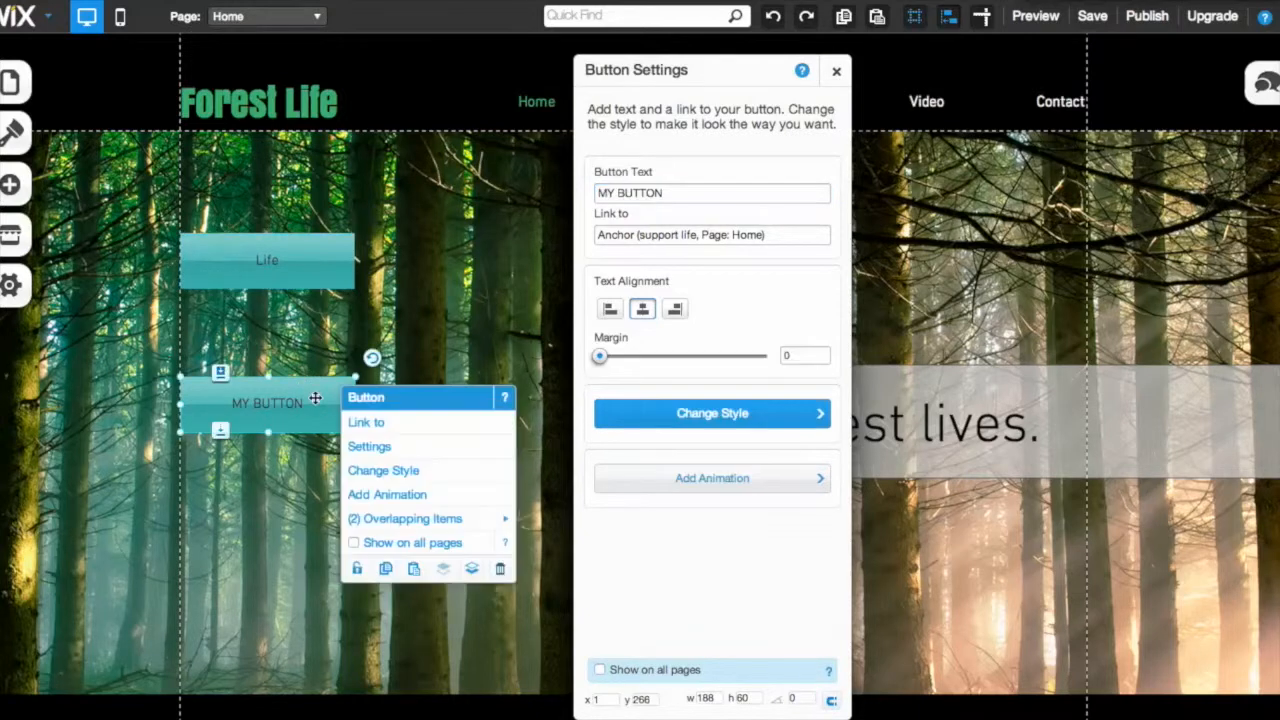
pyautogui.doubleClick(671, 192)
pyautogui.write('Support')
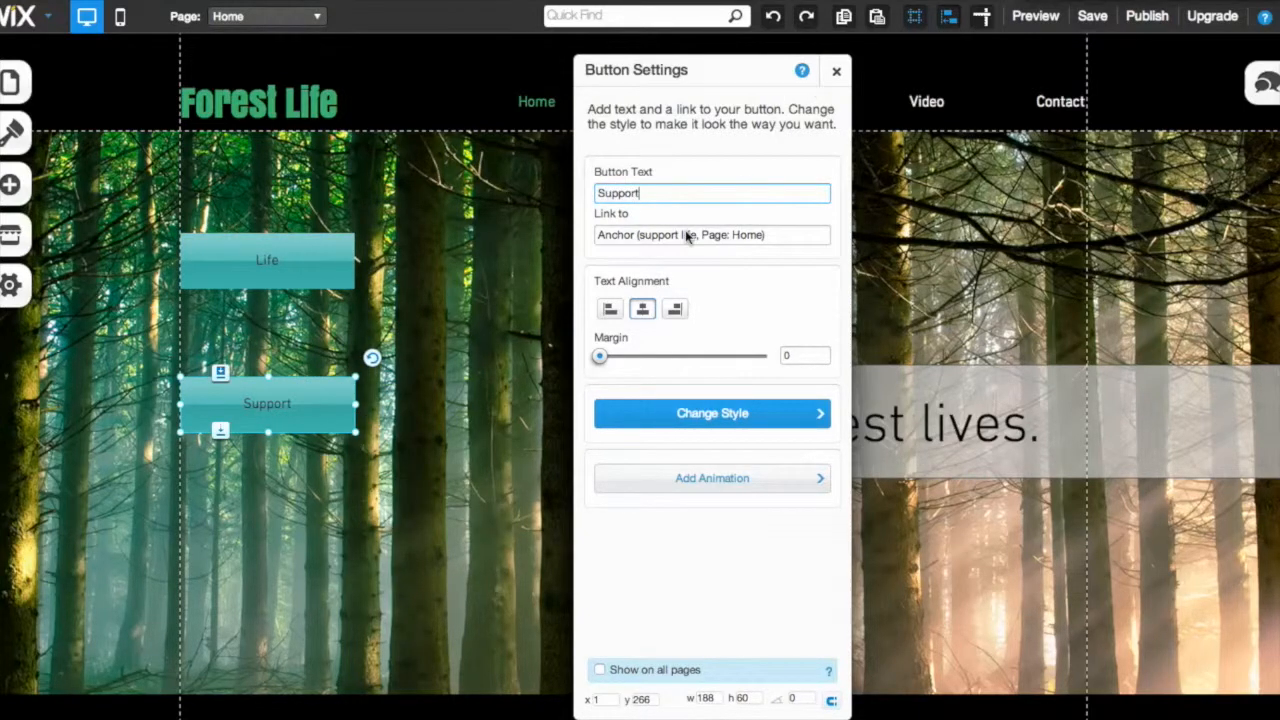
pyautogui.click(836, 71)
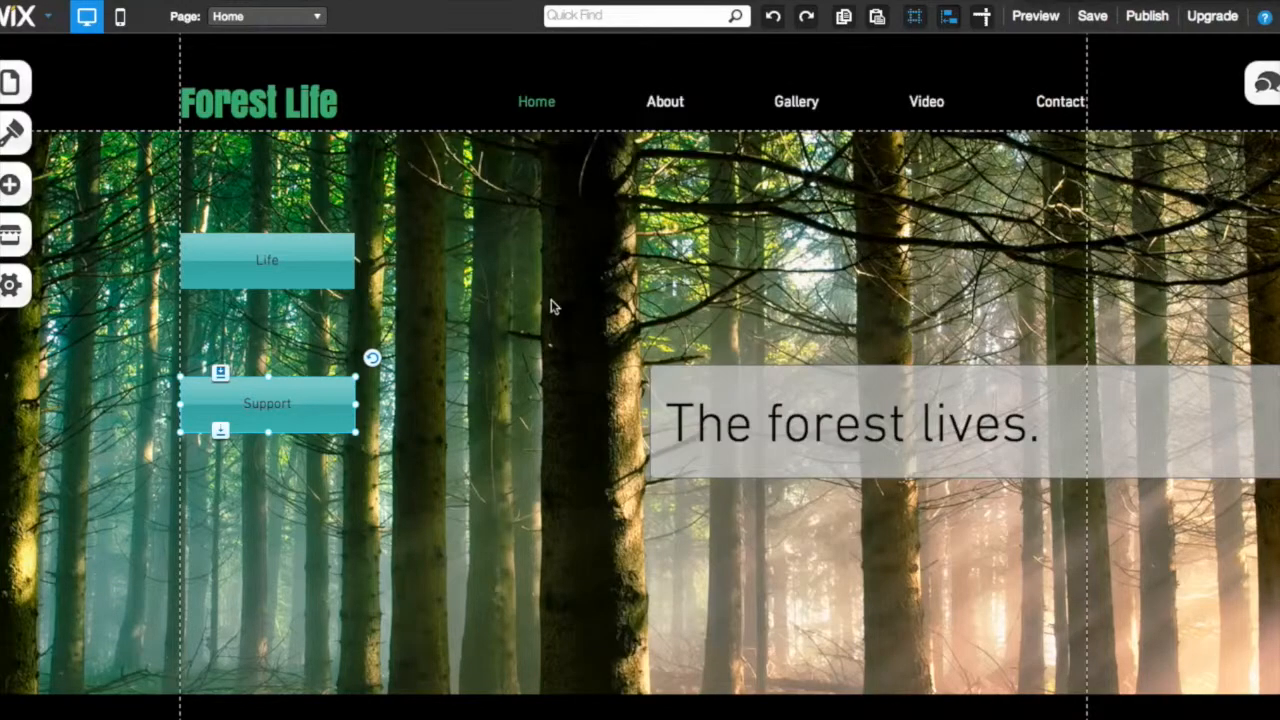
pyautogui.click(483, 313)
pyautogui.click(483, 313)
pyautogui.scroll(-2, 480, 292)
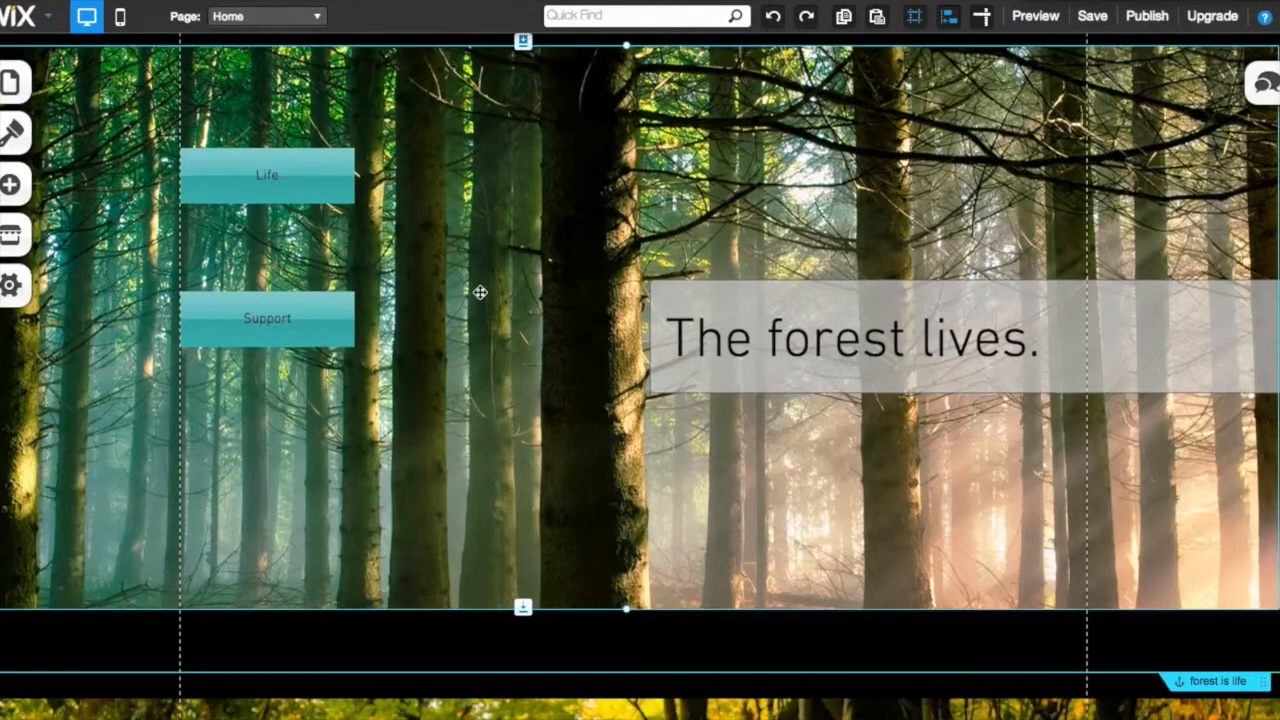
pyautogui.scroll(2, 481, 289)
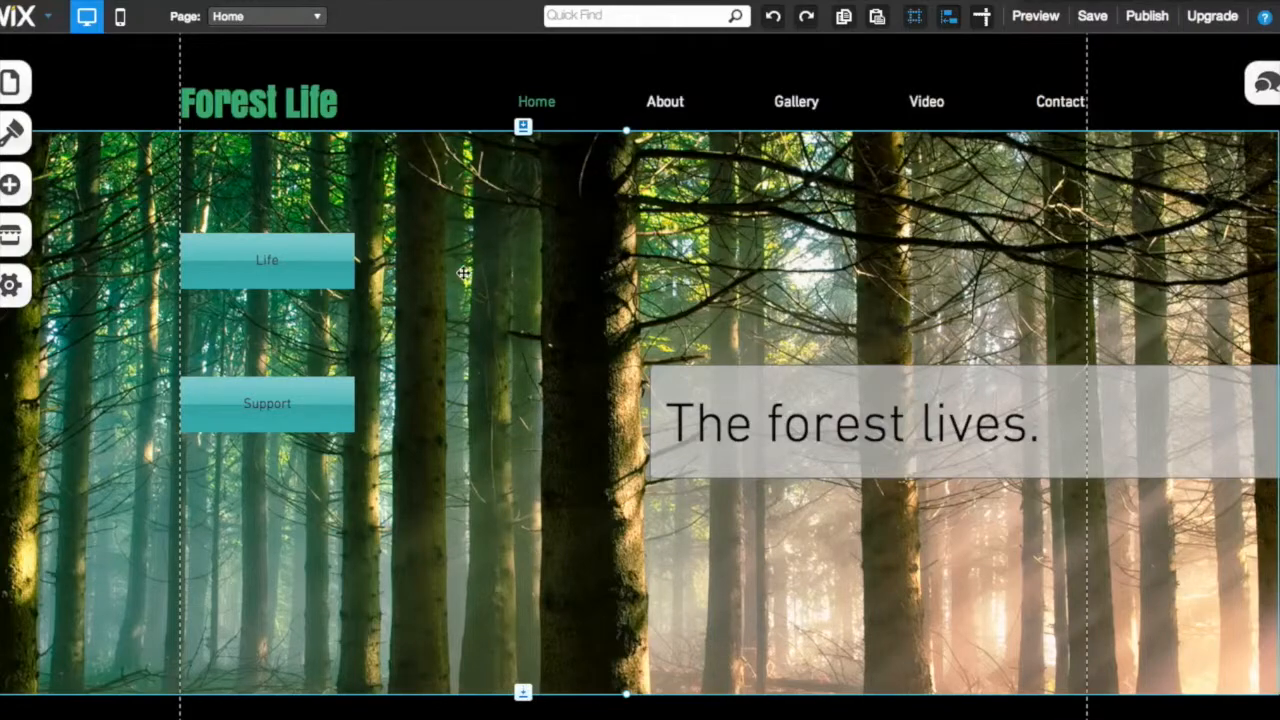
# Add a new button to the Home page and place it in the lower-right corner of the "The forest is life." strip
pyautogui.scroll(-12, 469, 268)
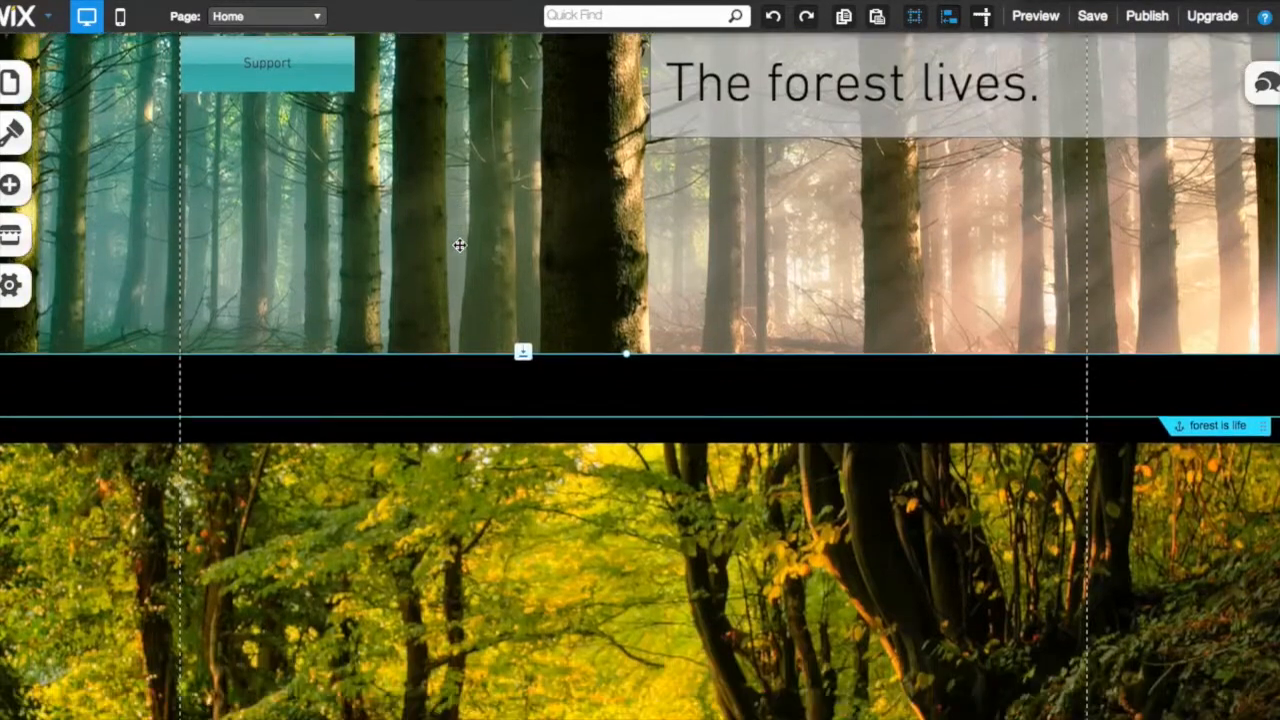
pyautogui.scroll(-2, 460, 242)
pyautogui.scroll(2, 462, 241)
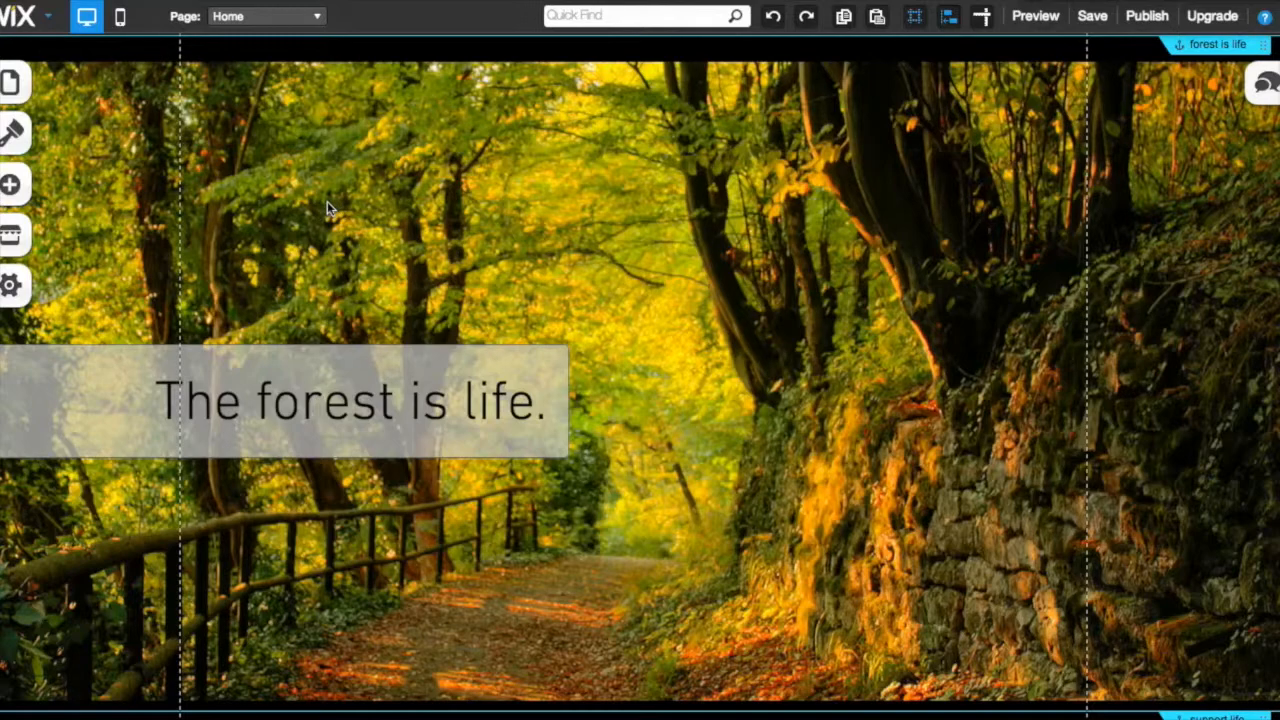
pyautogui.scroll(-1, 327, 206)
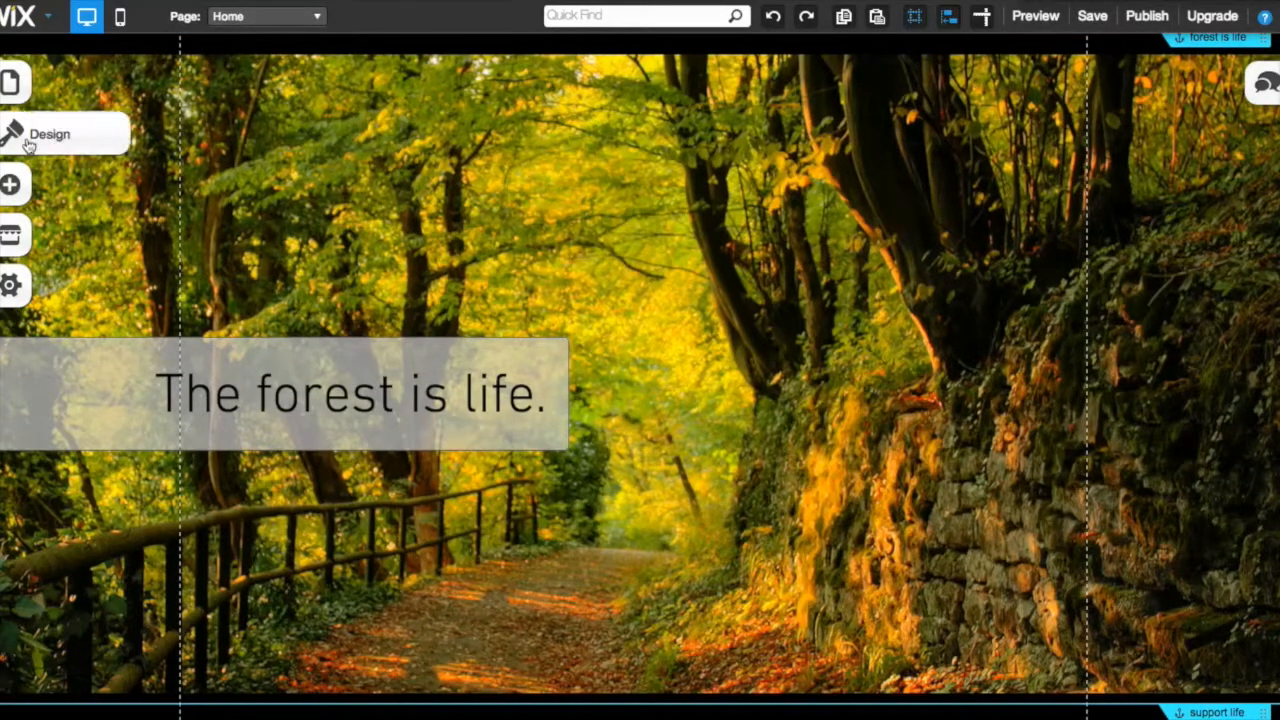
pyautogui.click(11, 188)
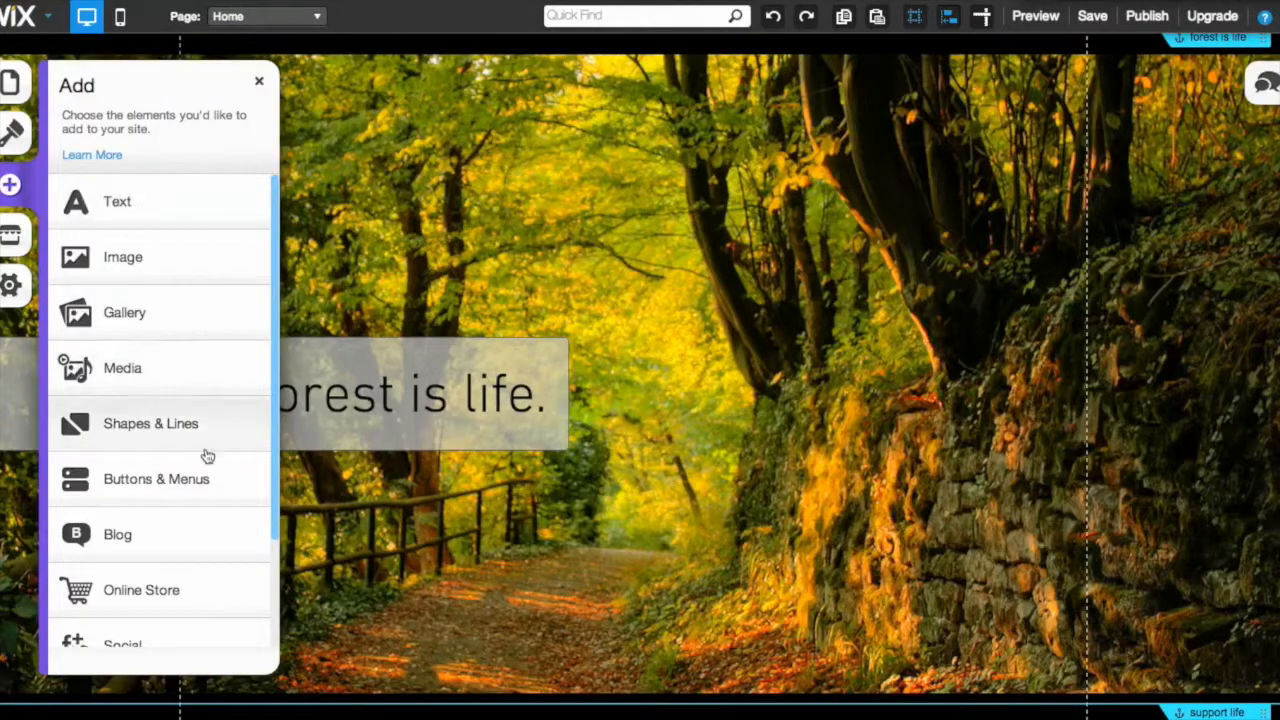
pyautogui.click(192, 482)
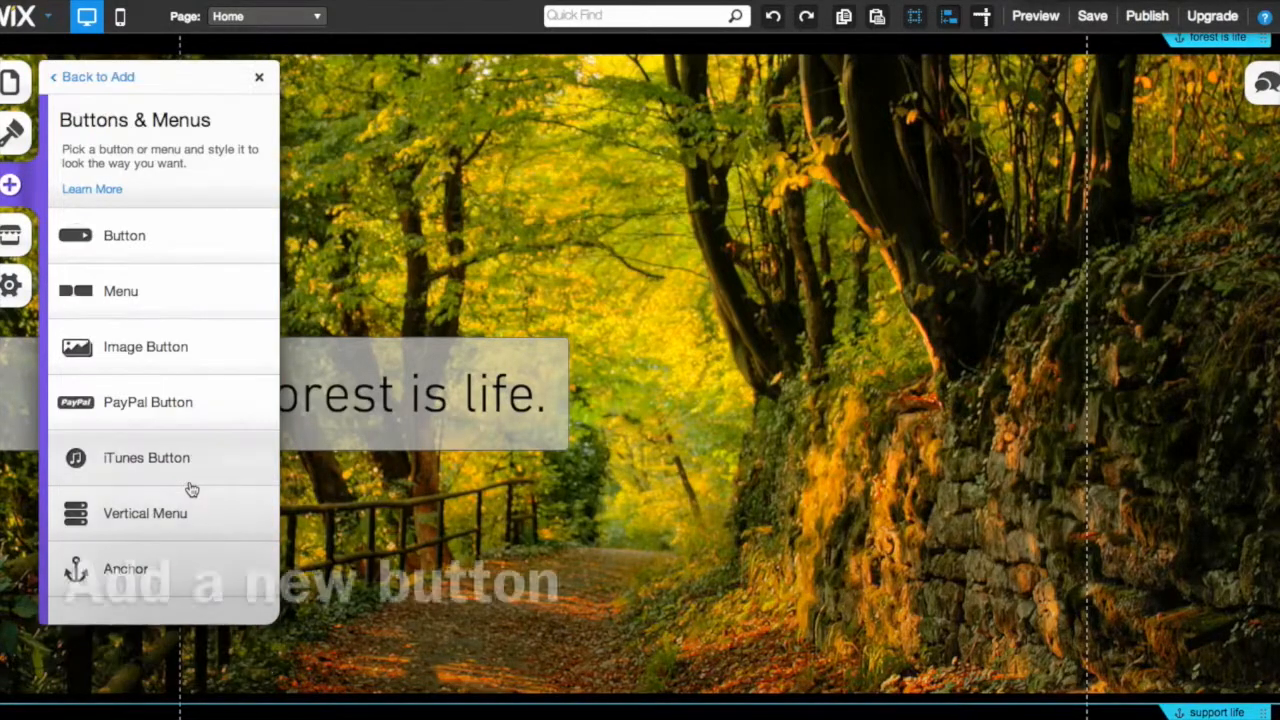
pyautogui.click(156, 240)
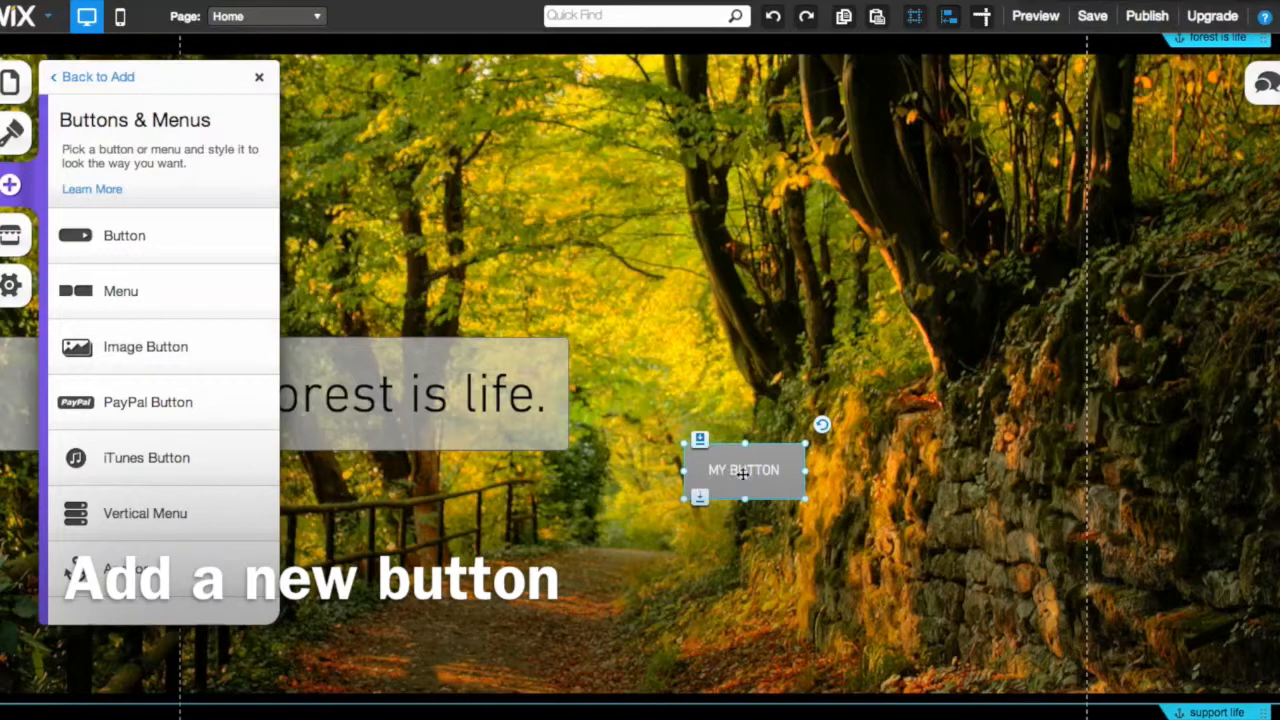
pyautogui.moveTo(764, 459); pyautogui.dragTo(1028, 638)
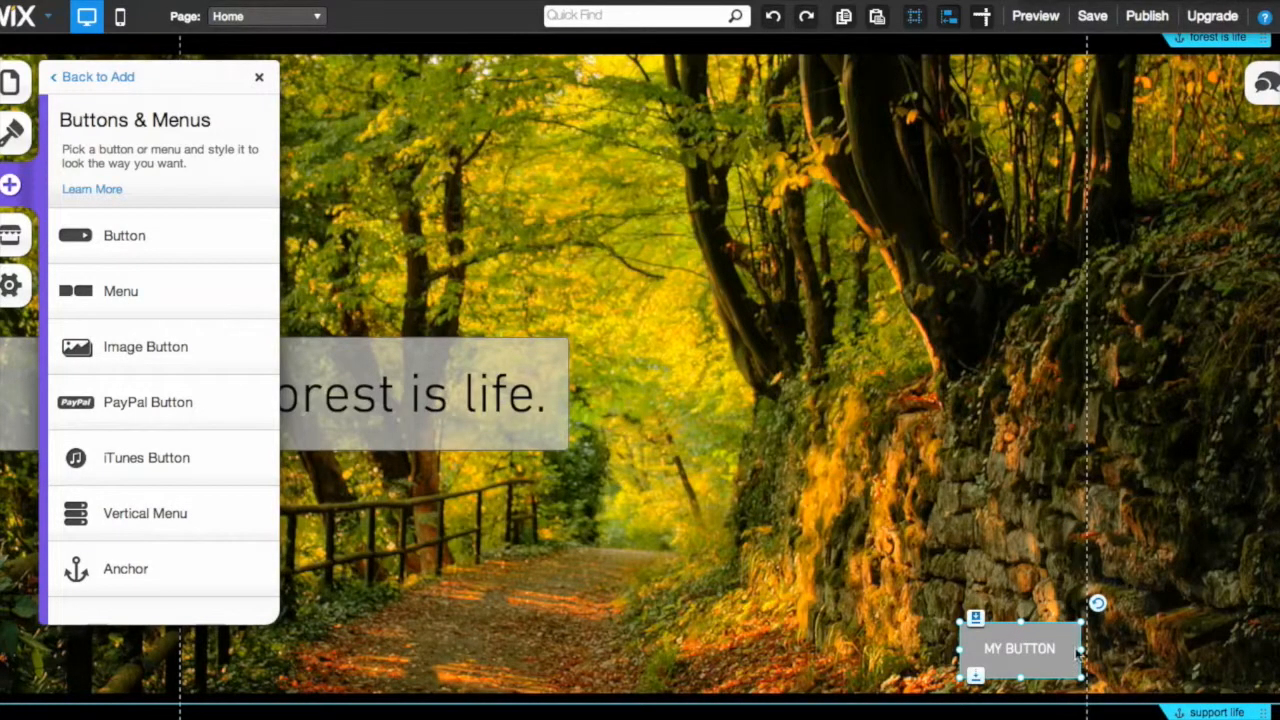
# Set the new button's text to "TOP" and close its settings
pyautogui.click(1040, 643)
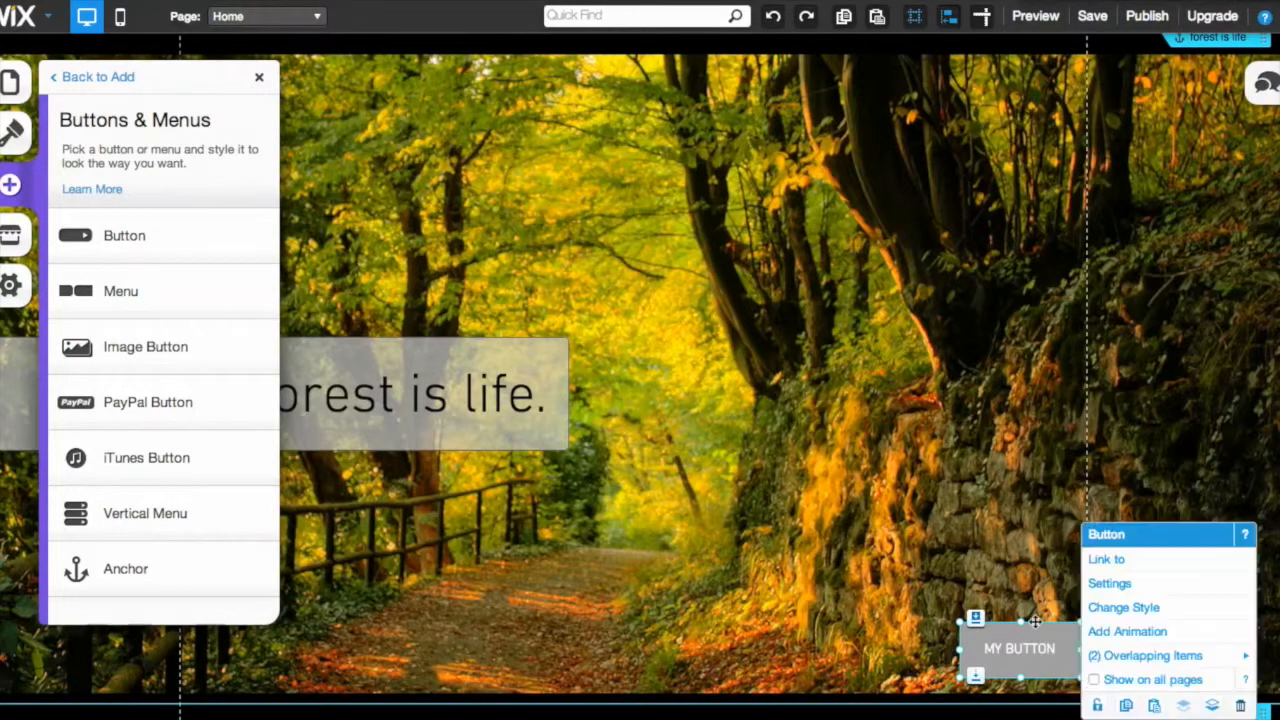
pyautogui.click(1129, 585)
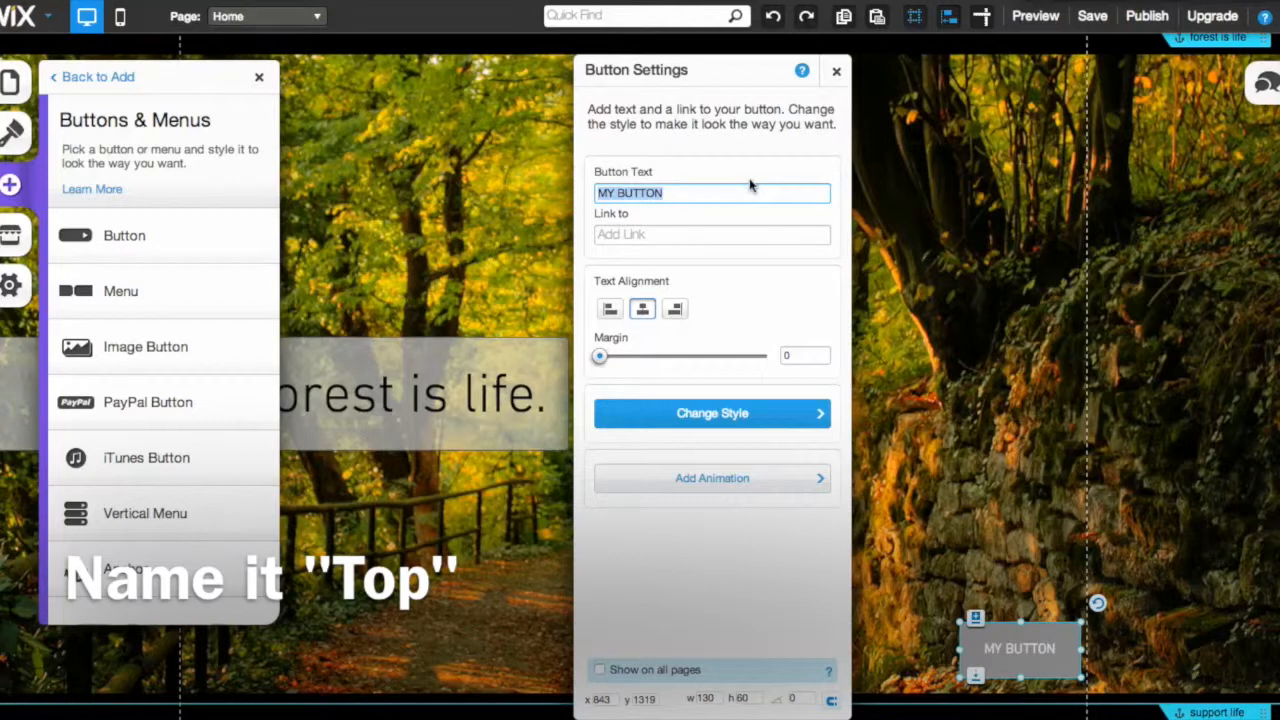
pyautogui.write('top')
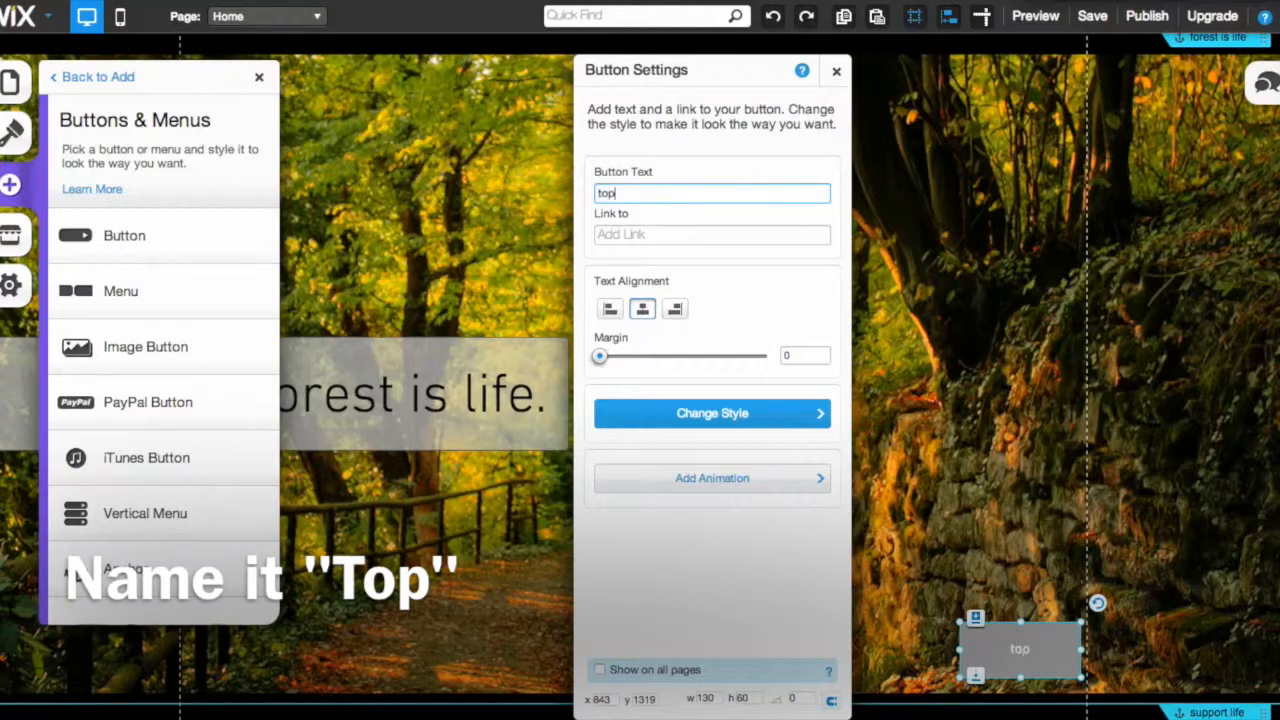
pyautogui.press('BackSpace')
pyautogui.press('BackSpace')
pyautogui.write('TOP')
pyautogui.click(726, 284)
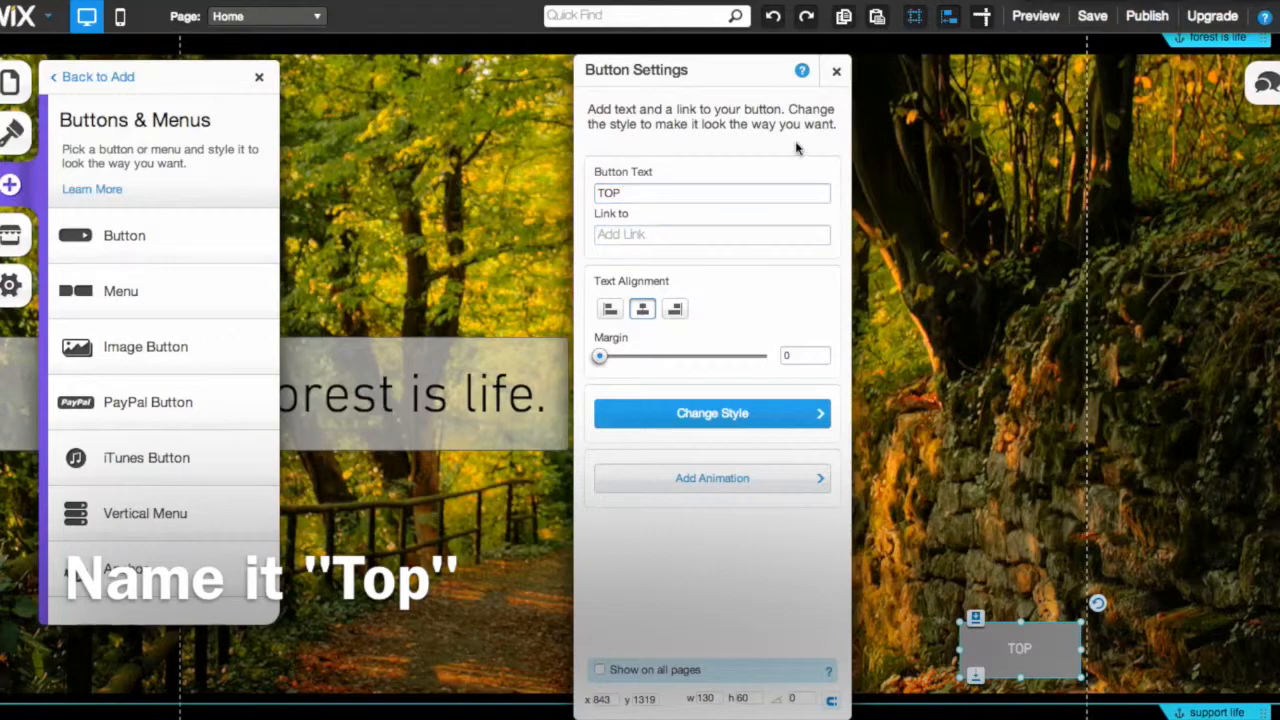
pyautogui.click(837, 76)
# Resize the TOP button to make it slightly wider and shorter
pyautogui.moveTo(958, 650)
pyautogui.mouseDown()
pyautogui.moveTo(974, 650)
pyautogui.moveTo(955, 684)
pyautogui.moveTo(958, 653)
pyautogui.mouseUp()
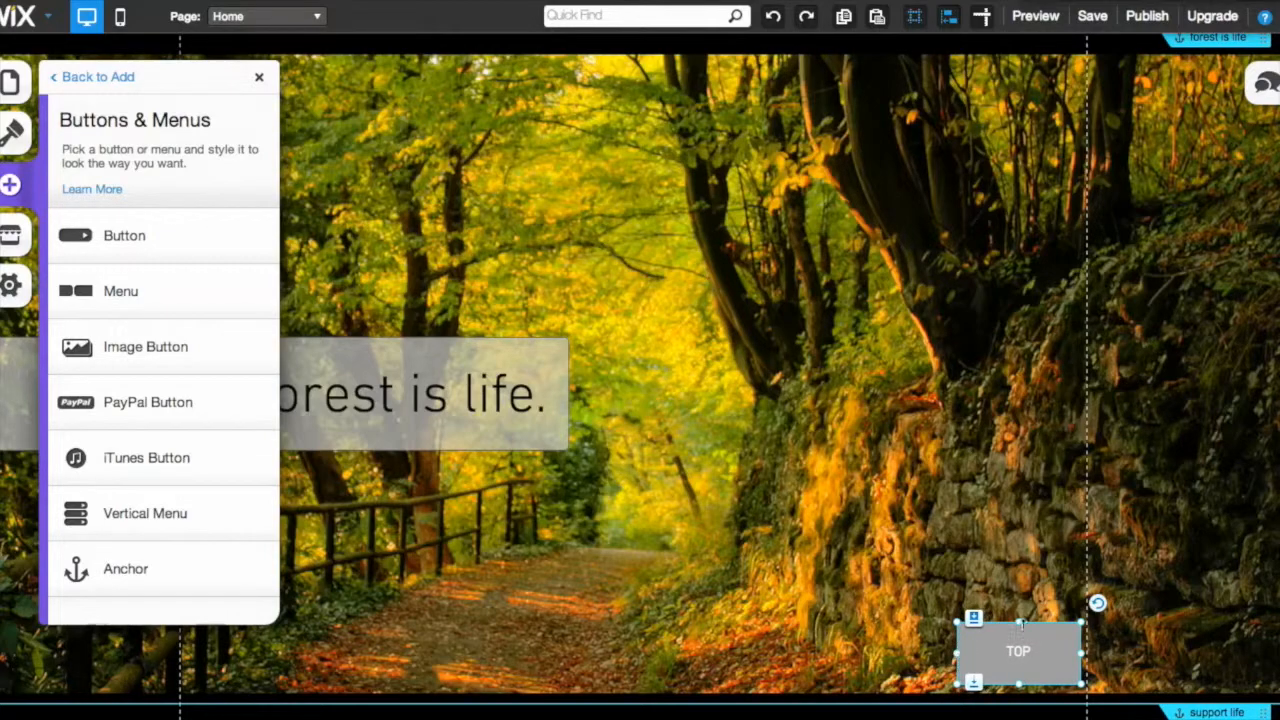
pyautogui.scroll(-2, 1020, 615)
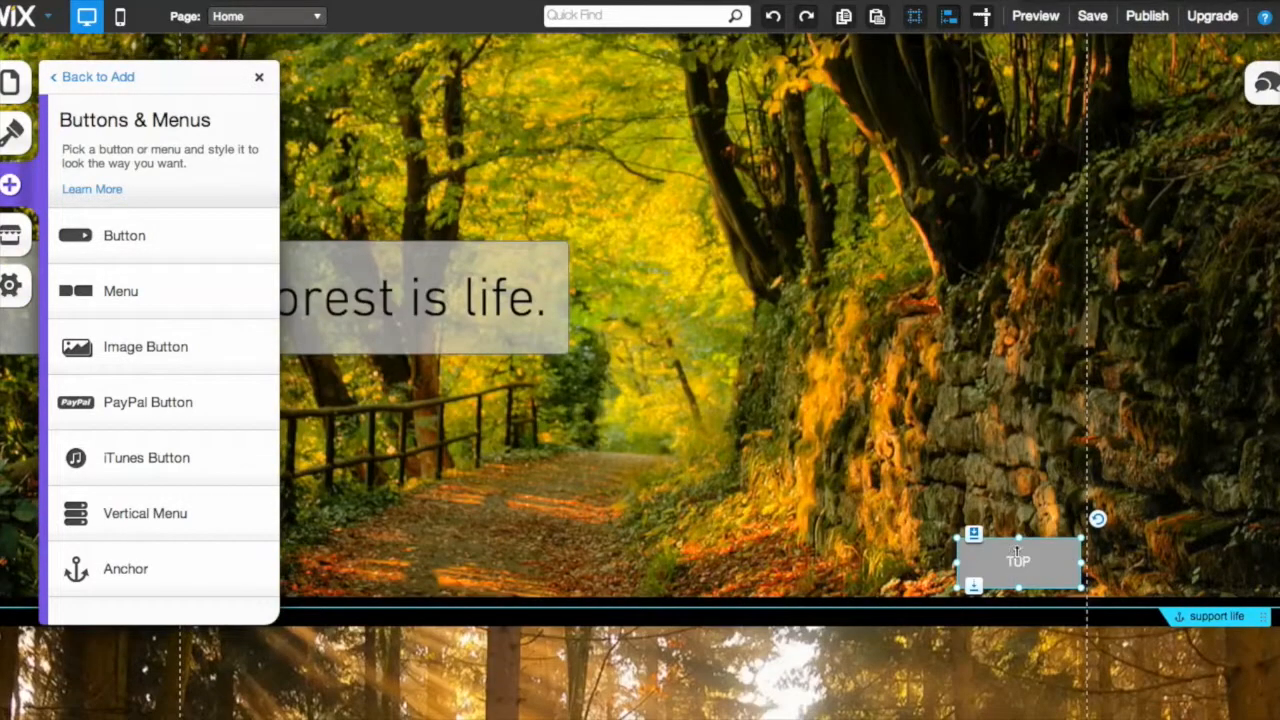
pyautogui.click(1045, 561)
# Add a third anchor to the Home page, dismiss its introduction dialog, and move it to the top of the page above the header menu
pyautogui.scroll(-3, 1030, 536)
pyautogui.scroll(3, 892, 513)
pyautogui.scroll(10, 954, 510)
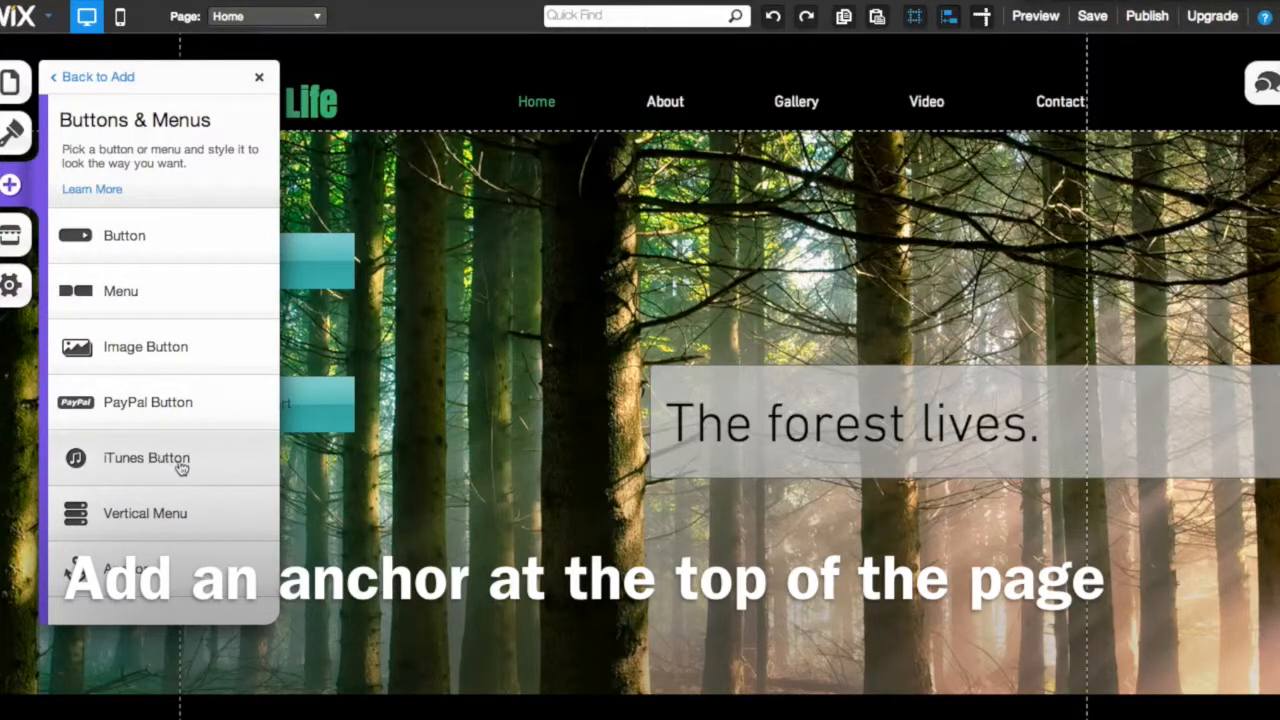
pyautogui.click(12, 186)
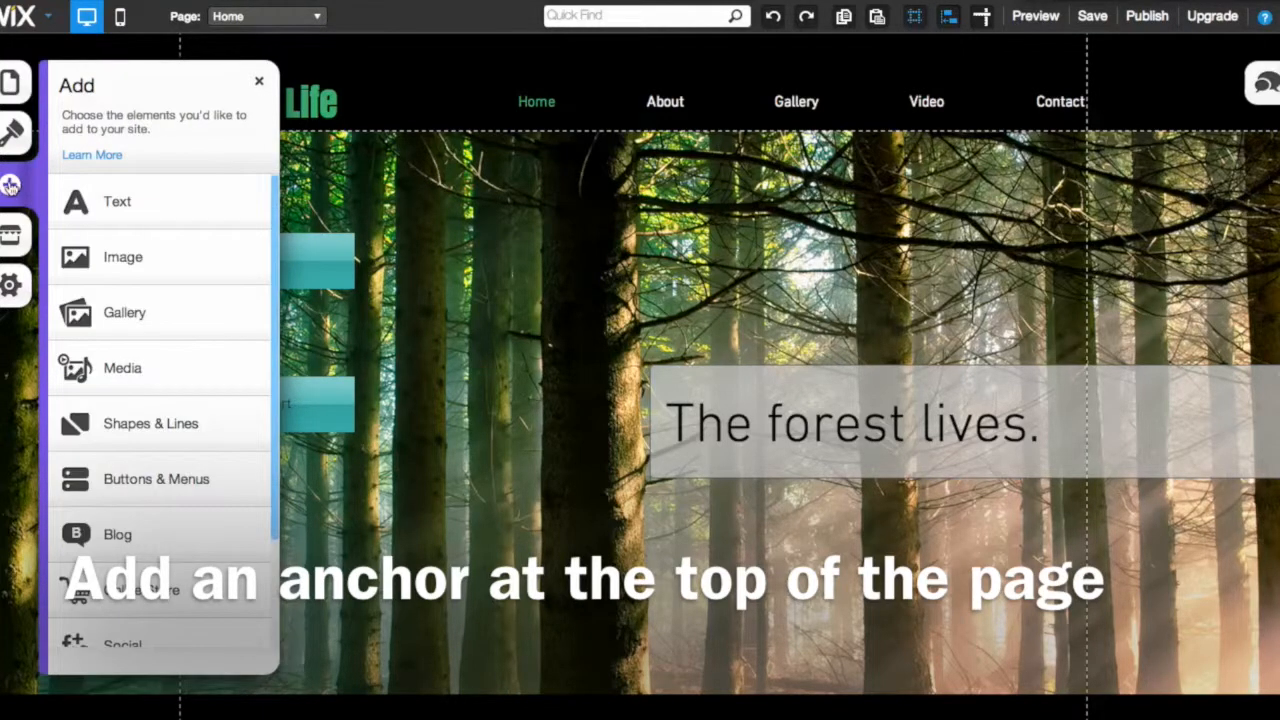
pyautogui.click(175, 481)
pyautogui.moveTo(130, 568); pyautogui.dragTo(300, 512)
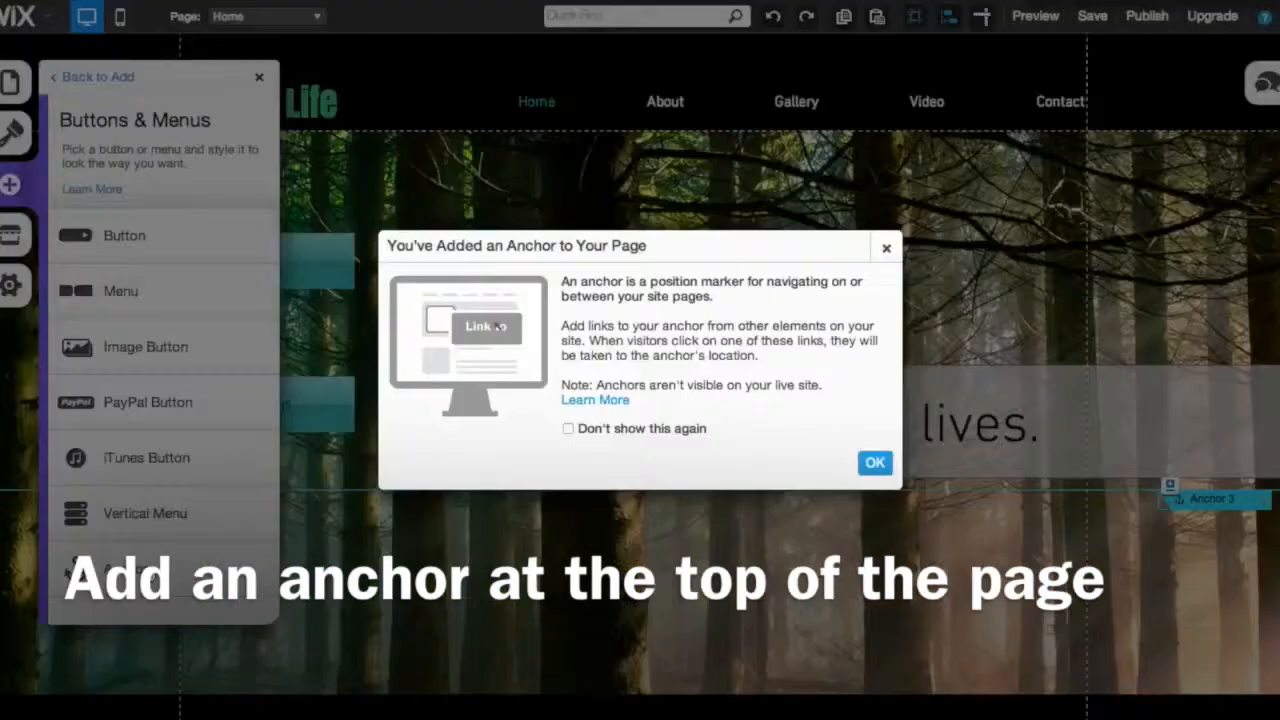
pyautogui.click(876, 462)
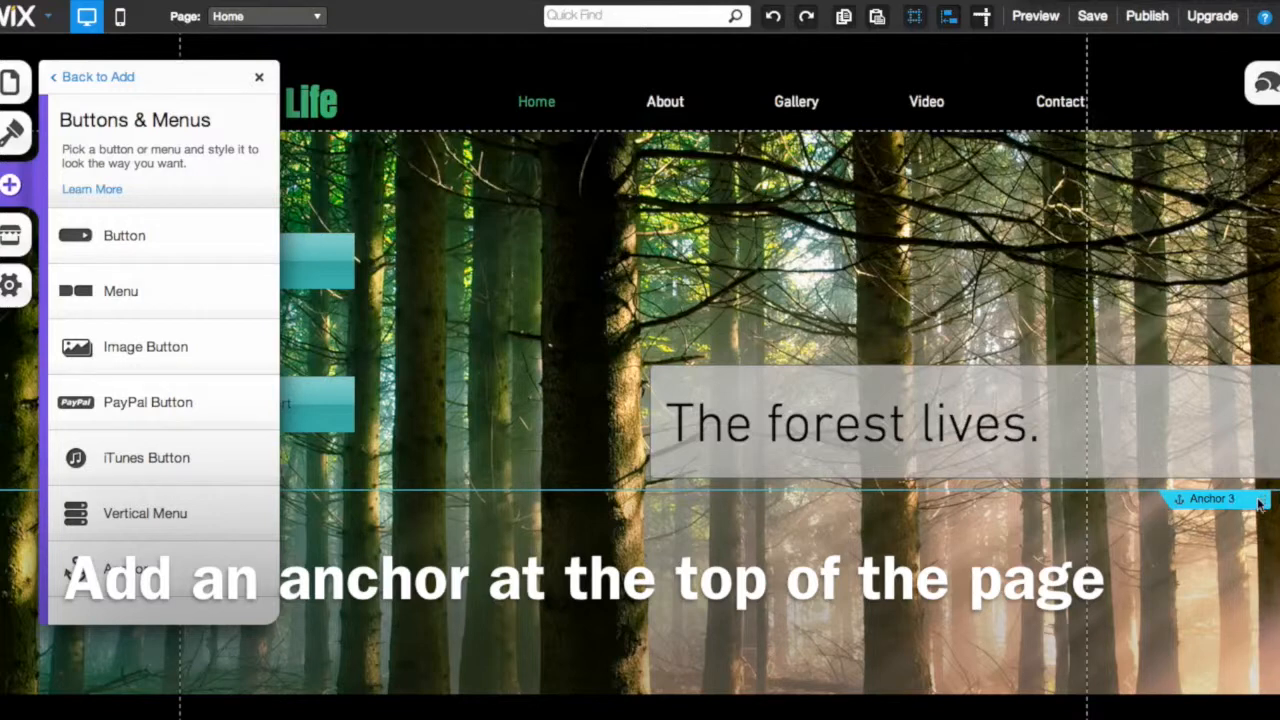
pyautogui.moveTo(1264, 498); pyautogui.dragTo(1215, 40)
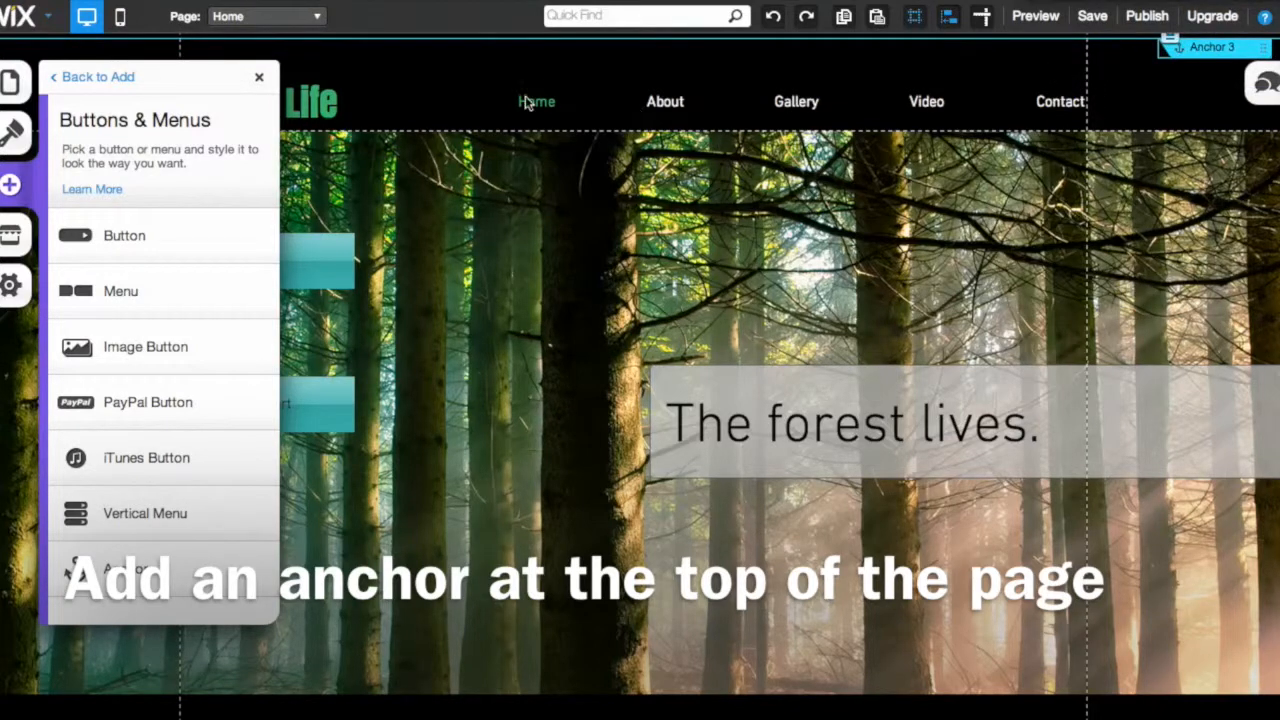
# Name the new anchor "Top" and nudge it up to the very top edge of the page
pyautogui.click(1206, 47)
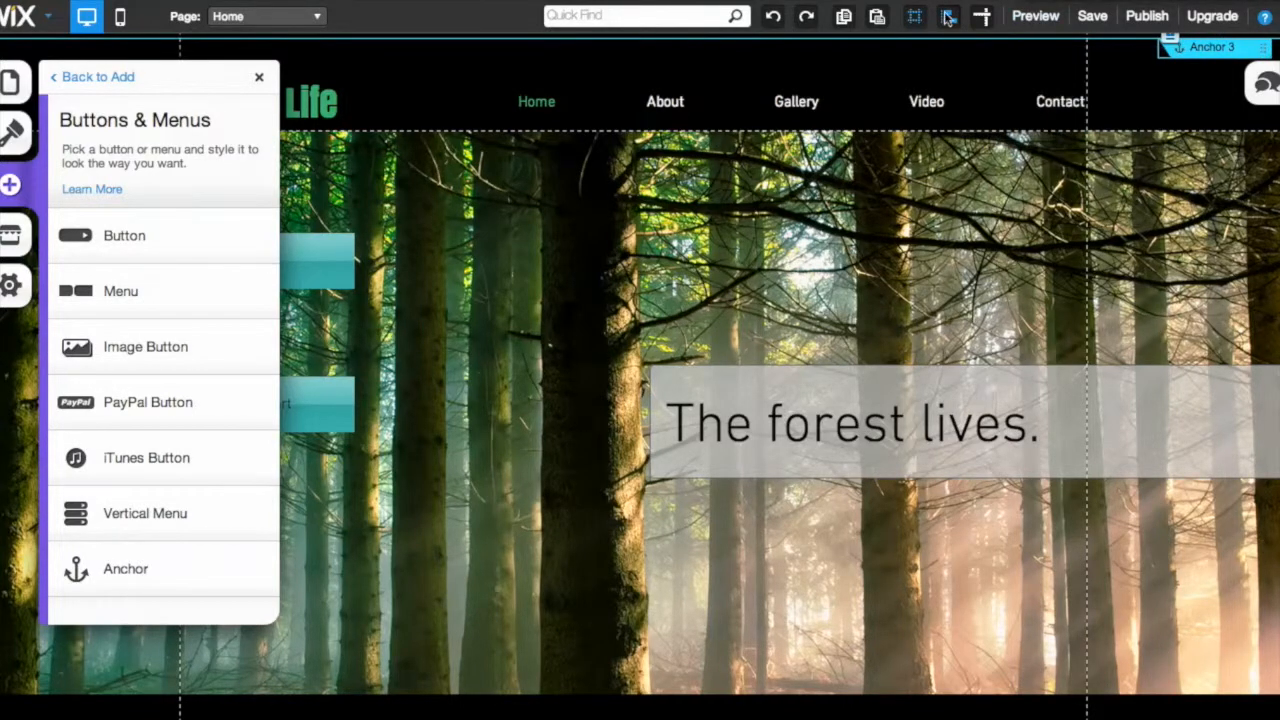
pyautogui.click(1208, 47)
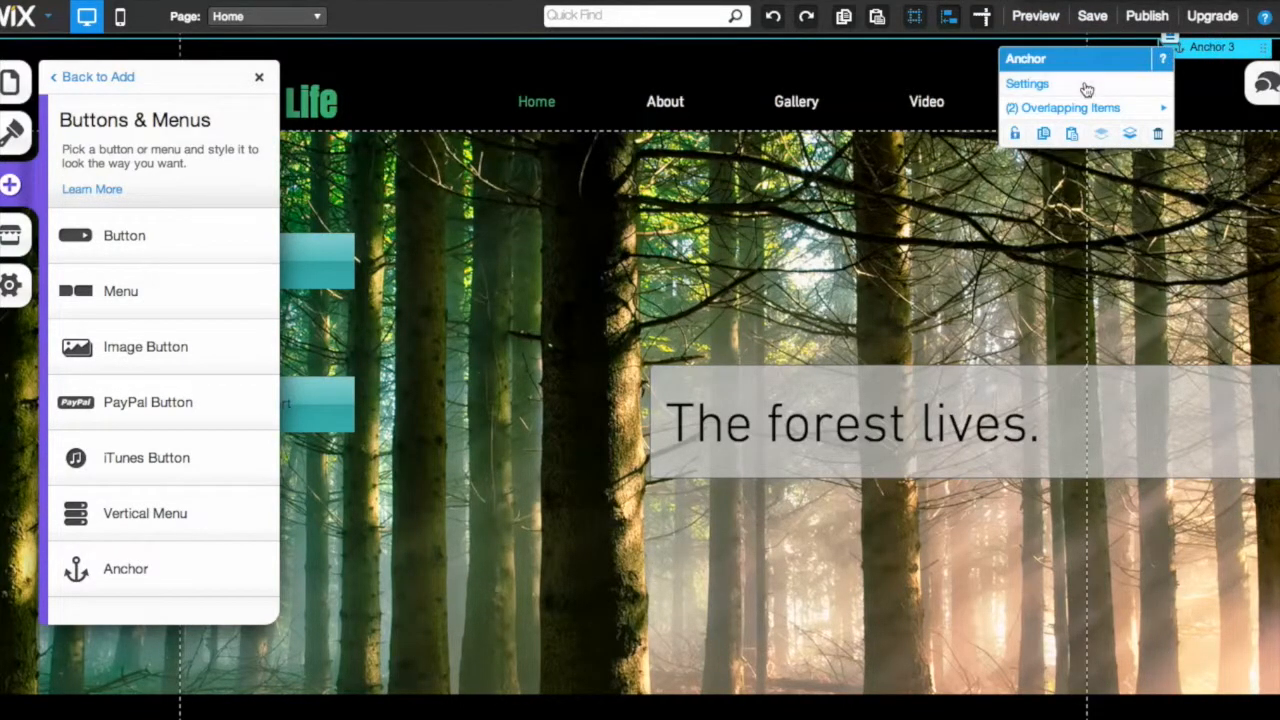
pyautogui.click(1086, 89)
pyautogui.click(694, 207)
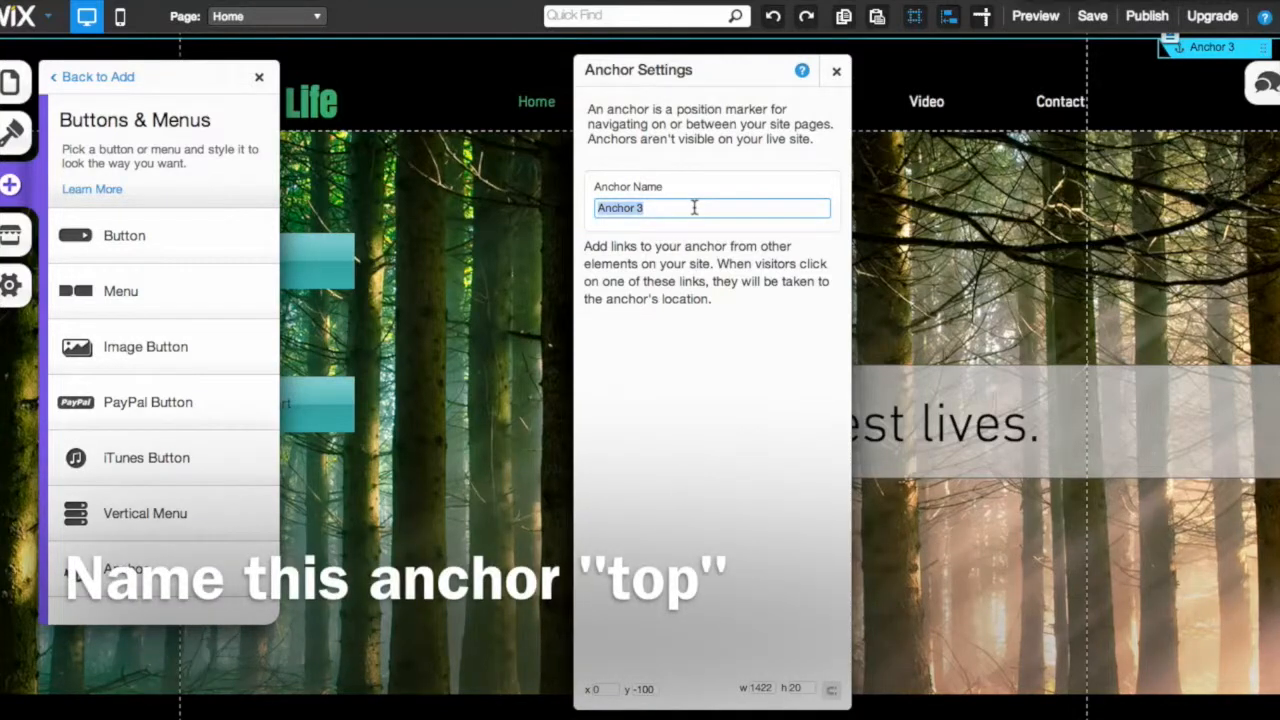
pyautogui.write('TOP')
pyautogui.press('BackSpace')
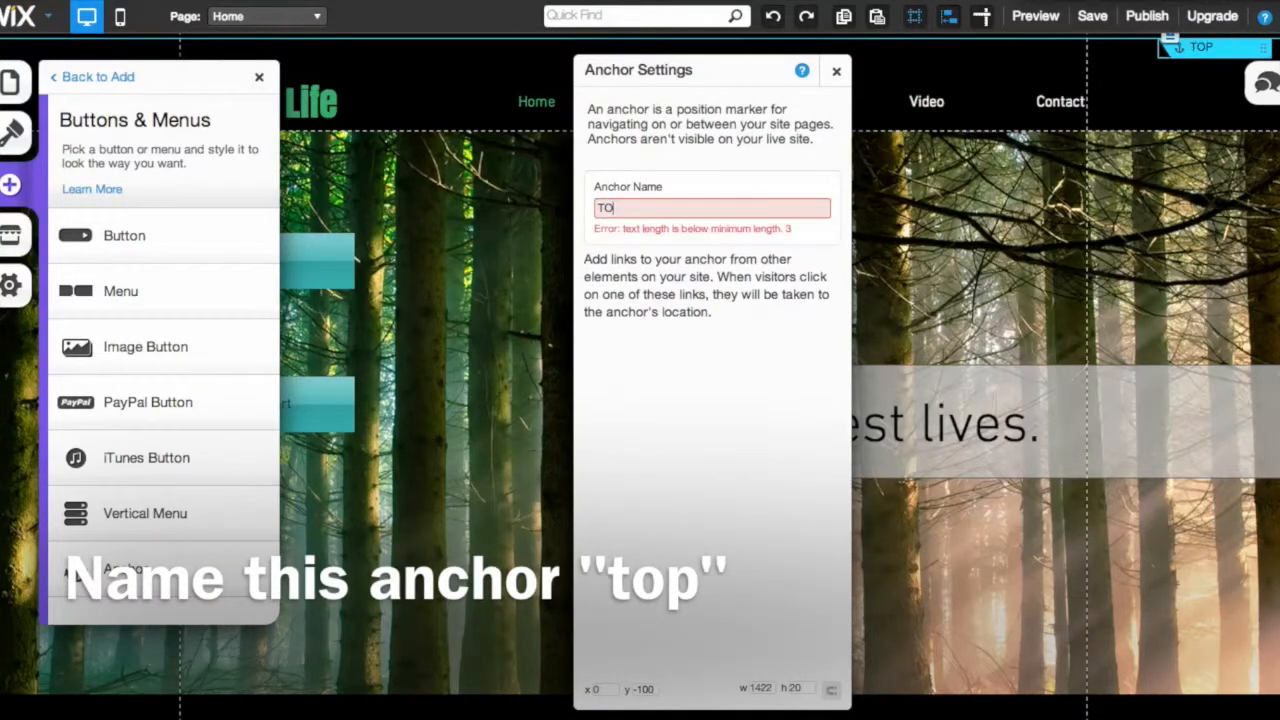
pyautogui.write('op')
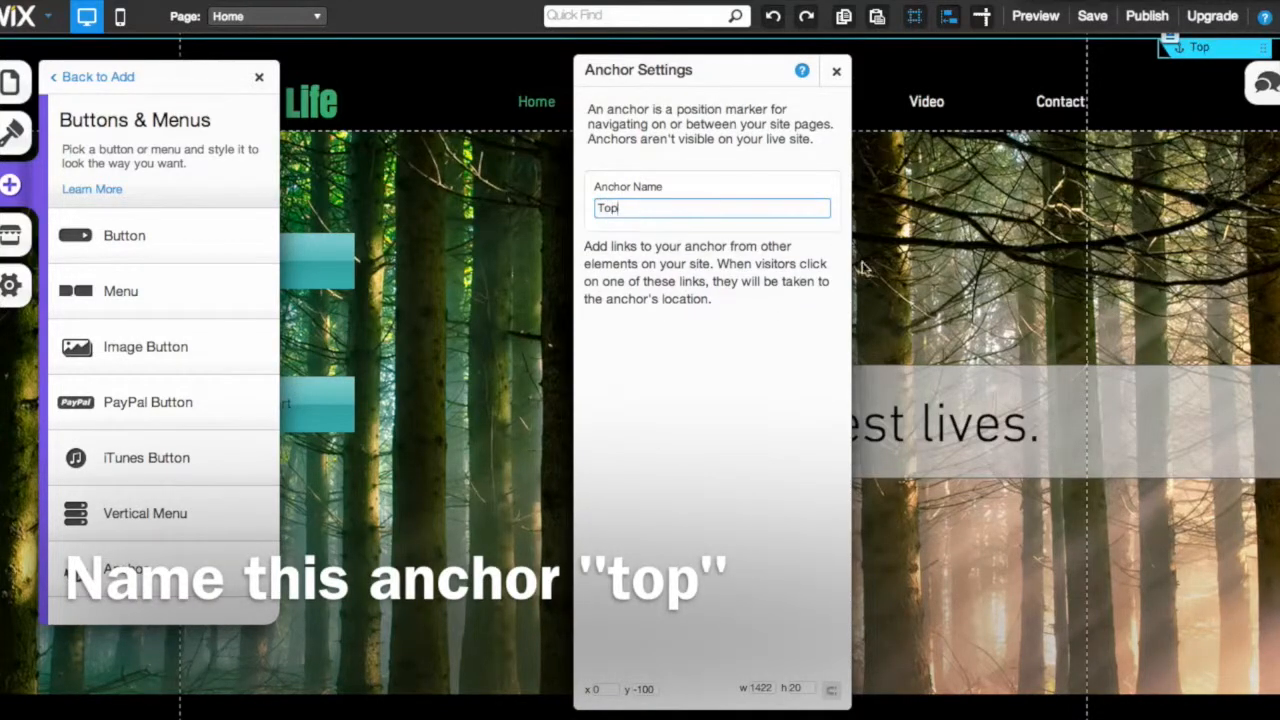
pyautogui.click(836, 71)
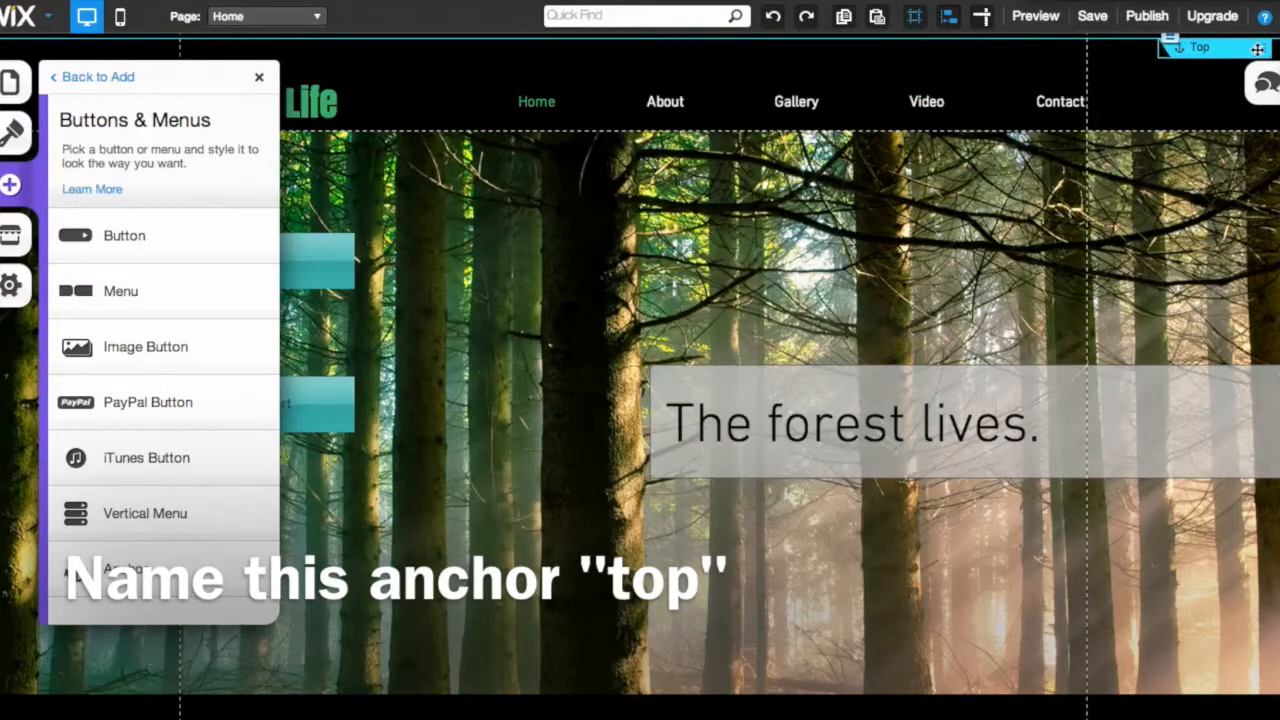
pyautogui.moveTo(1260, 49)
pyautogui.mouseDown()
pyautogui.moveTo(1263, 23)
pyautogui.moveTo(1267, 40)
pyautogui.mouseUp()
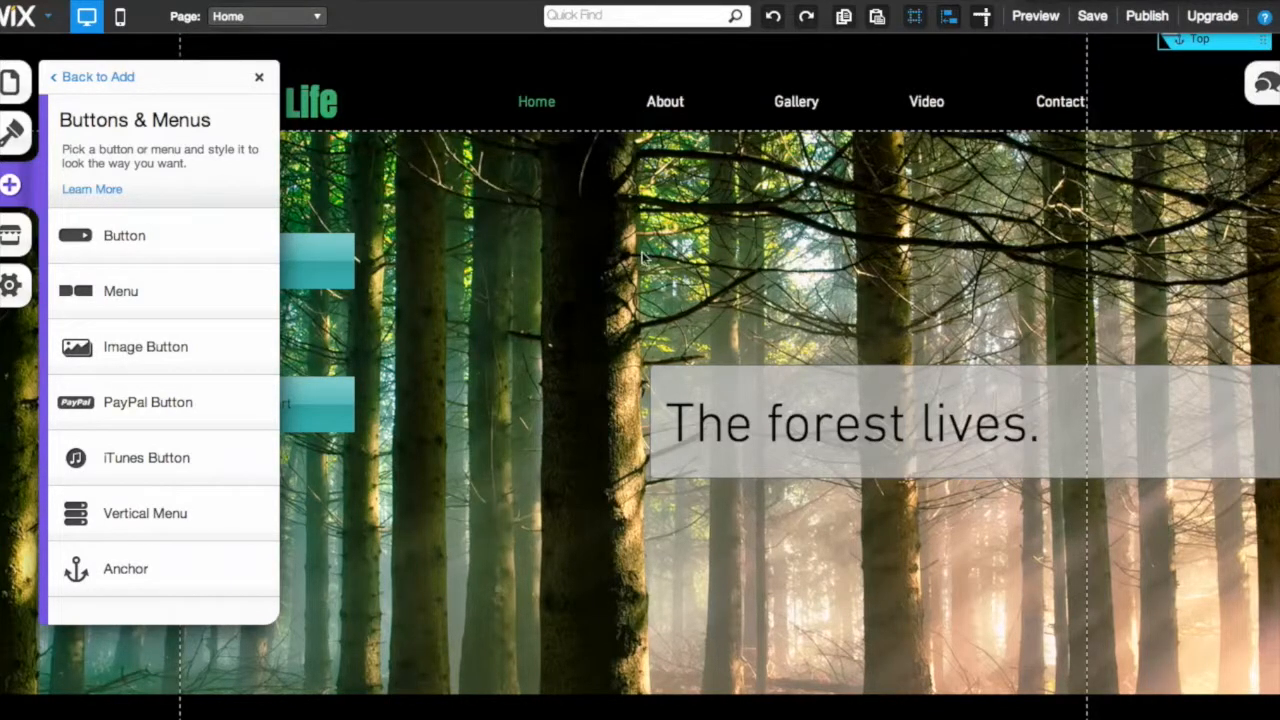
# Link the TOP button on the "The forest is life." strip to the Top anchor on the Home page
pyautogui.click(595, 252)
pyautogui.scroll(-5, 597, 254)
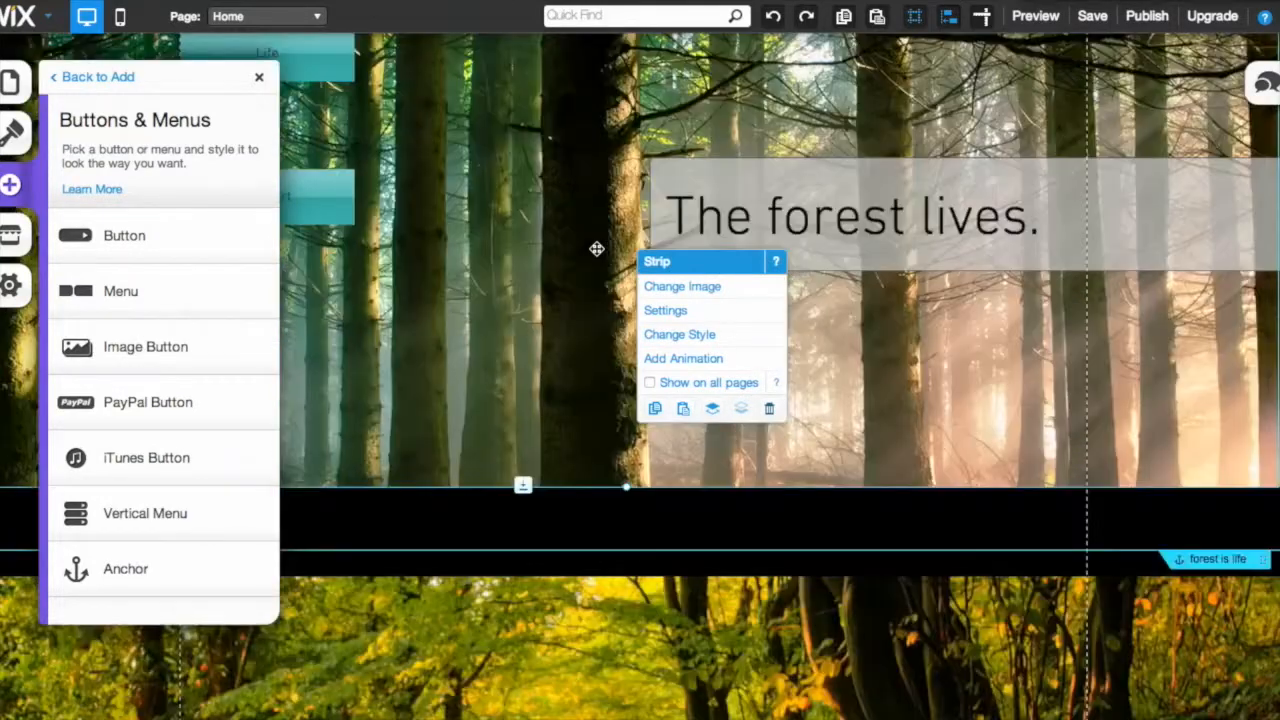
pyautogui.scroll(-4, 597, 254)
pyautogui.click(1025, 335)
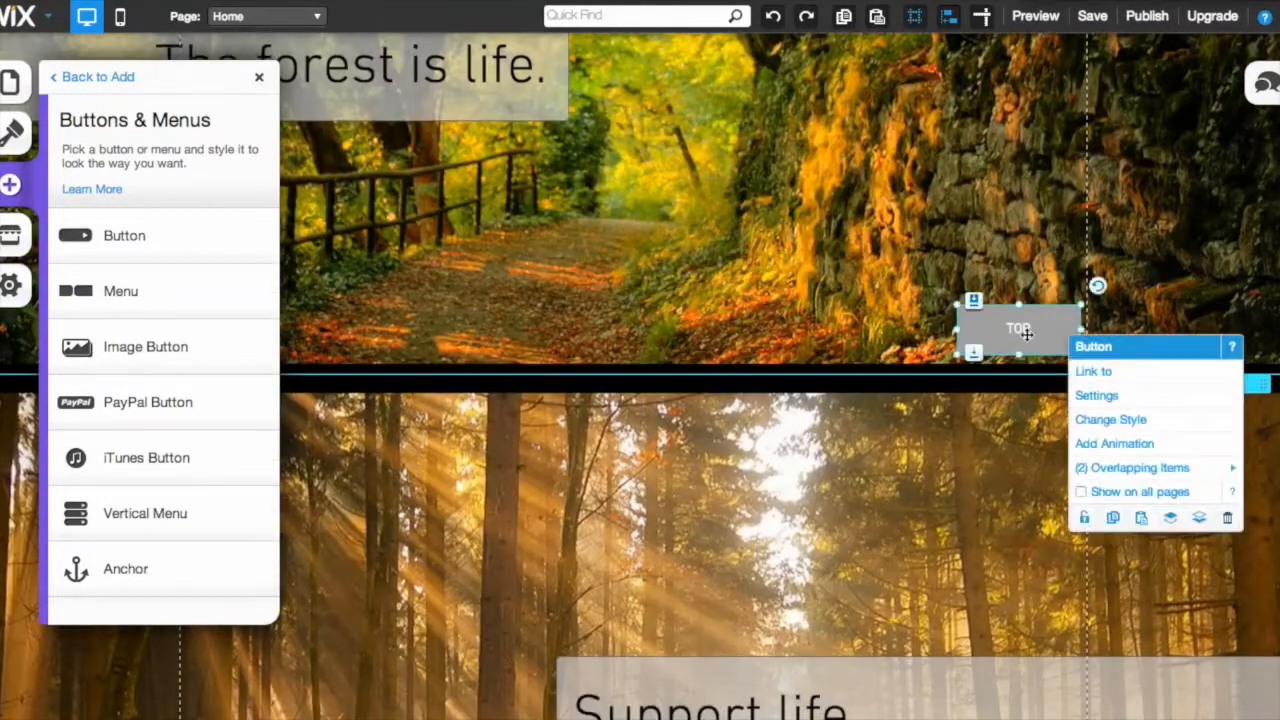
pyautogui.click(1043, 337)
pyautogui.click(1143, 376)
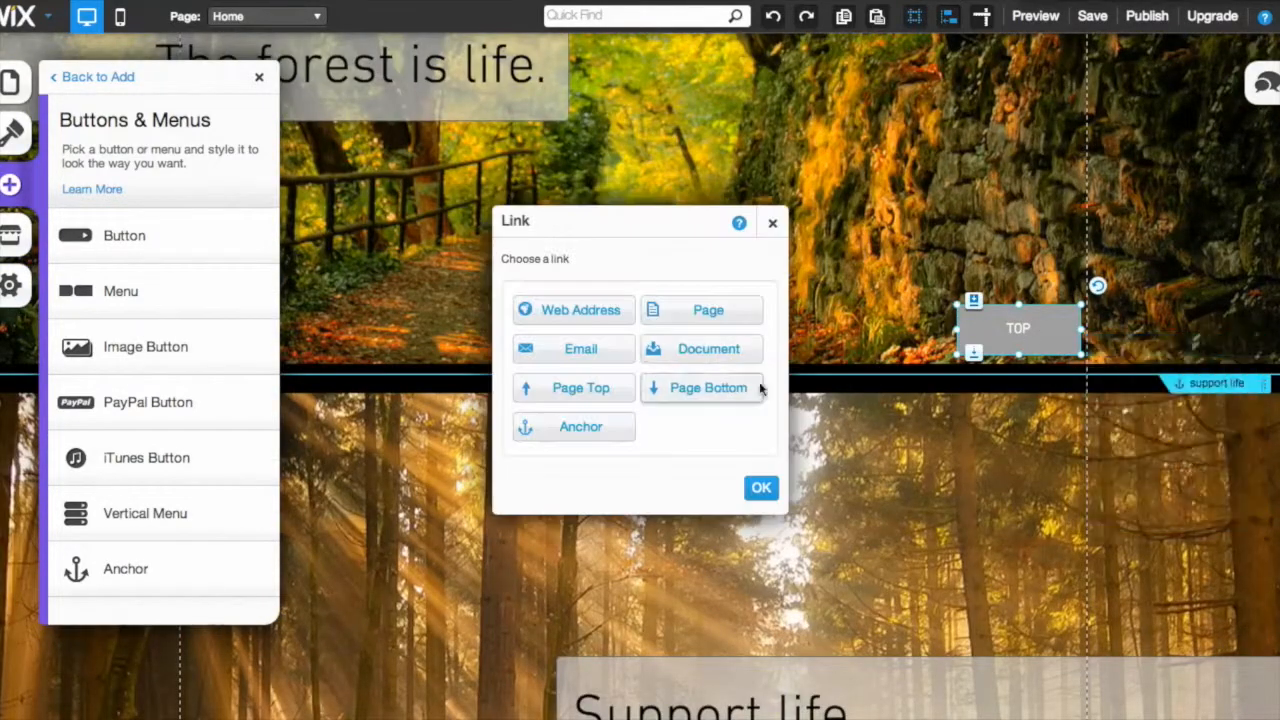
pyautogui.click(560, 428)
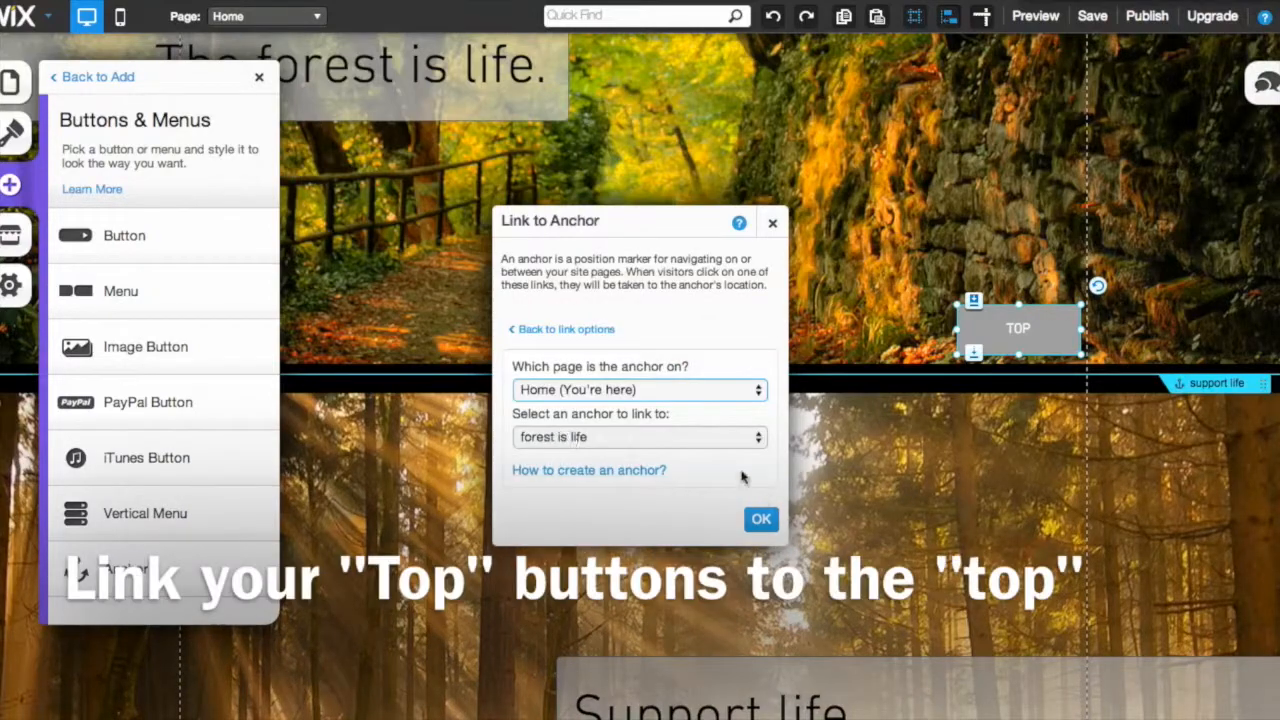
pyautogui.click(698, 436)
pyautogui.click(657, 453)
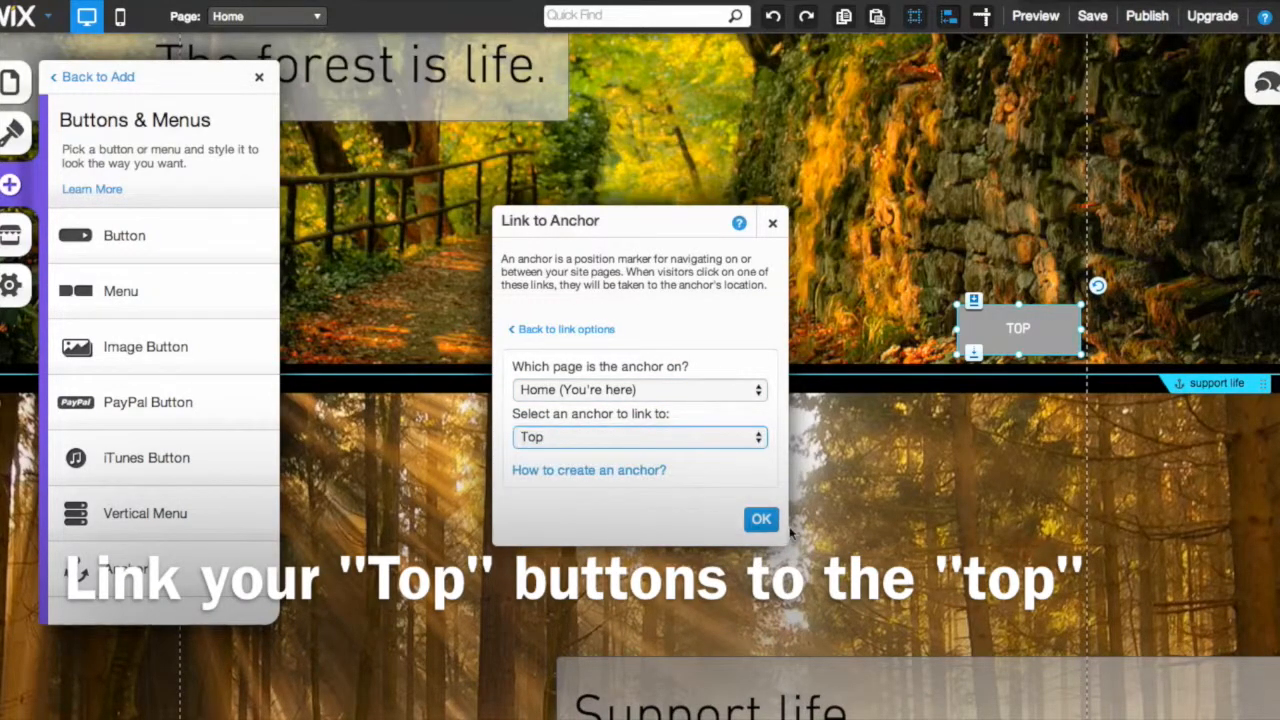
pyautogui.click(761, 521)
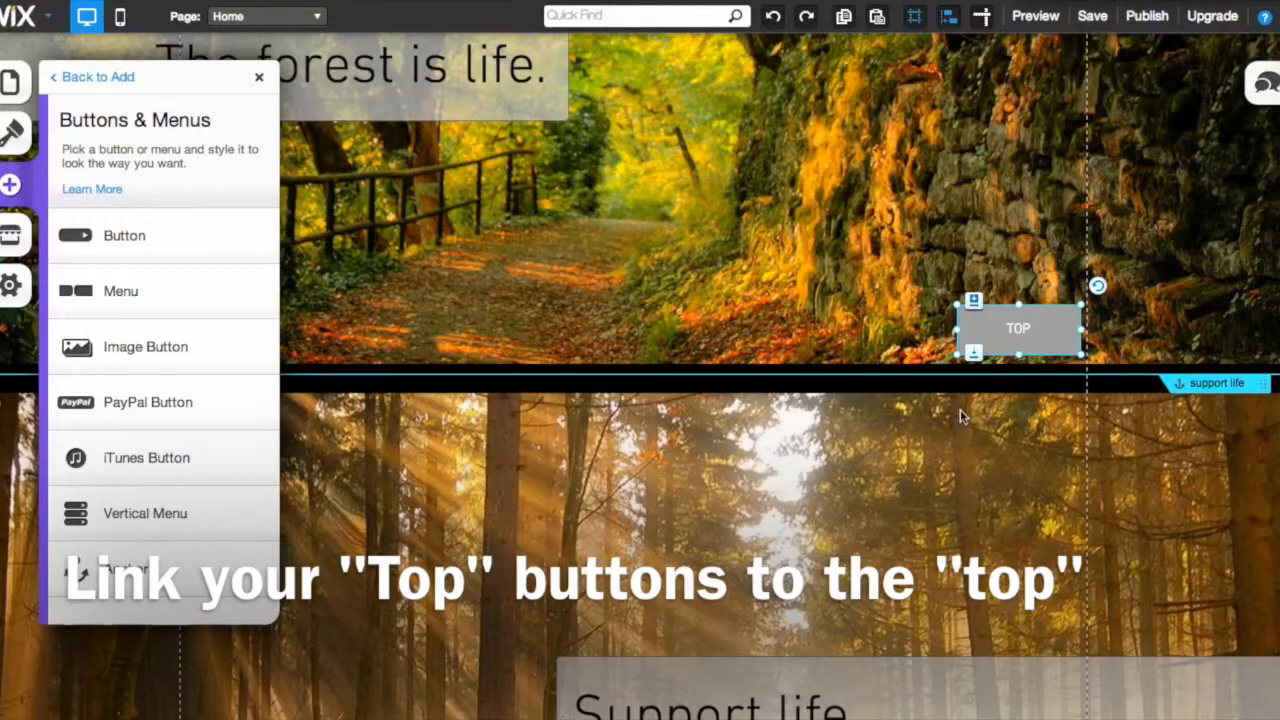
# Duplicate the linked TOP button onto the "Support life." strip, placing it in the strip's lower-right area just inside the page gridline
pyautogui.click(1000, 335)
pyautogui.scroll(-5, 960, 395)
pyautogui.hotkey('ctrl', 'v')
pyautogui.moveTo(794, 526); pyautogui.dragTo(1018, 525)
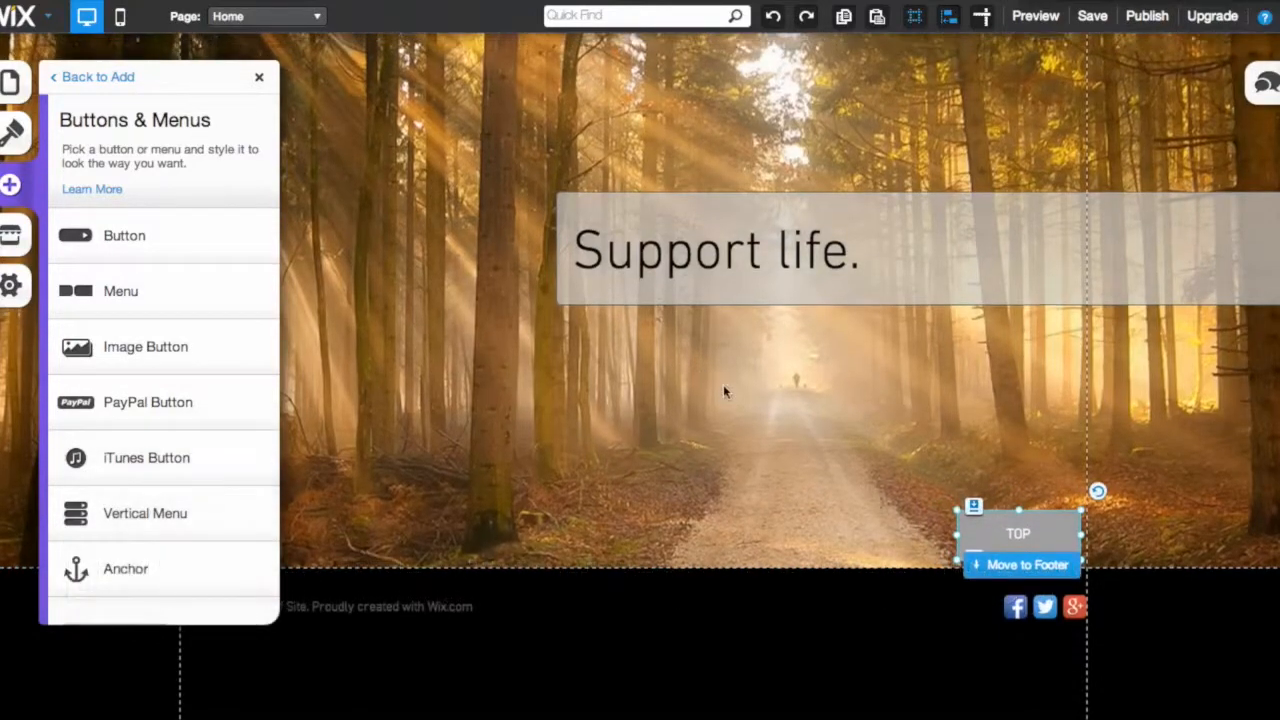
# Publish the updated site and dismiss the publishing confirmation
pyautogui.scroll(5, 740, 380)
pyautogui.scroll(5, 760, 385)
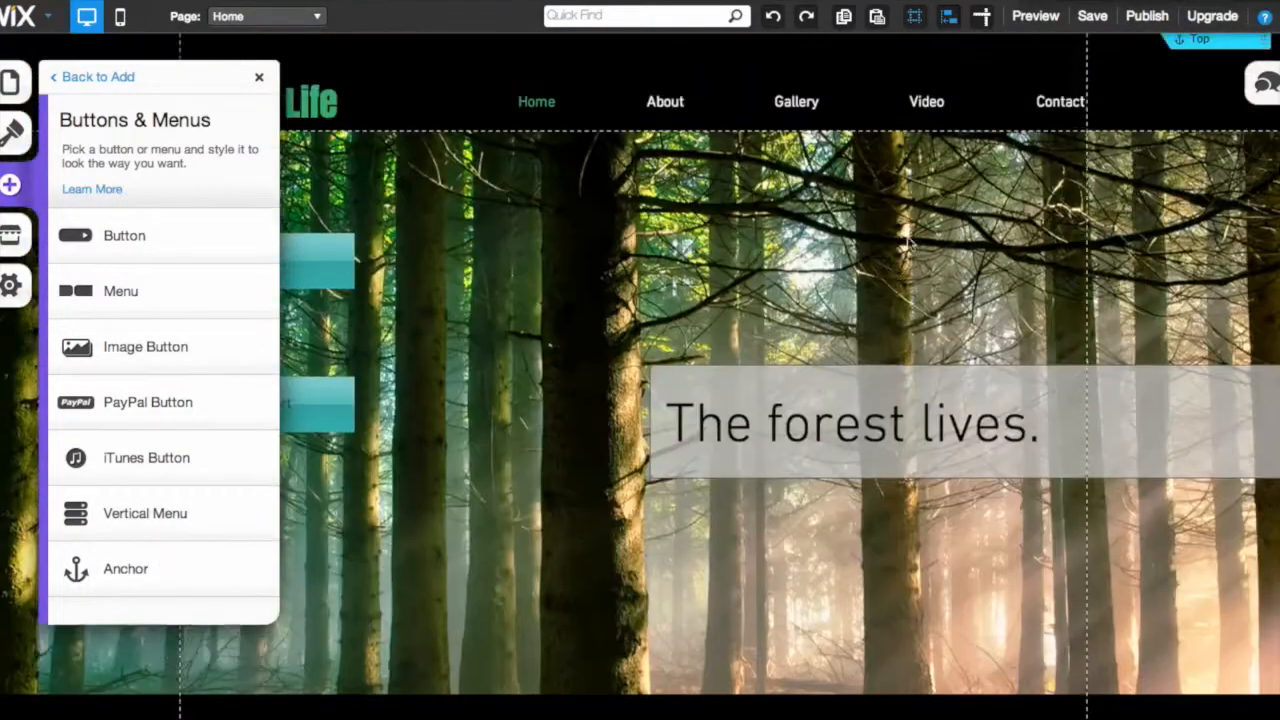
pyautogui.click(1146, 18)
pyautogui.click(640, 281)
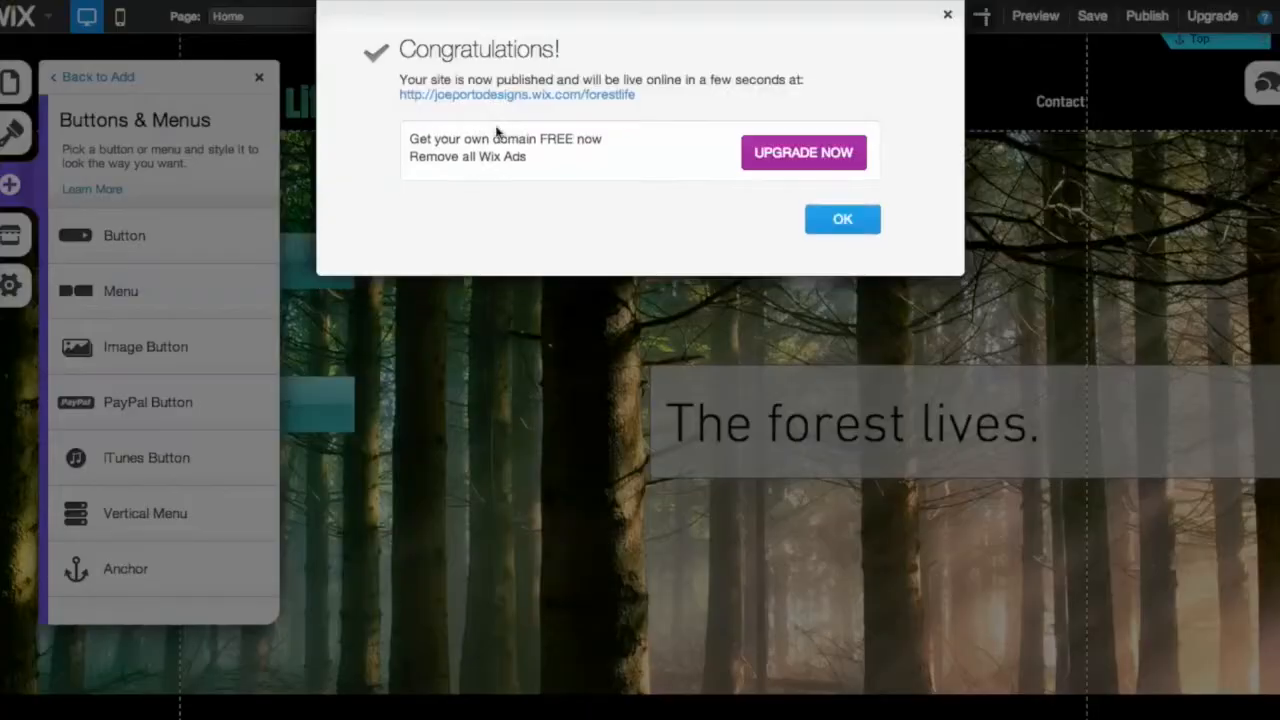
pyautogui.click(843, 219)
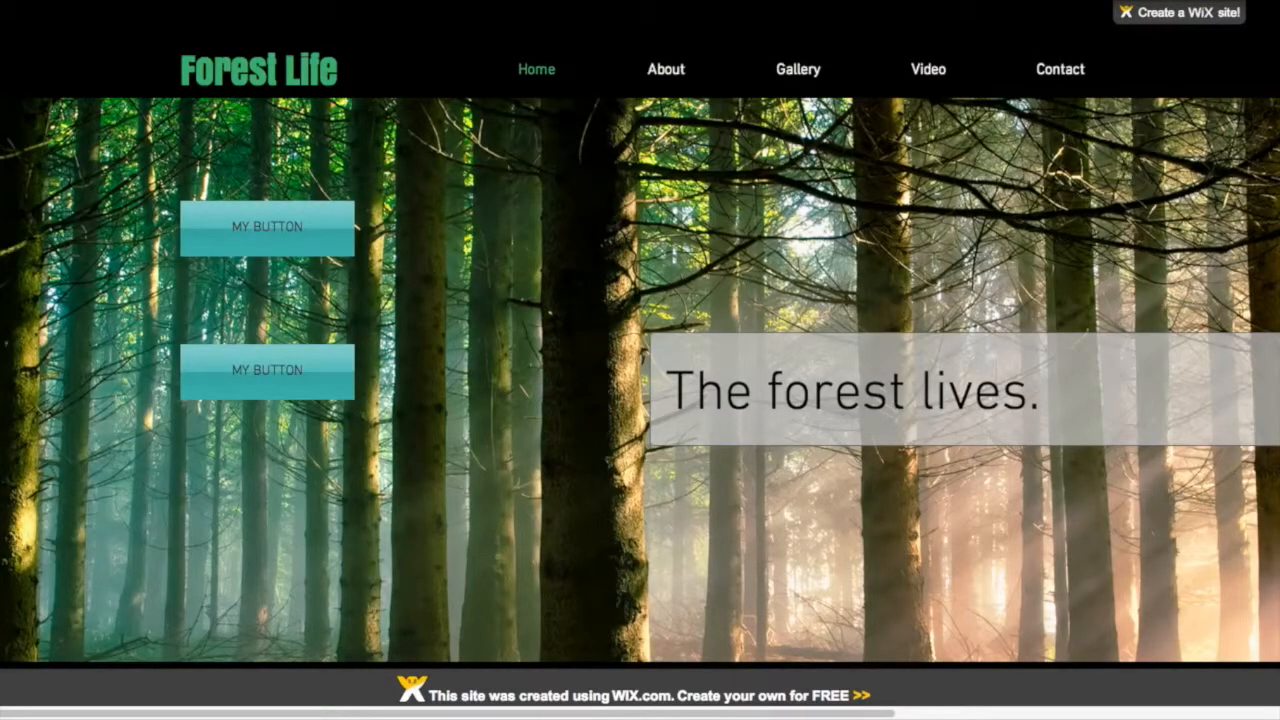
# Reload the live site and test the Life and Support buttons, returning with the TOP button on each strip
pyautogui.press('super+r')
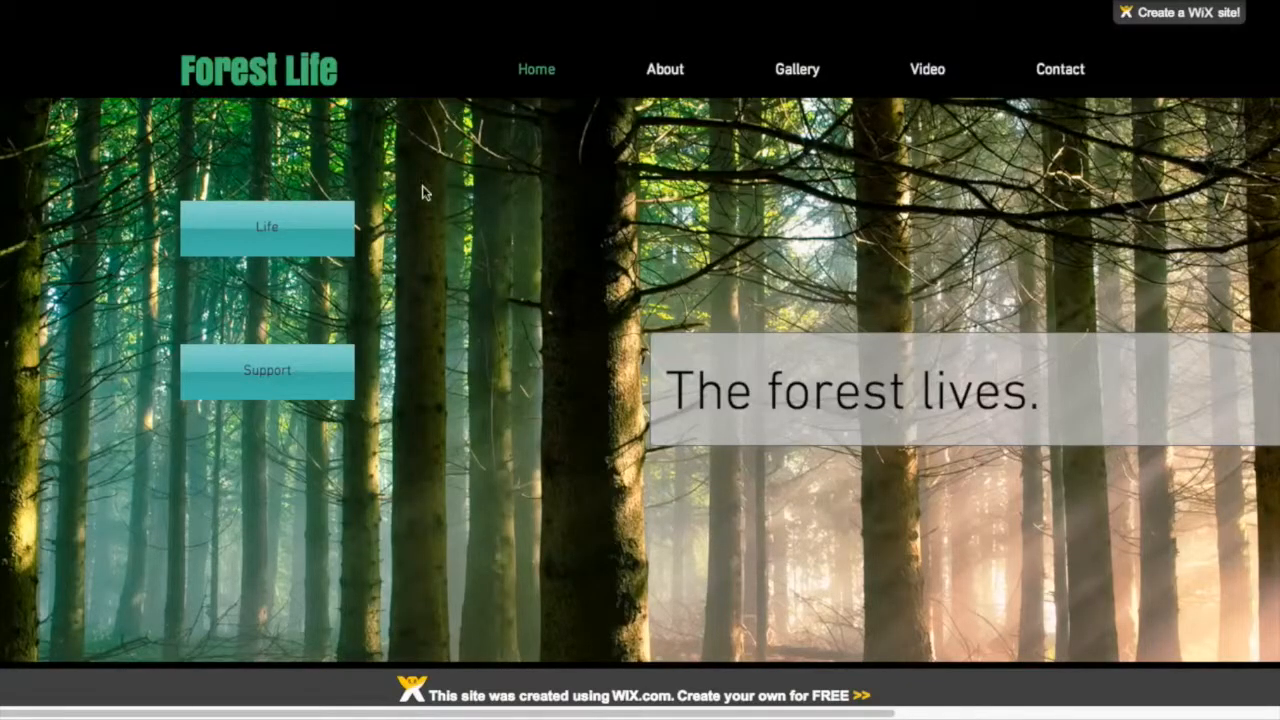
pyautogui.click(308, 237)
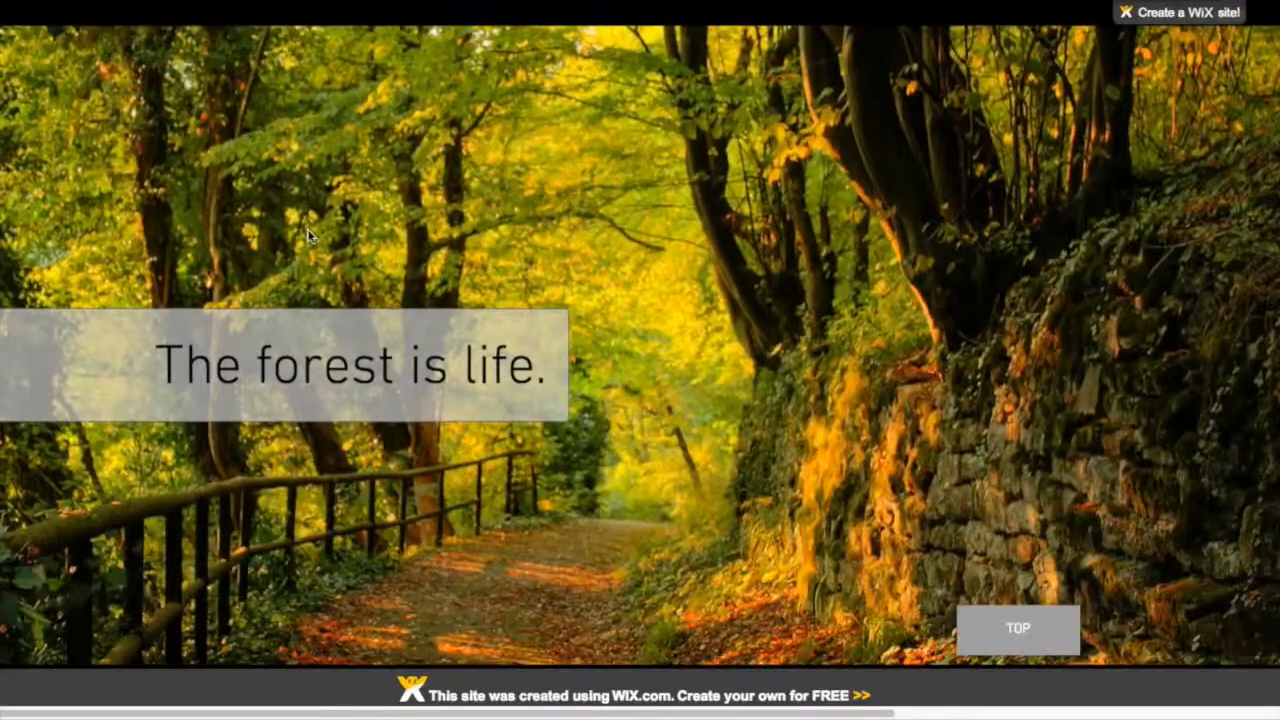
pyautogui.click(1016, 626)
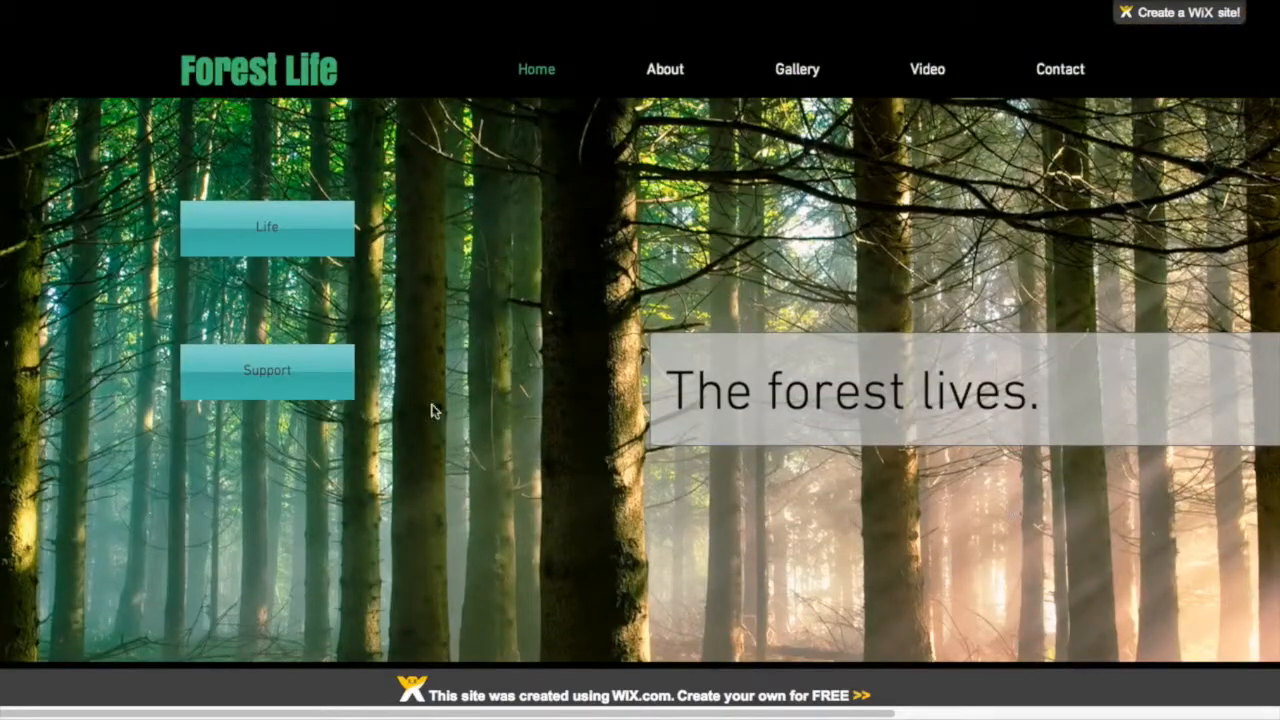
pyautogui.click(318, 390)
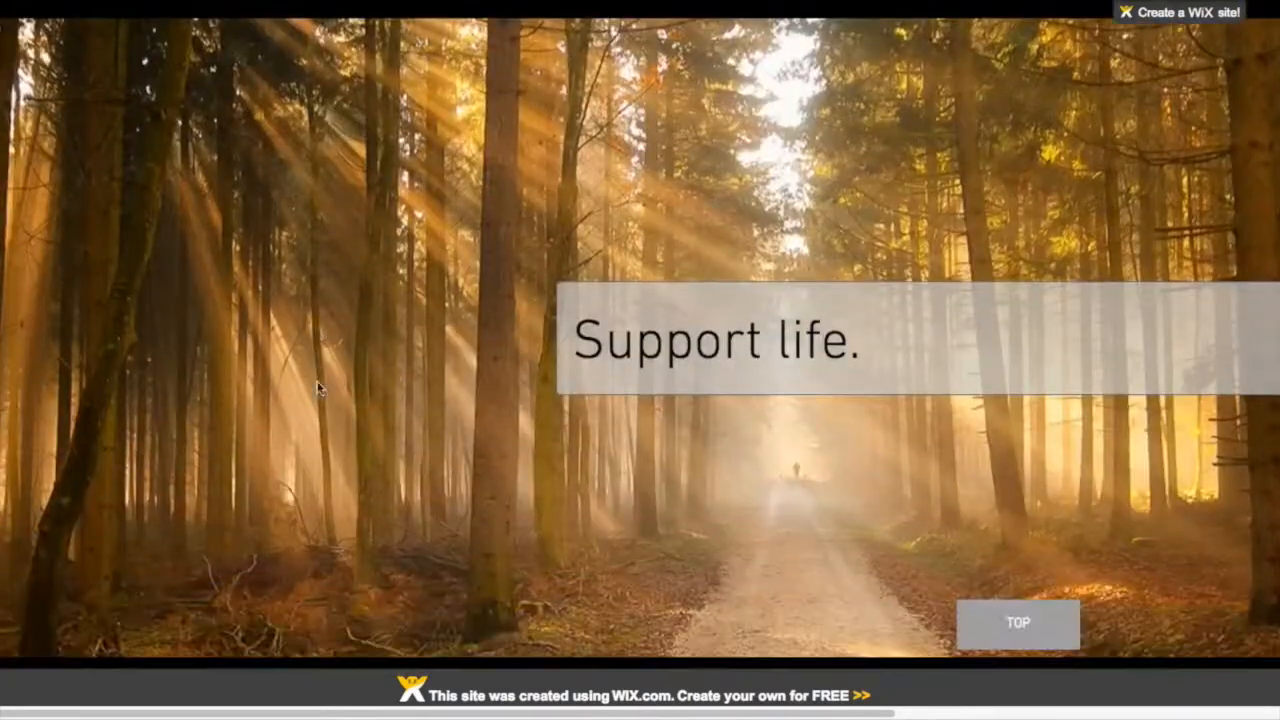
pyautogui.click(1030, 641)
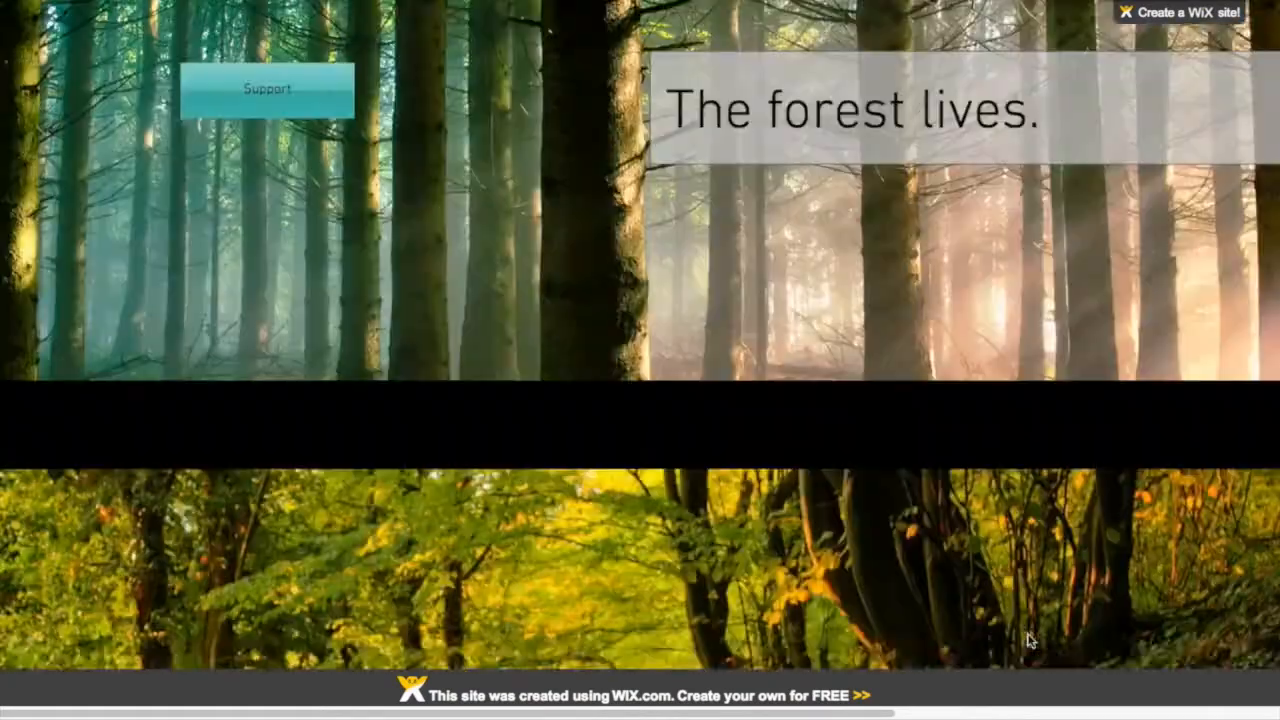